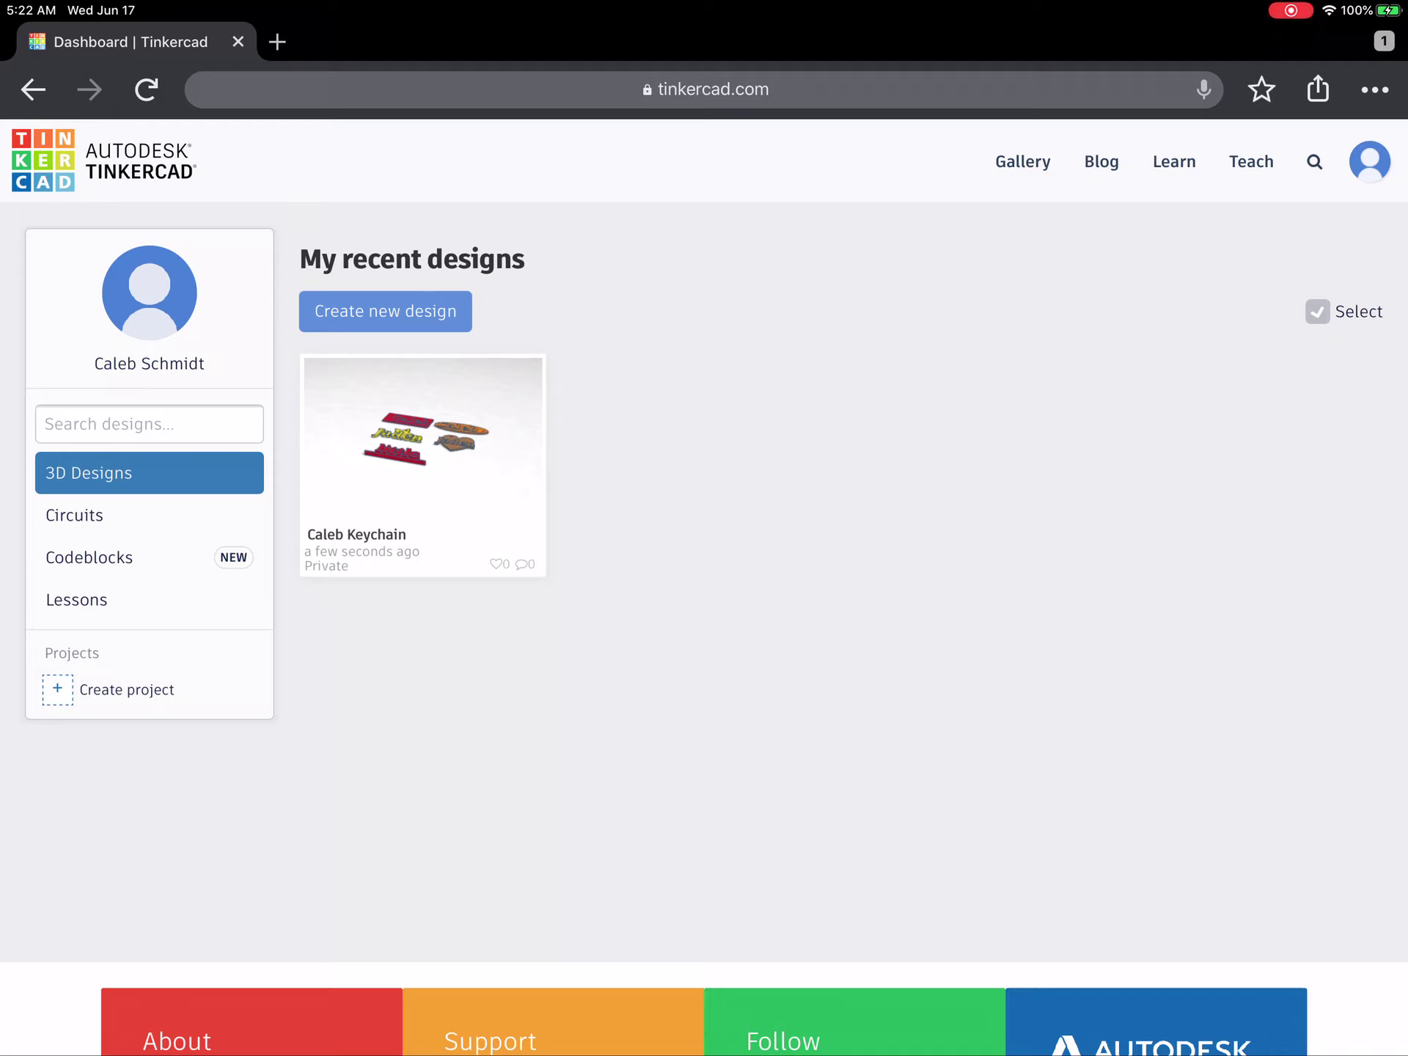
# - Create a new blank design from the dashboard, which opens as 'Smooth Fulffy'
pyautogui.click(385, 311)
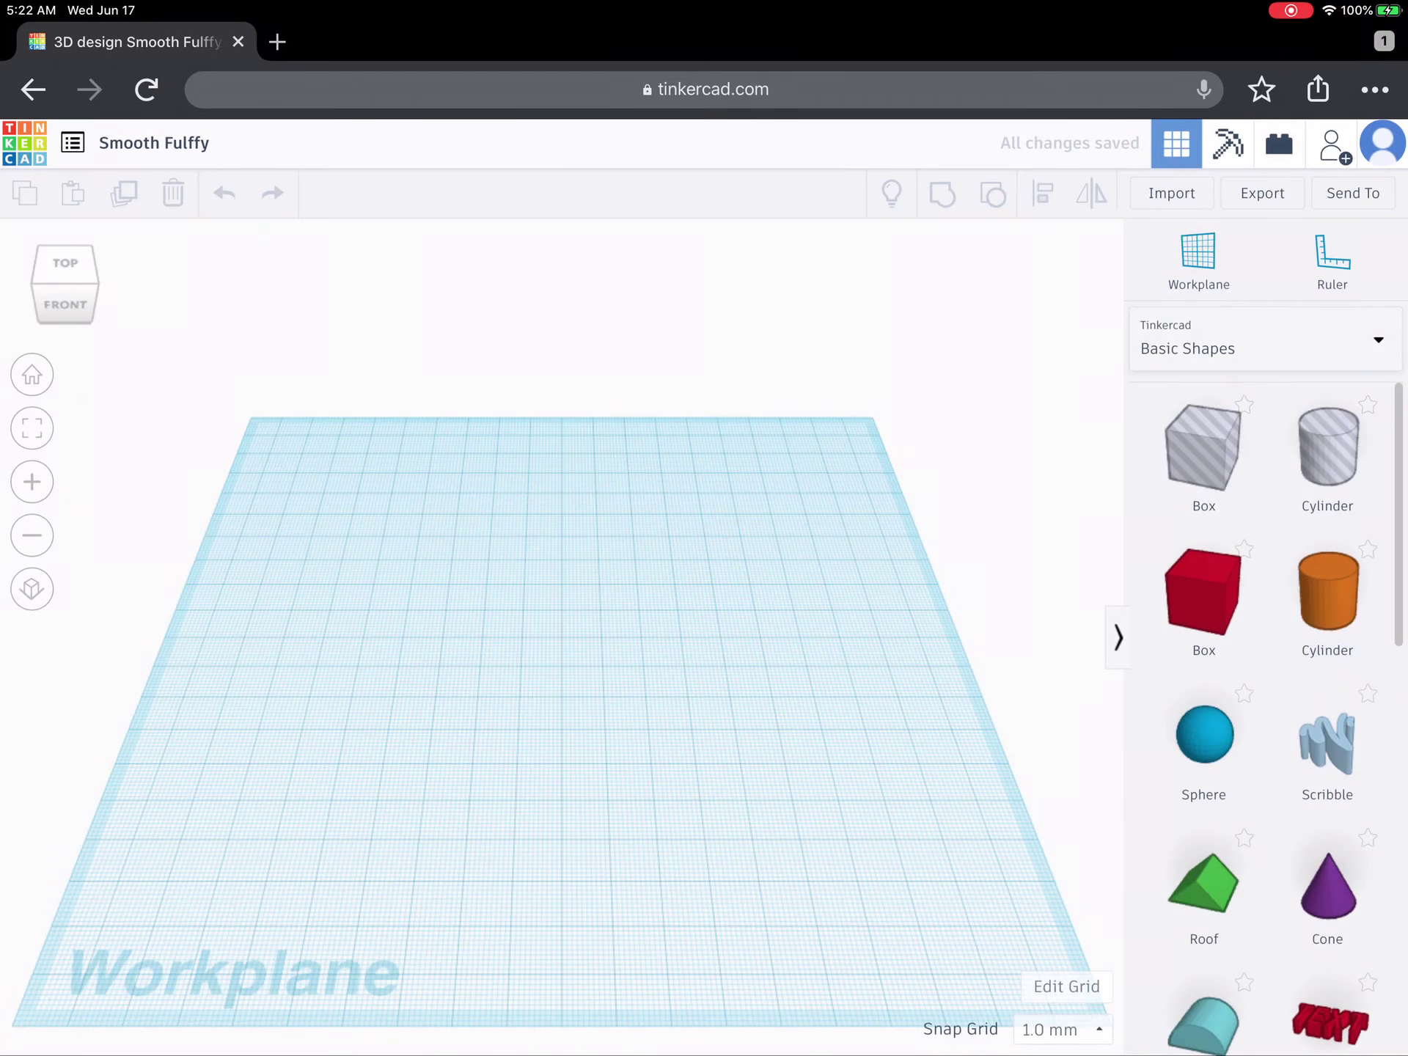
# - Rename the design to 'Caleb Fridge Magnet Red'
pyautogui.click(154, 143)
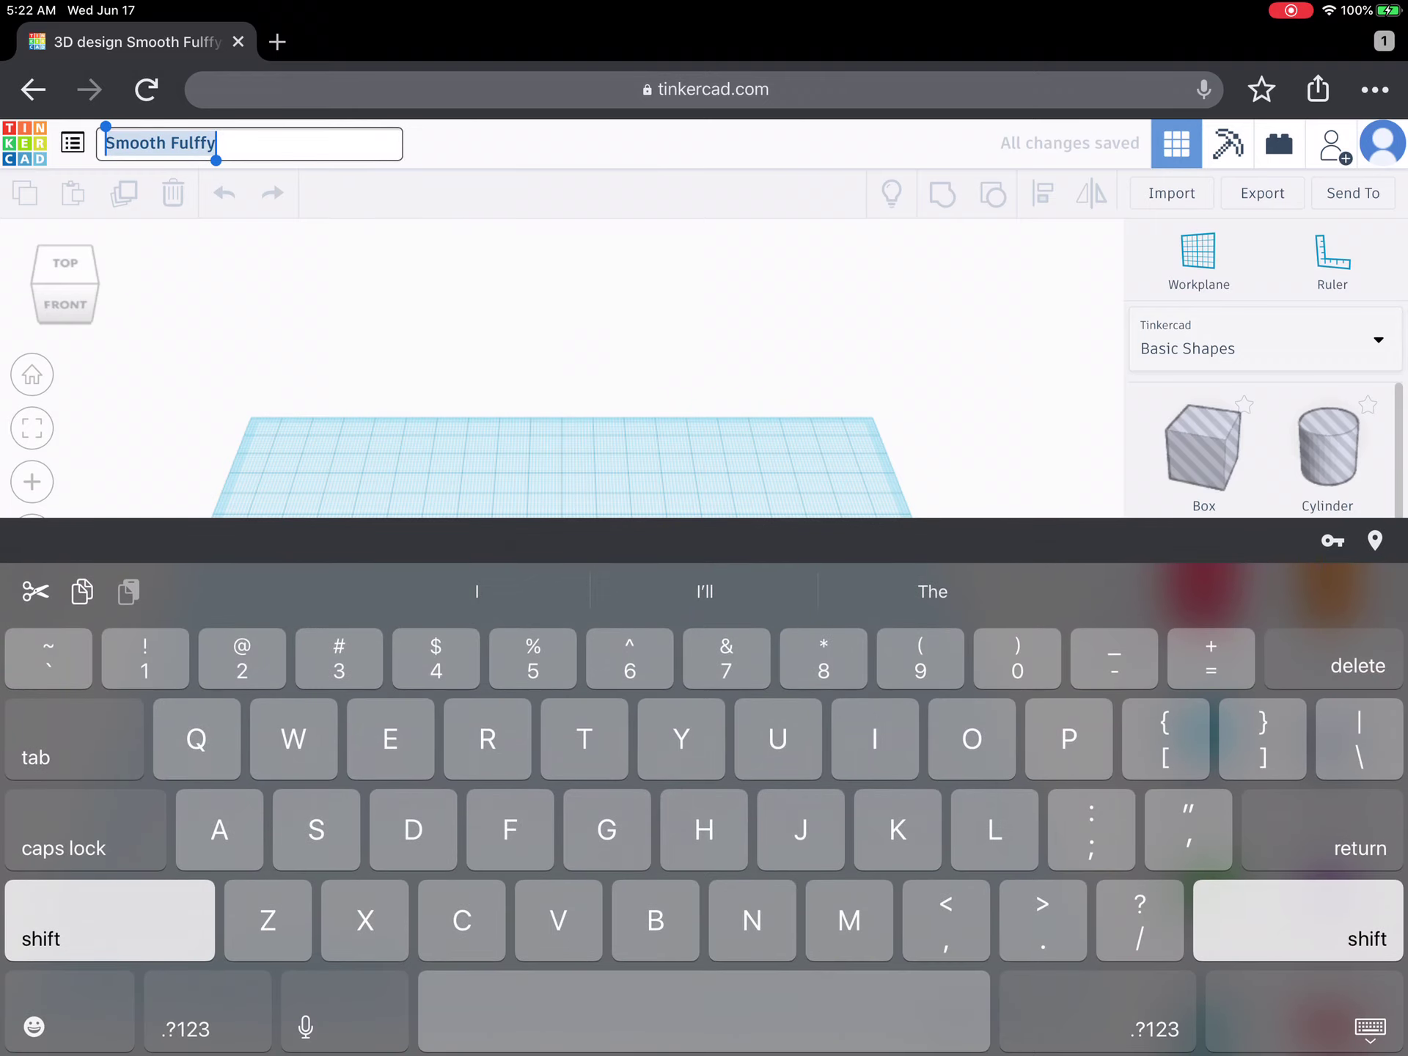
pyautogui.write('Cale')
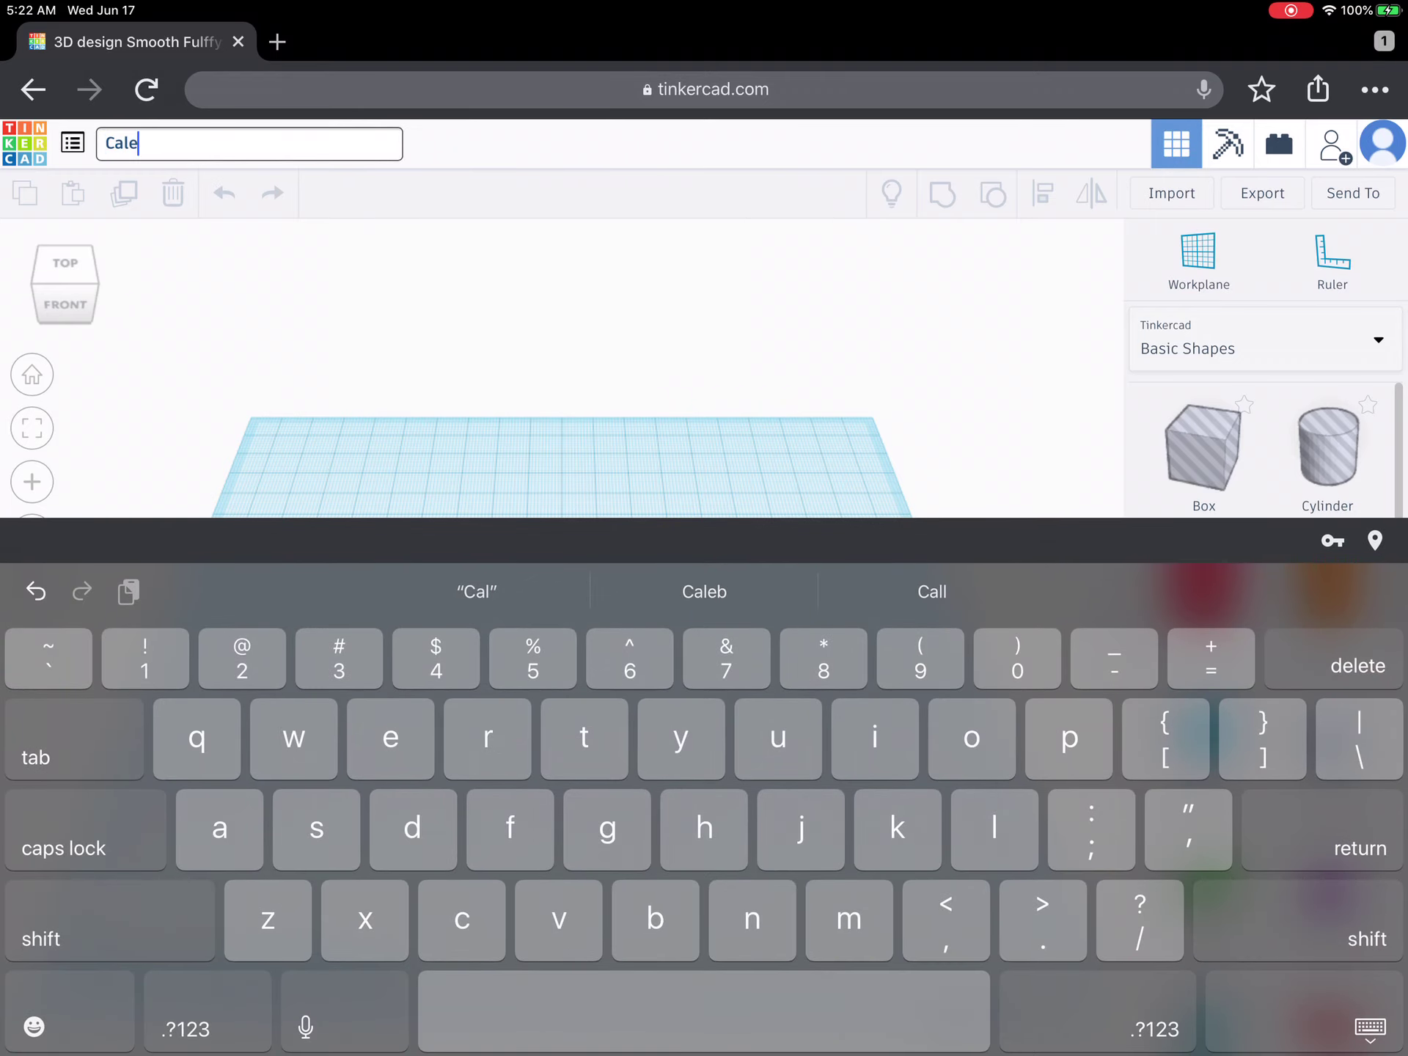
pyautogui.write('b')
pyautogui.press('shift')
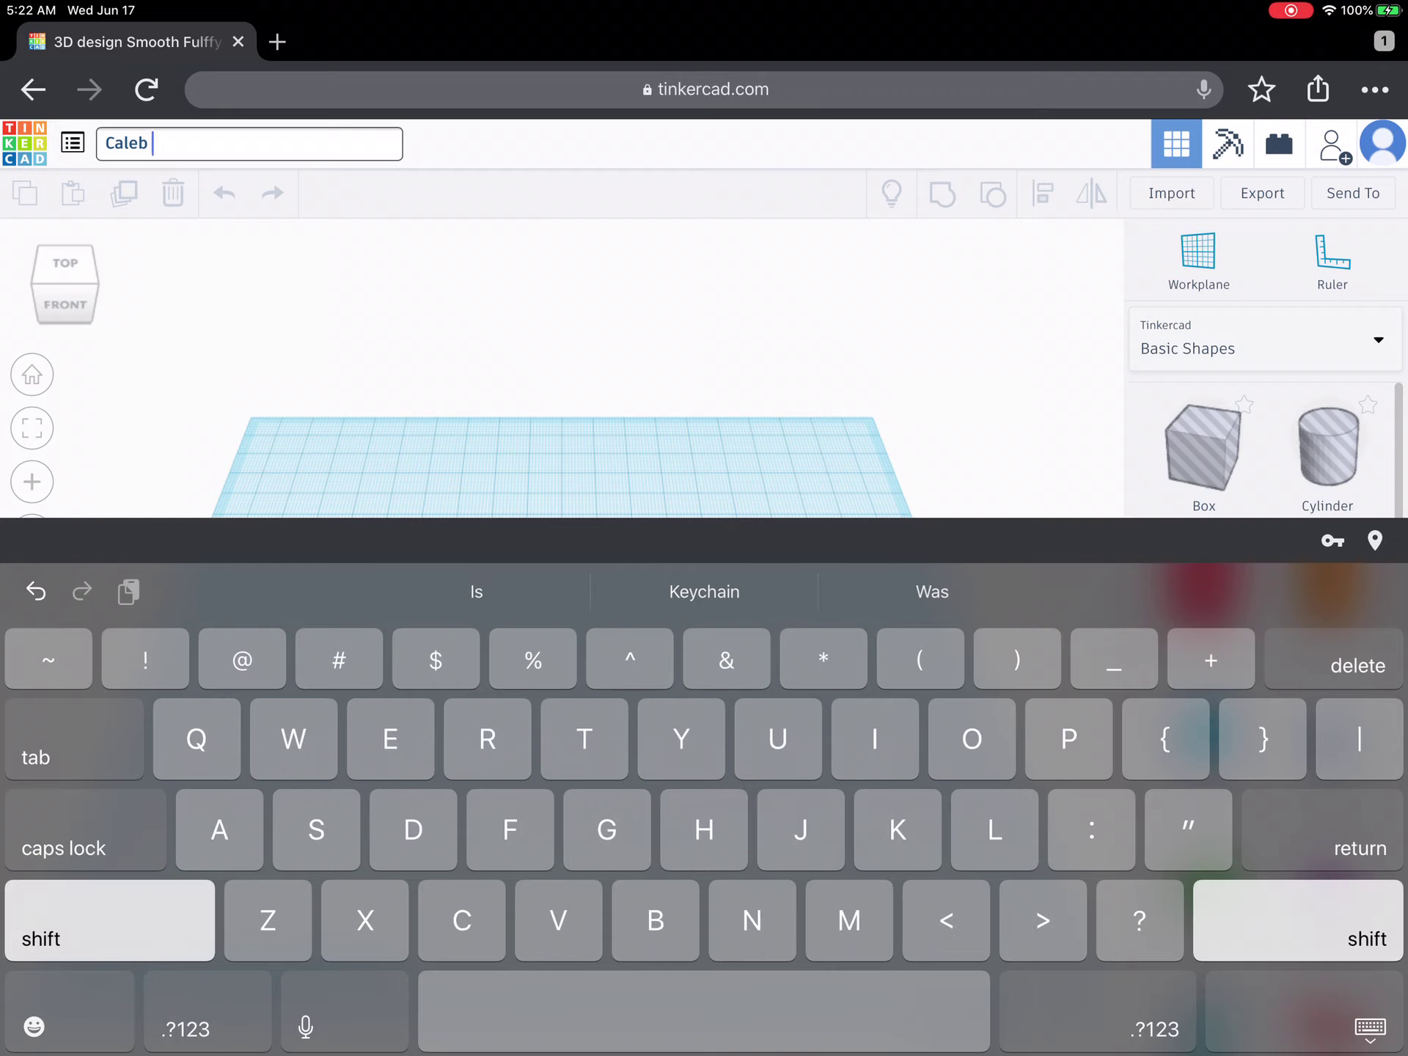
pyautogui.write('Fr')
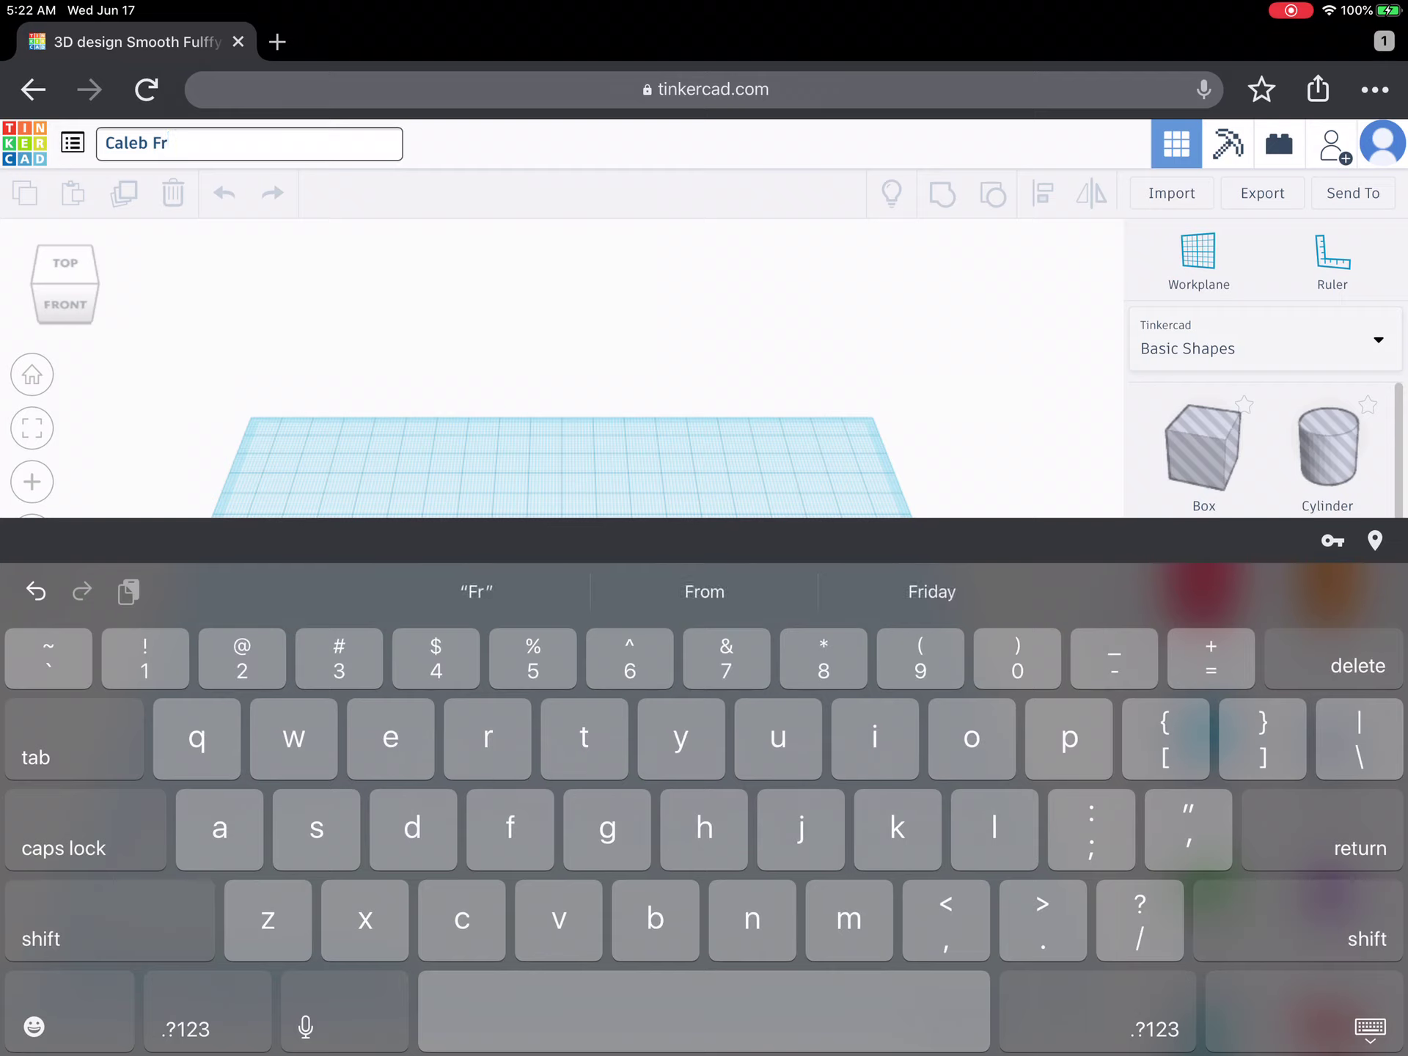
pyautogui.write('idg')
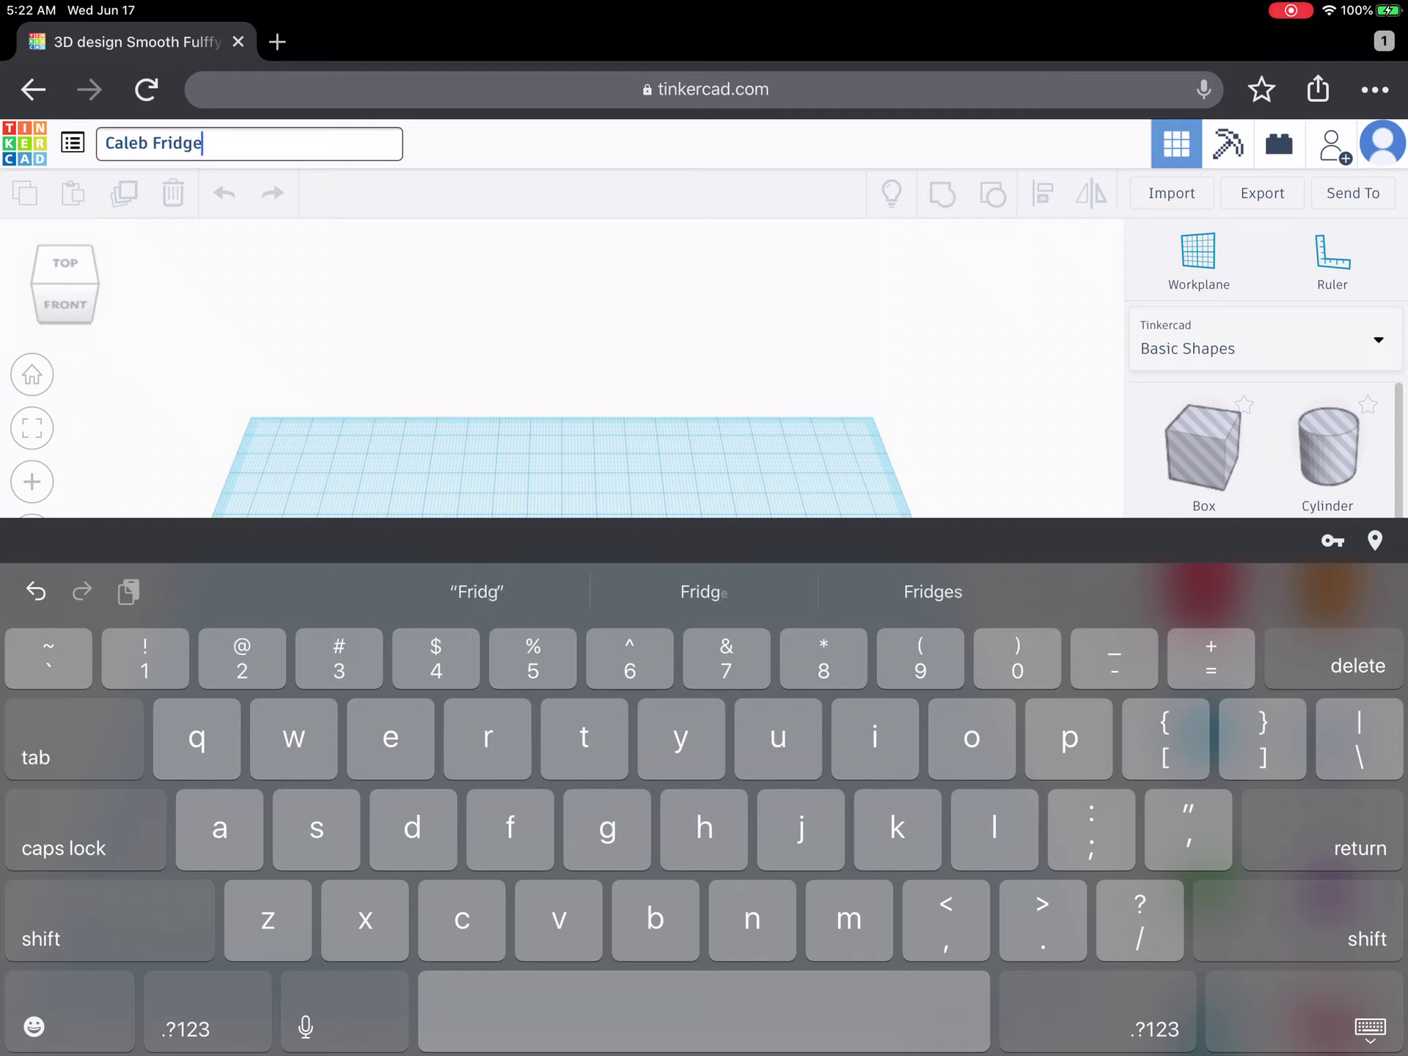
pyautogui.write('e Ma')
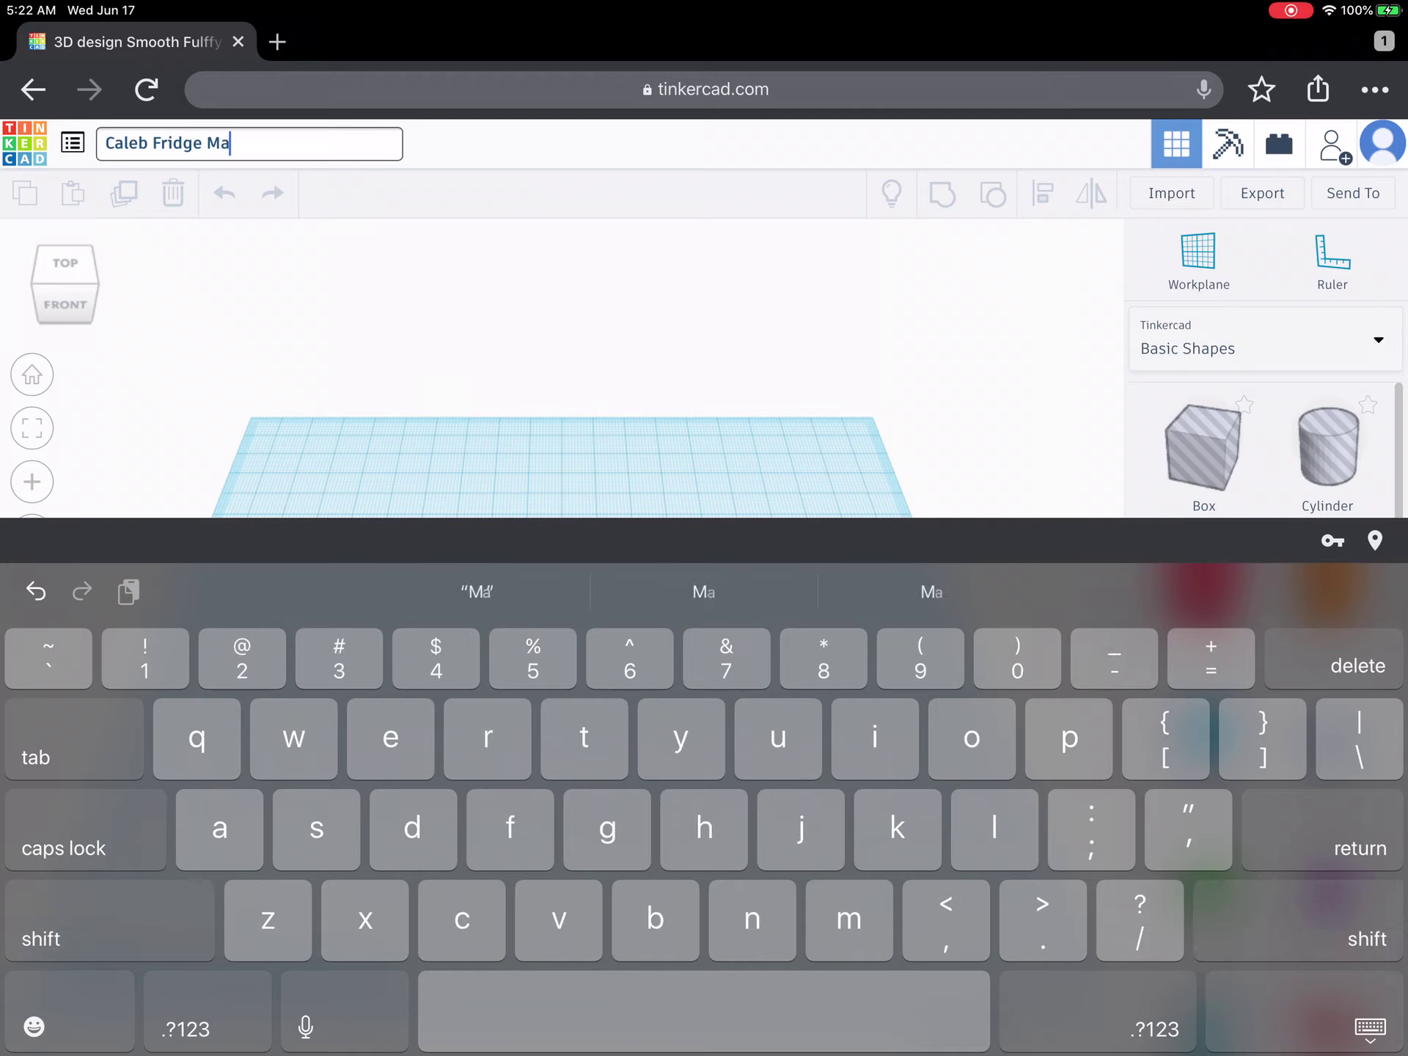
pyautogui.write('gnet ')
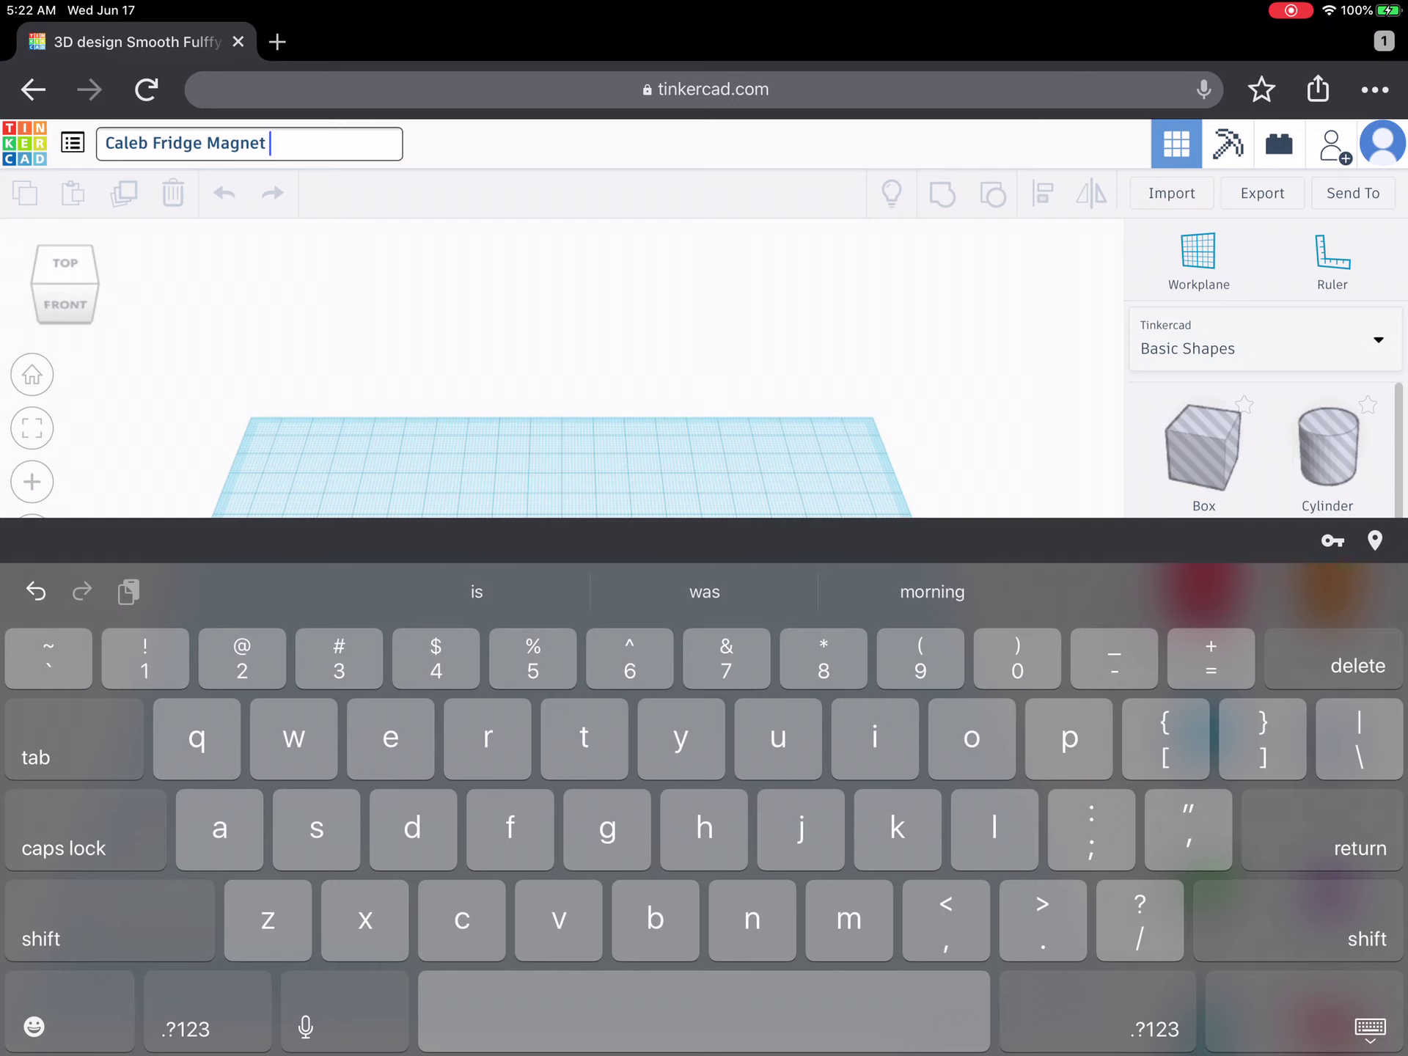
pyautogui.write('R')
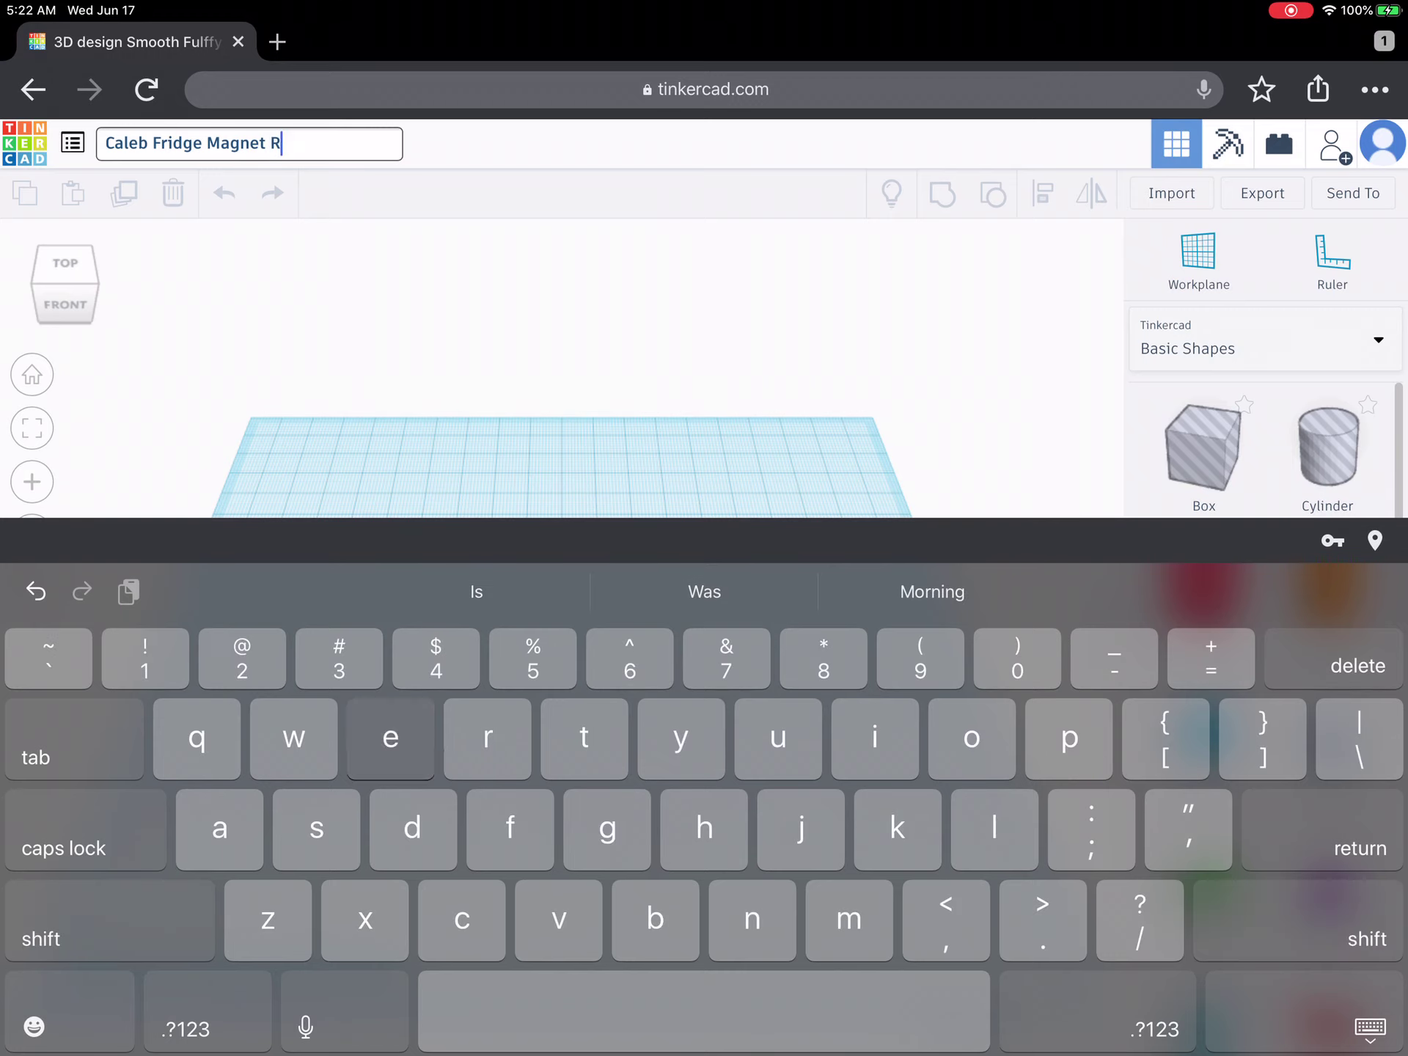
pyautogui.write('ed')
pyautogui.press('Return')
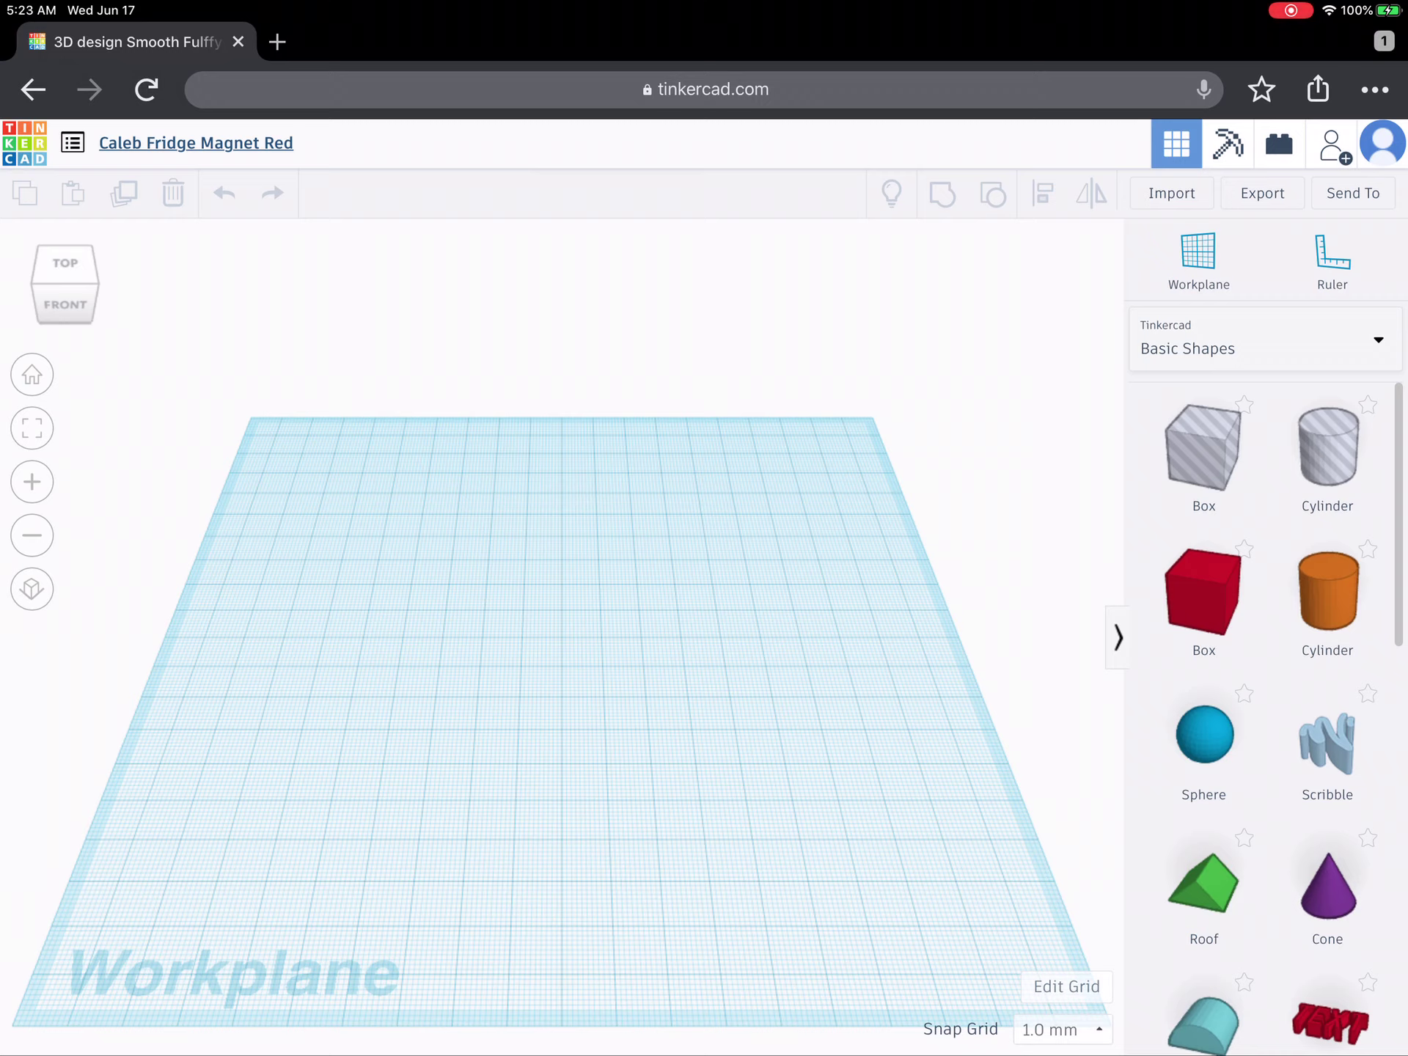
# - Drop a red box onto the workplane and lower its height to 5 mm
pyautogui.moveTo(1203, 594)
pyautogui.mouseDown()
pyautogui.moveTo(829, 672)
pyautogui.moveTo(901, 396)
pyautogui.mouseUp()
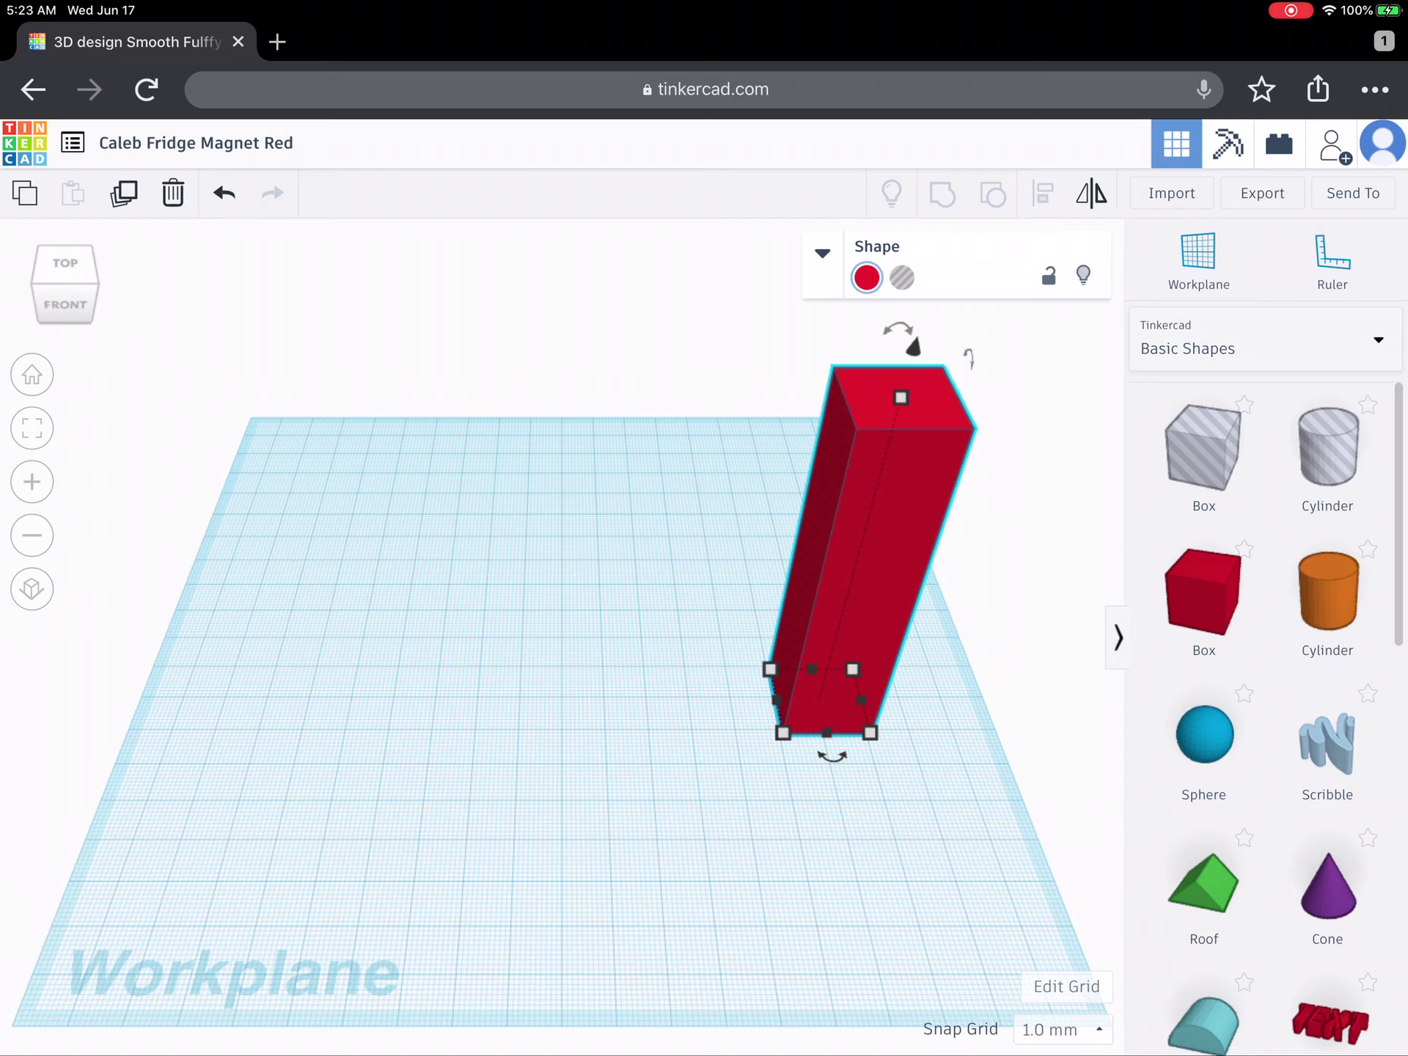
pyautogui.moveTo(900, 396); pyautogui.dragTo(823, 684)
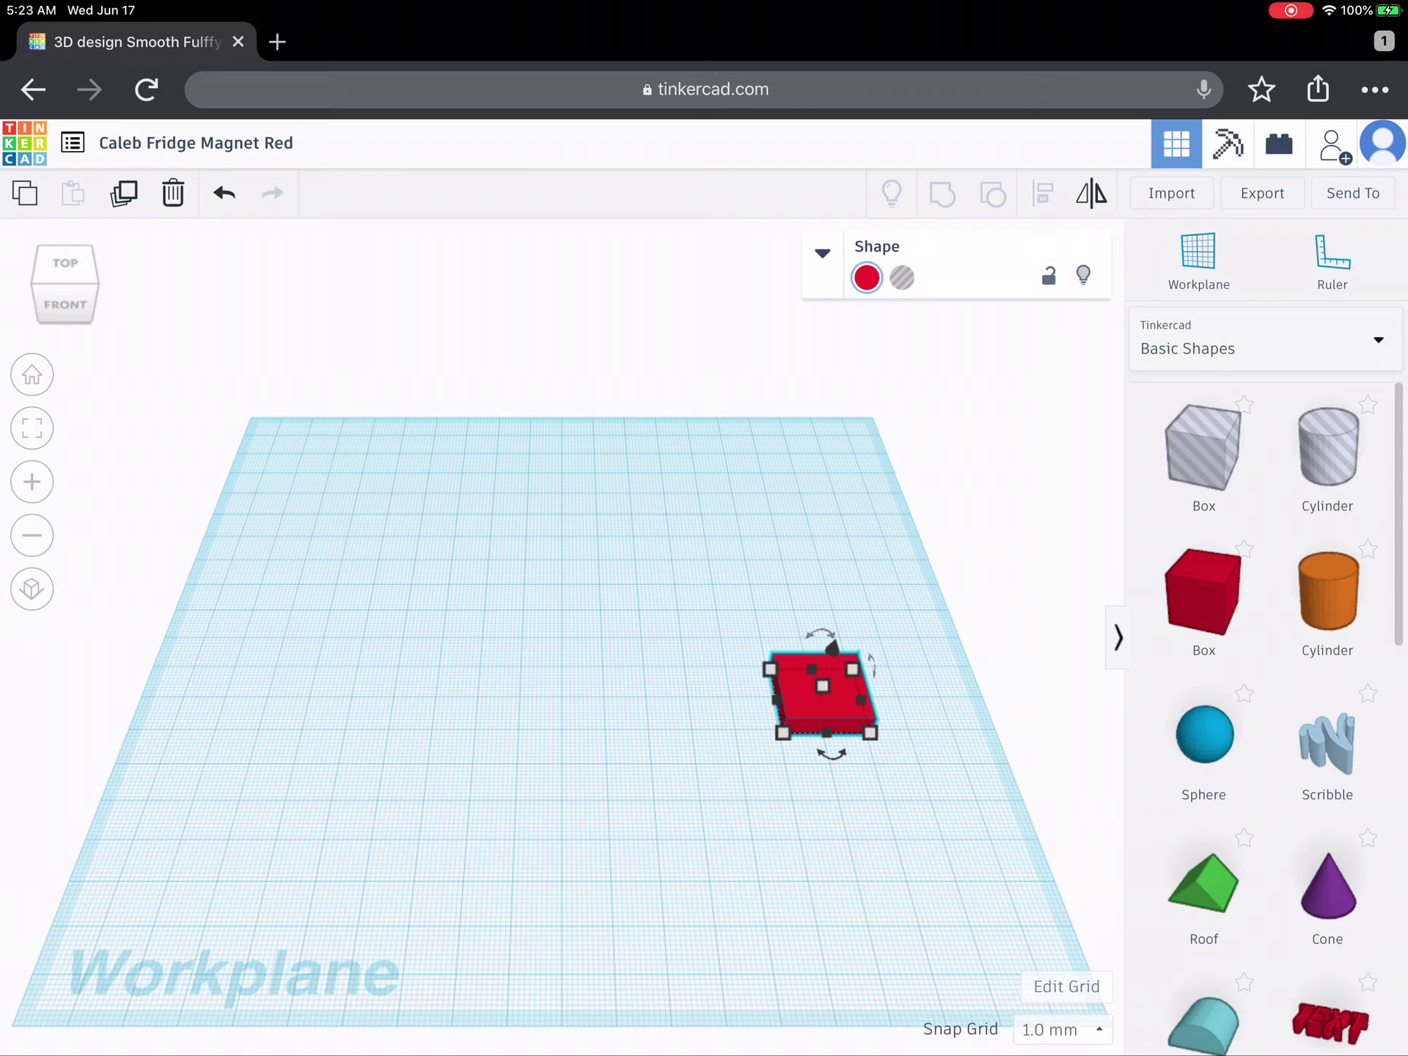
# - Stretch the thin red slab wider and deeper toward plate size
pyautogui.moveTo(821, 686); pyautogui.dragTo(823, 684)
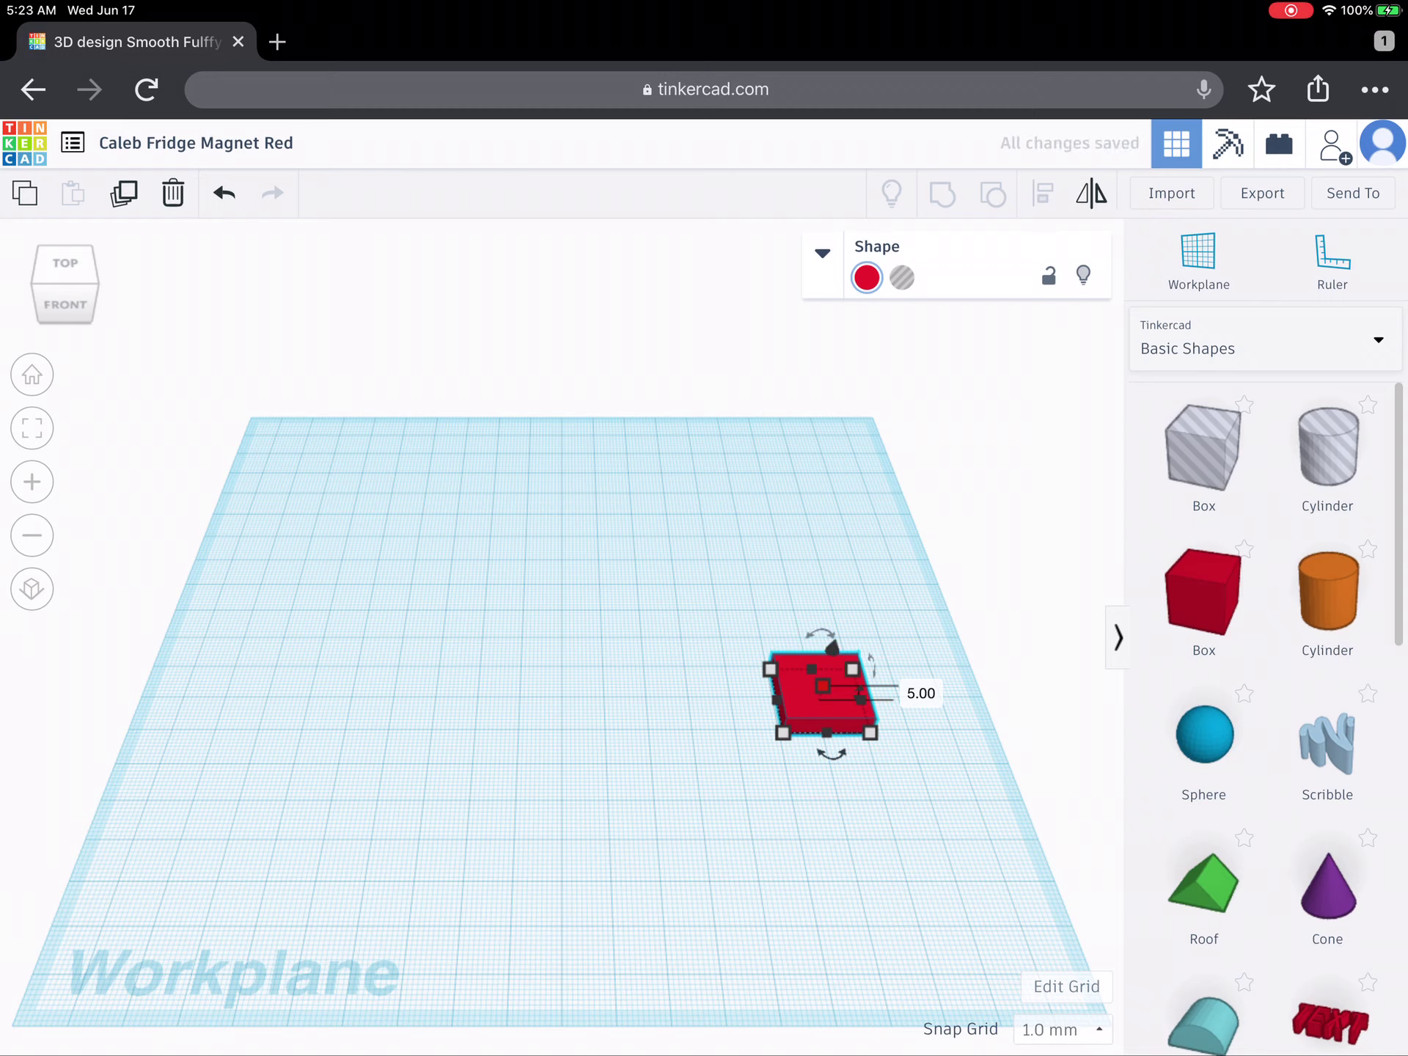
pyautogui.moveTo(783, 732); pyautogui.dragTo(491, 746)
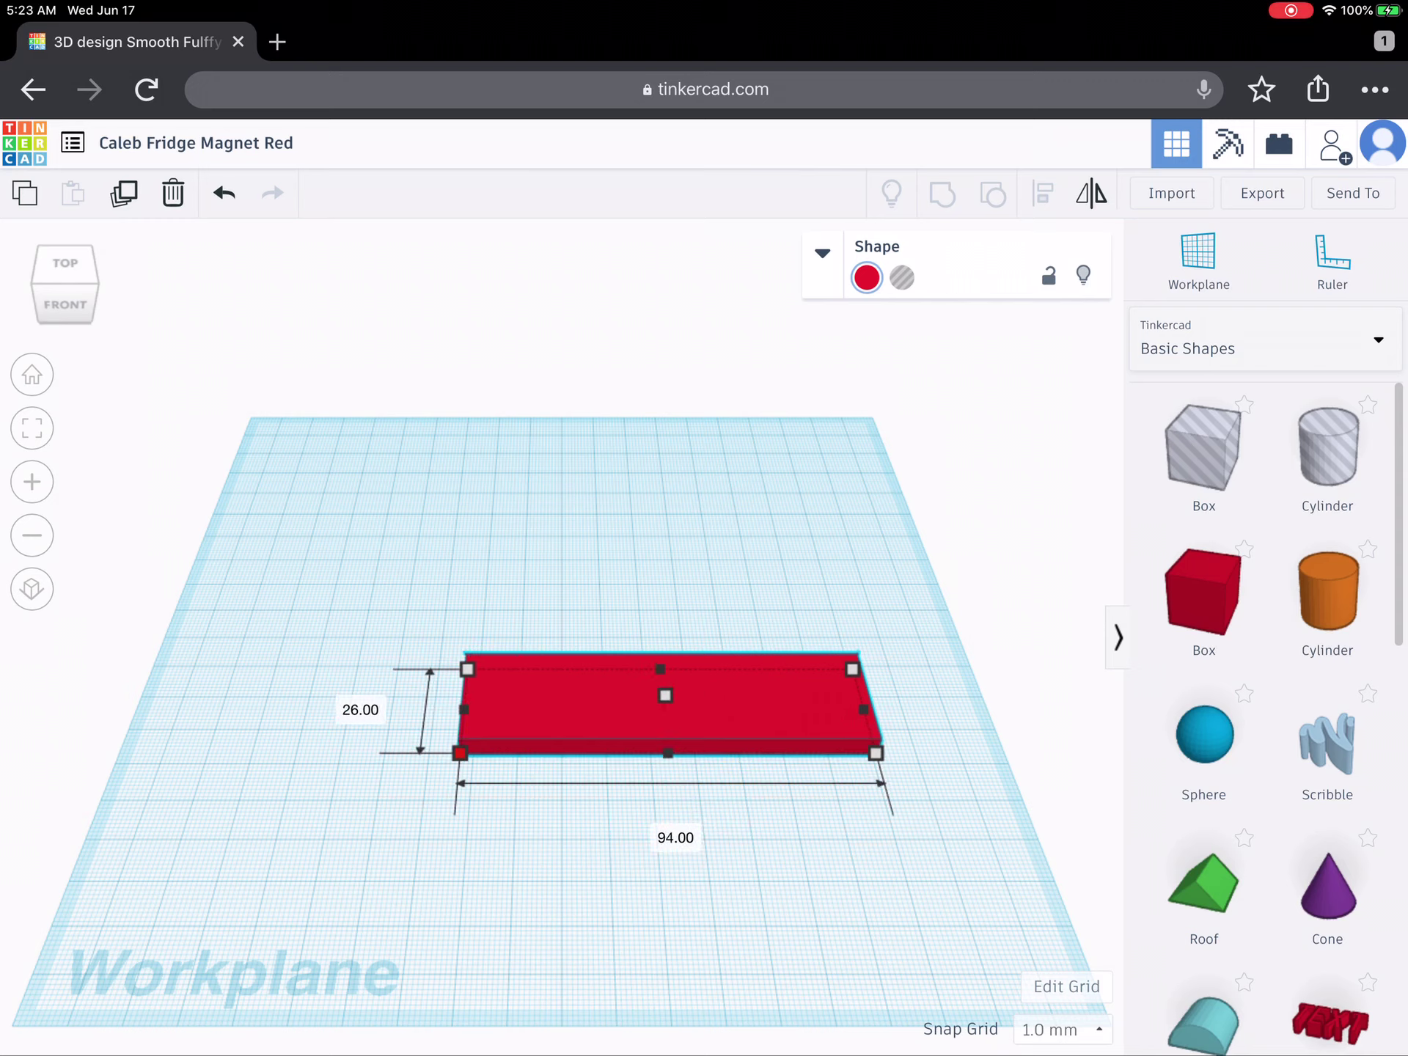
pyautogui.moveTo(491, 746)
pyautogui.mouseDown()
pyautogui.moveTo(464, 757)
pyautogui.moveTo(477, 763)
pyautogui.mouseUp()
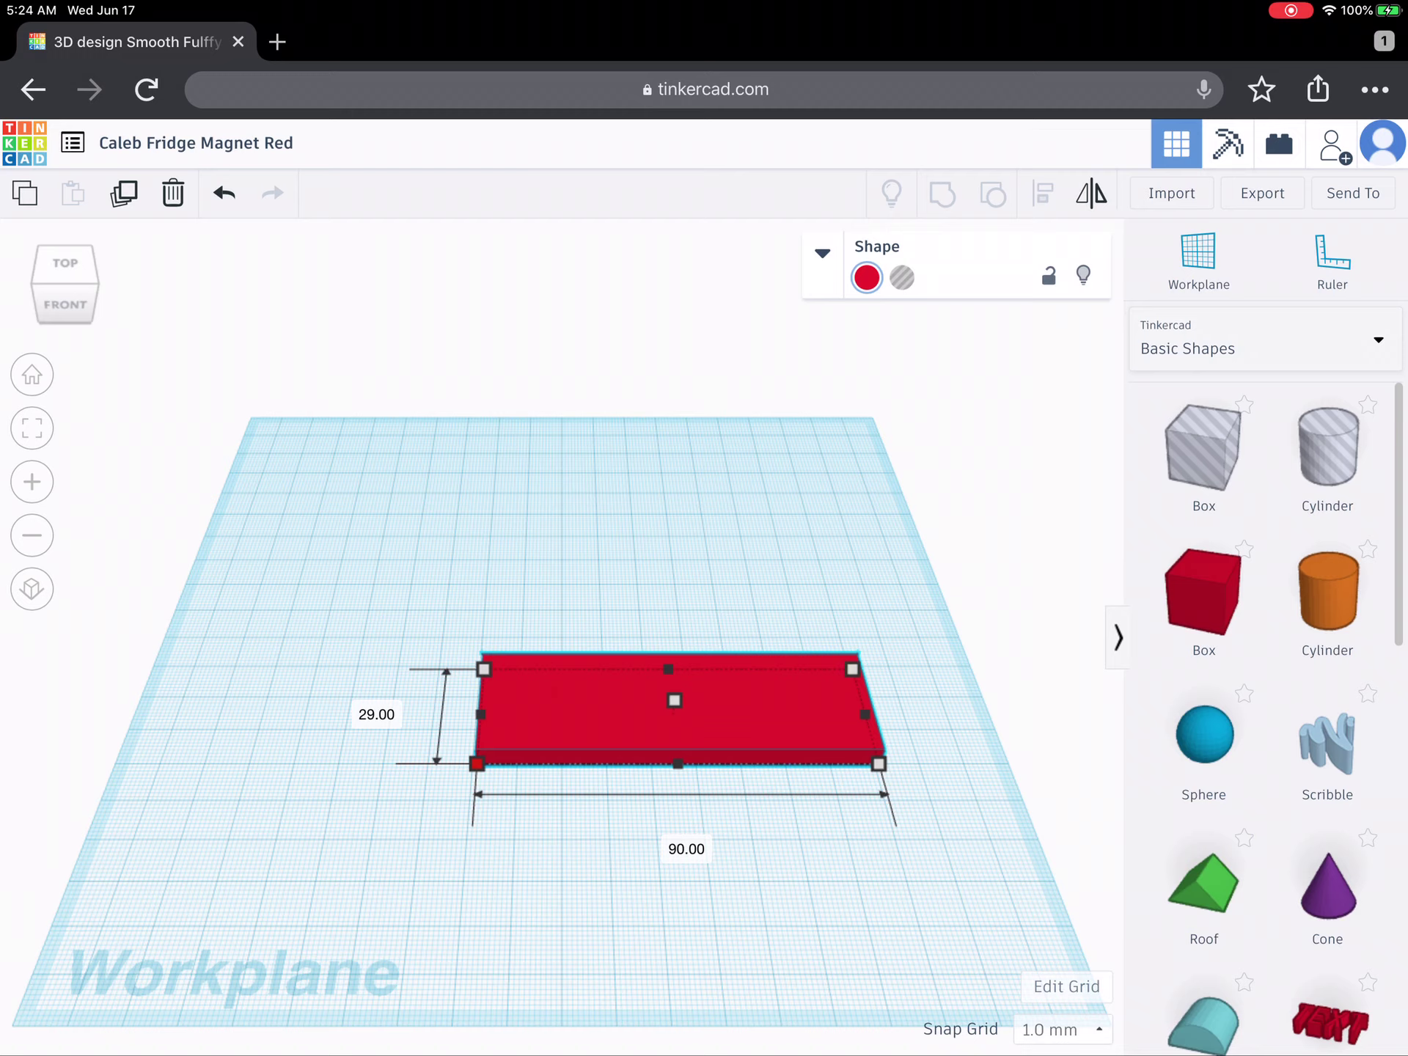
pyautogui.click(477, 763)
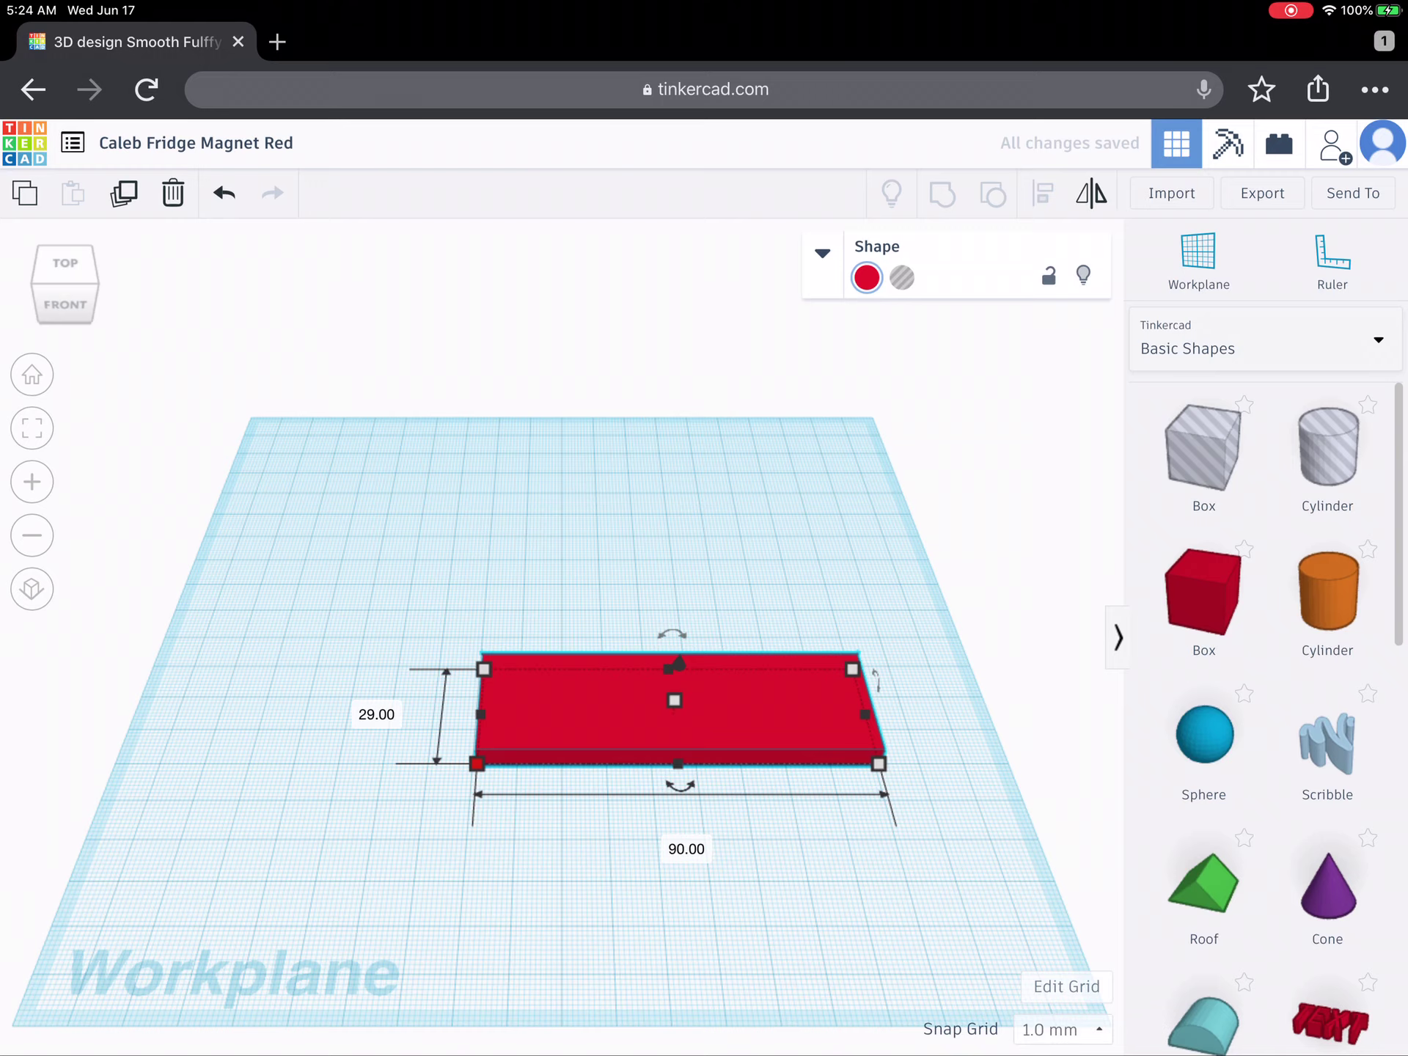
# - Set the plate's depth to 30 mm, then deselect it
pyautogui.click(377, 714)
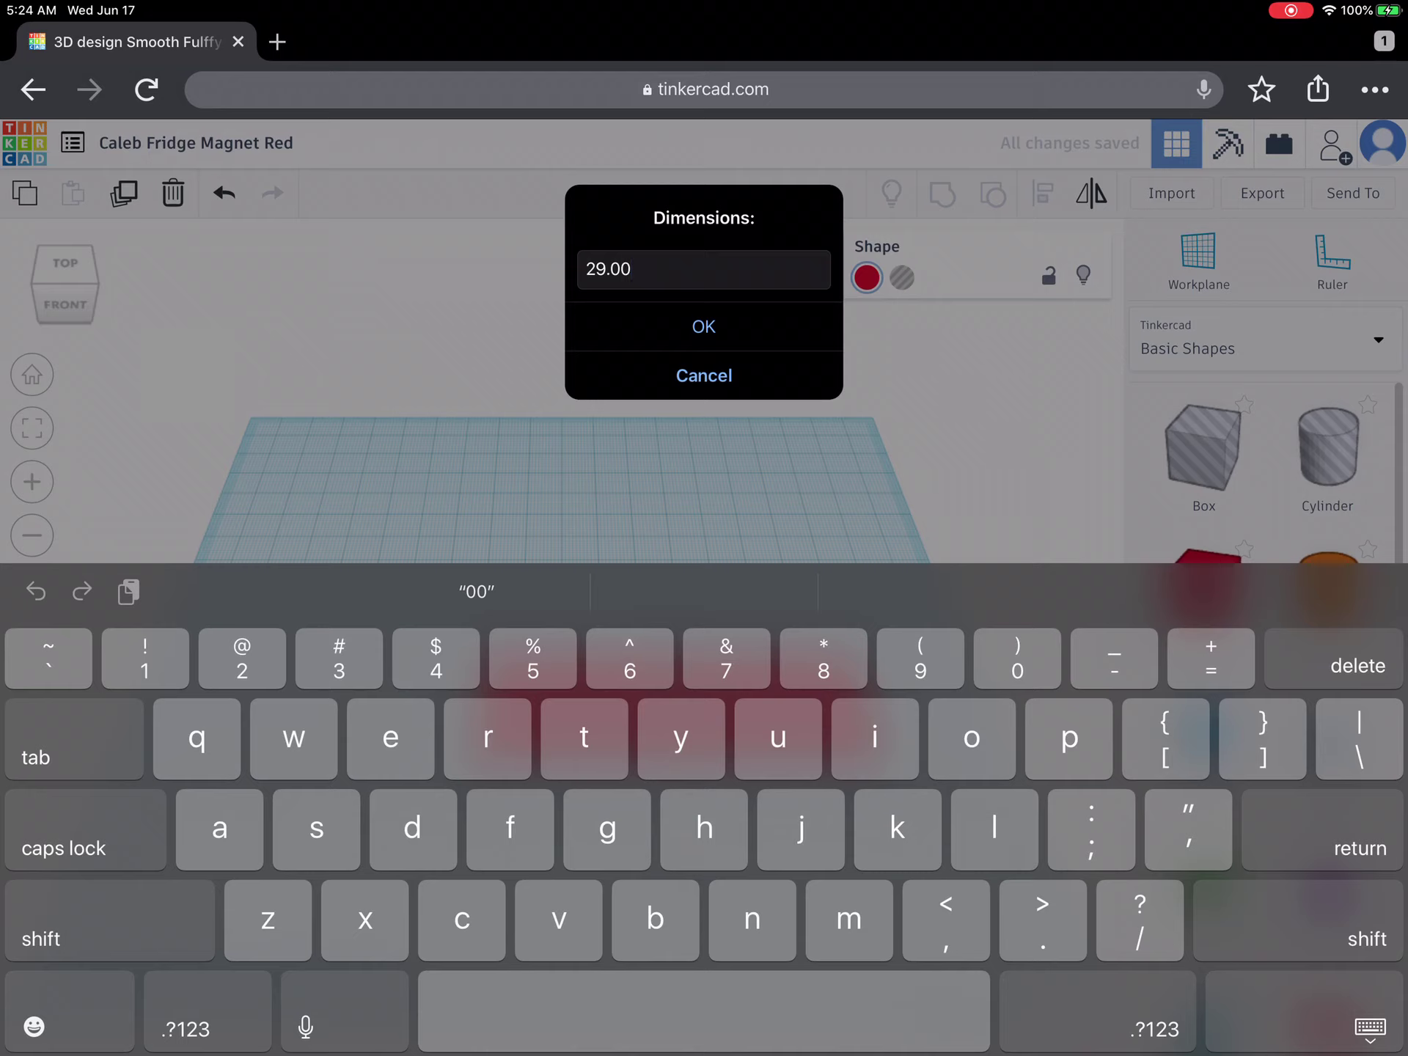
pyautogui.press('BackSpace')
pyautogui.press('BackSpace')
pyautogui.press('BackSpace')
pyautogui.press('BackSpace')
pyautogui.press('BackSpace')
pyautogui.write('3')
pyautogui.write('0')
pyautogui.press('Return')
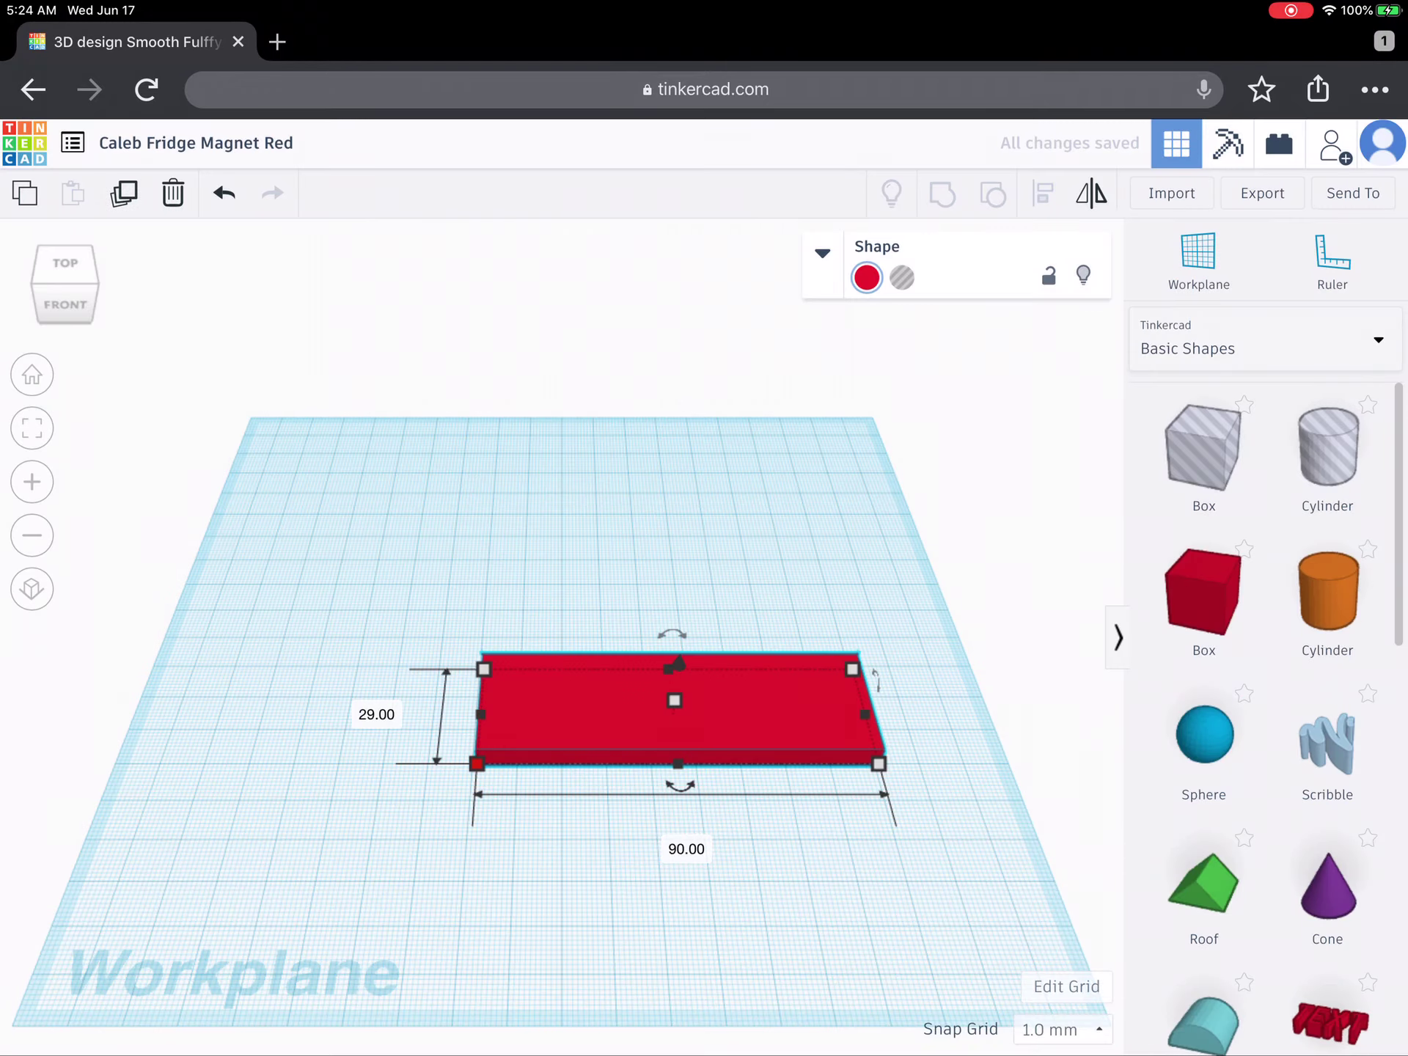
pyautogui.click(376, 714)
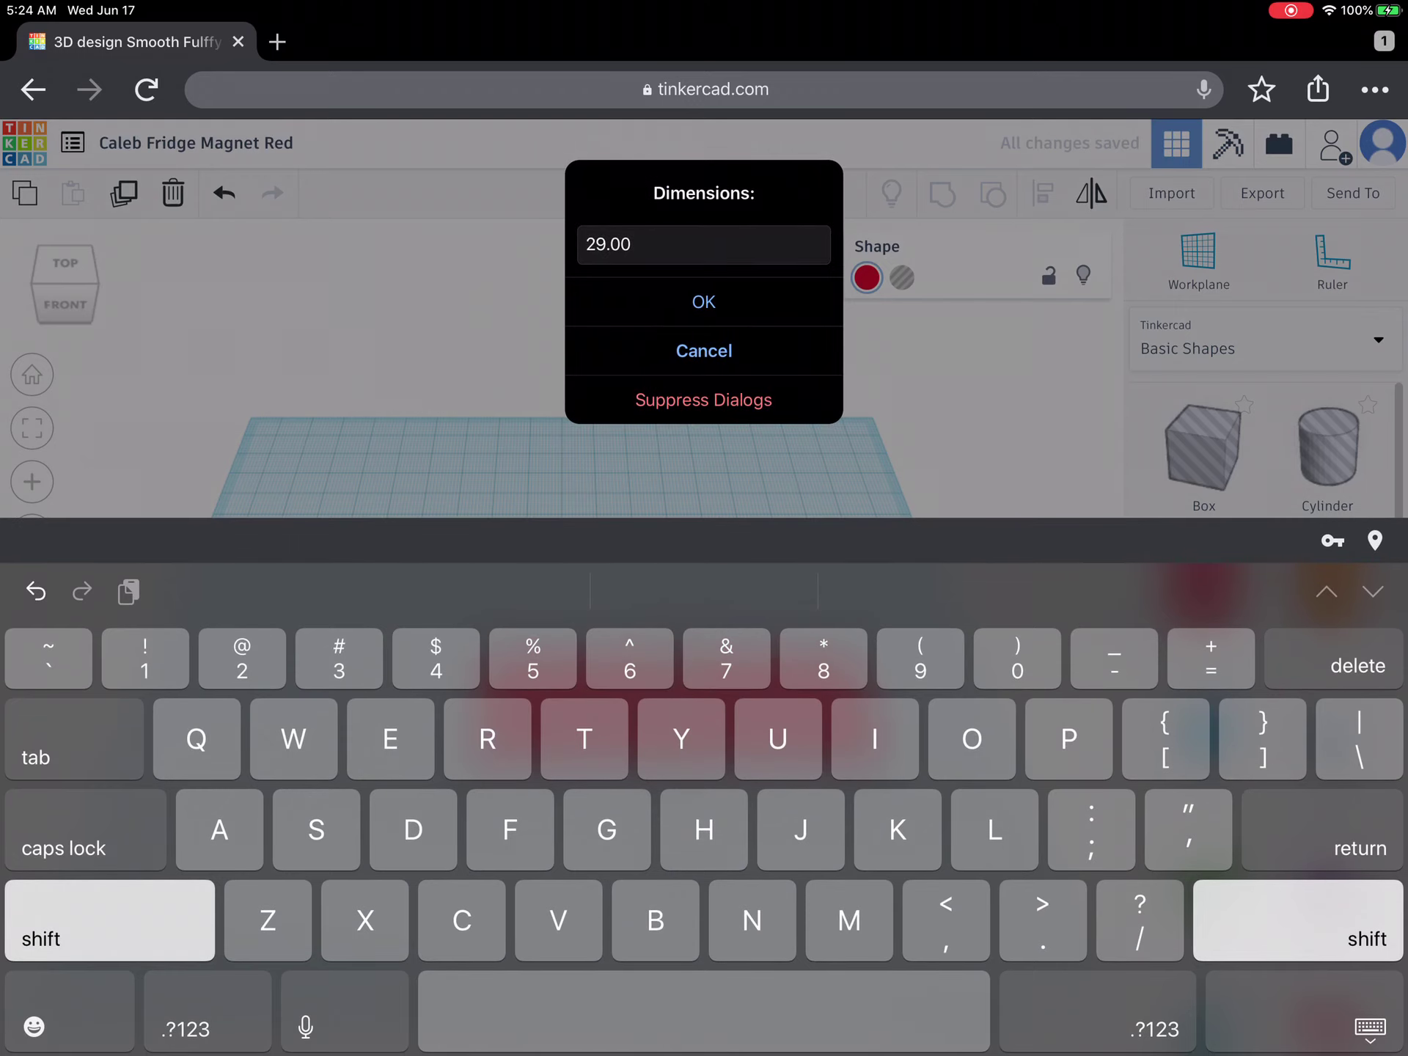
pyautogui.press('BackSpace')
pyautogui.press('BackSpace')
pyautogui.press('BackSpace')
pyautogui.press('BackSpace')
pyautogui.press('BackSpace')
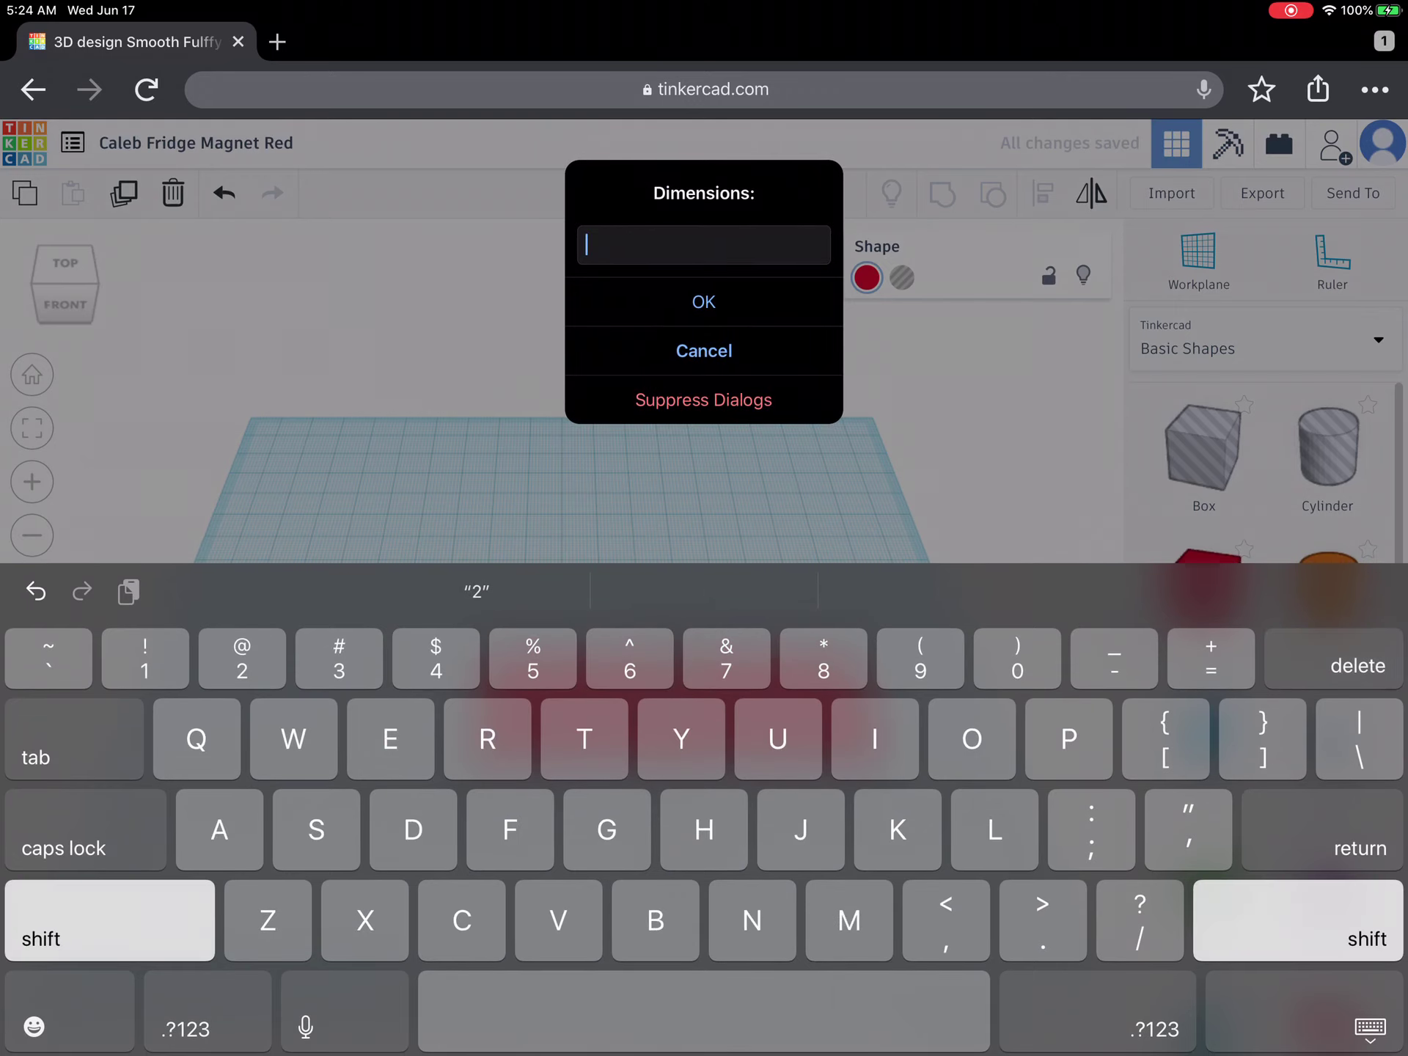
pyautogui.write('30')
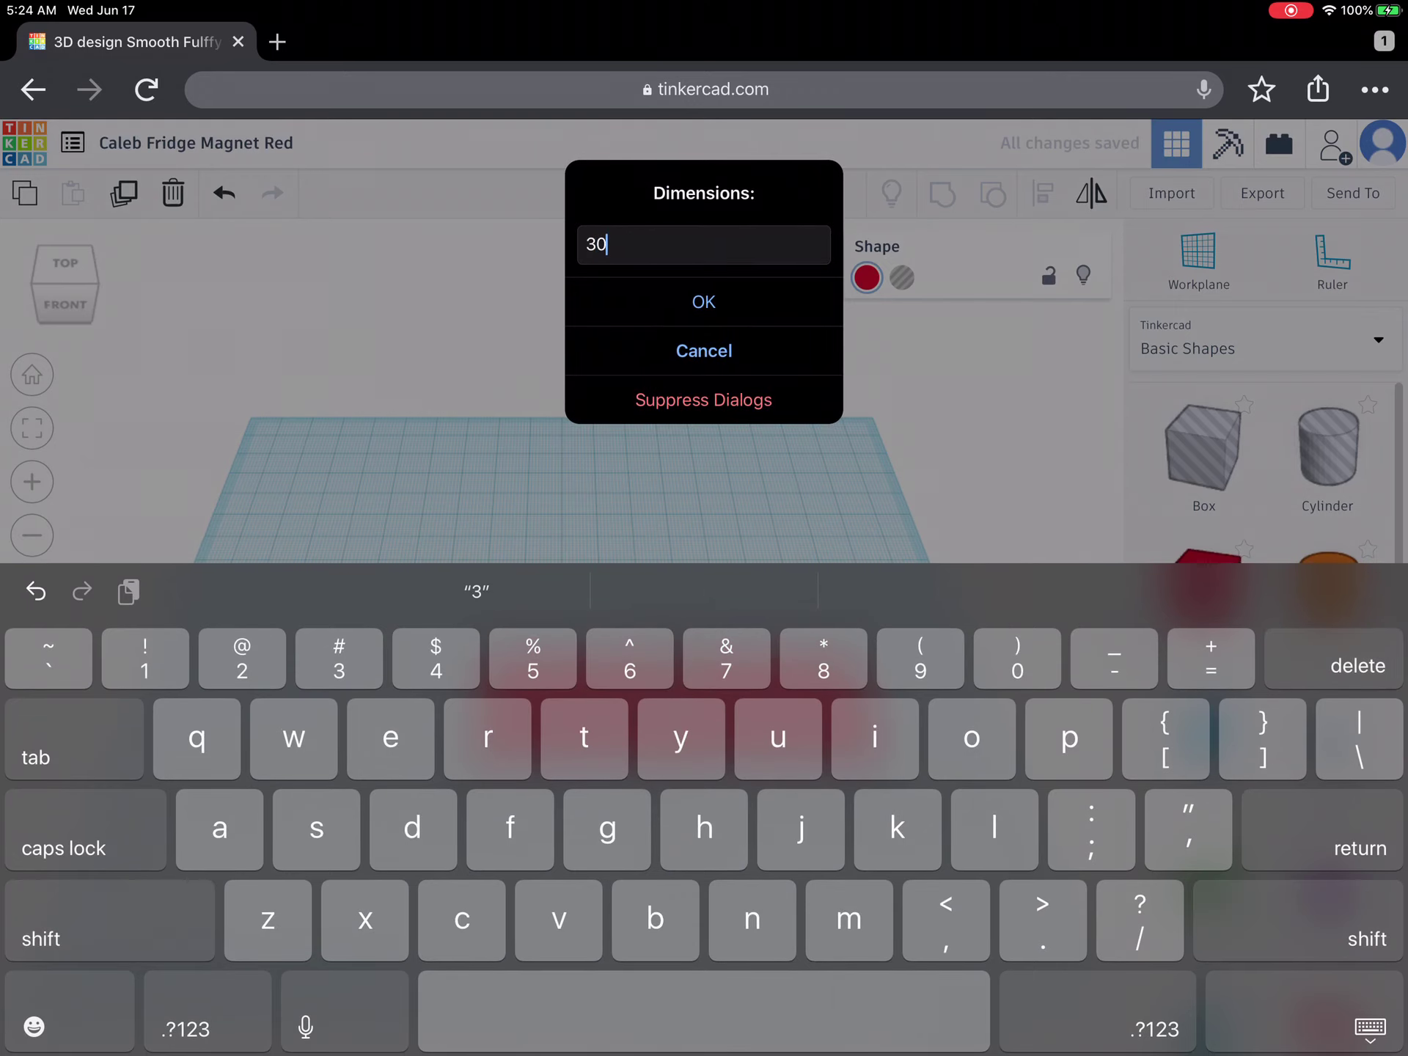
pyautogui.press('Return')
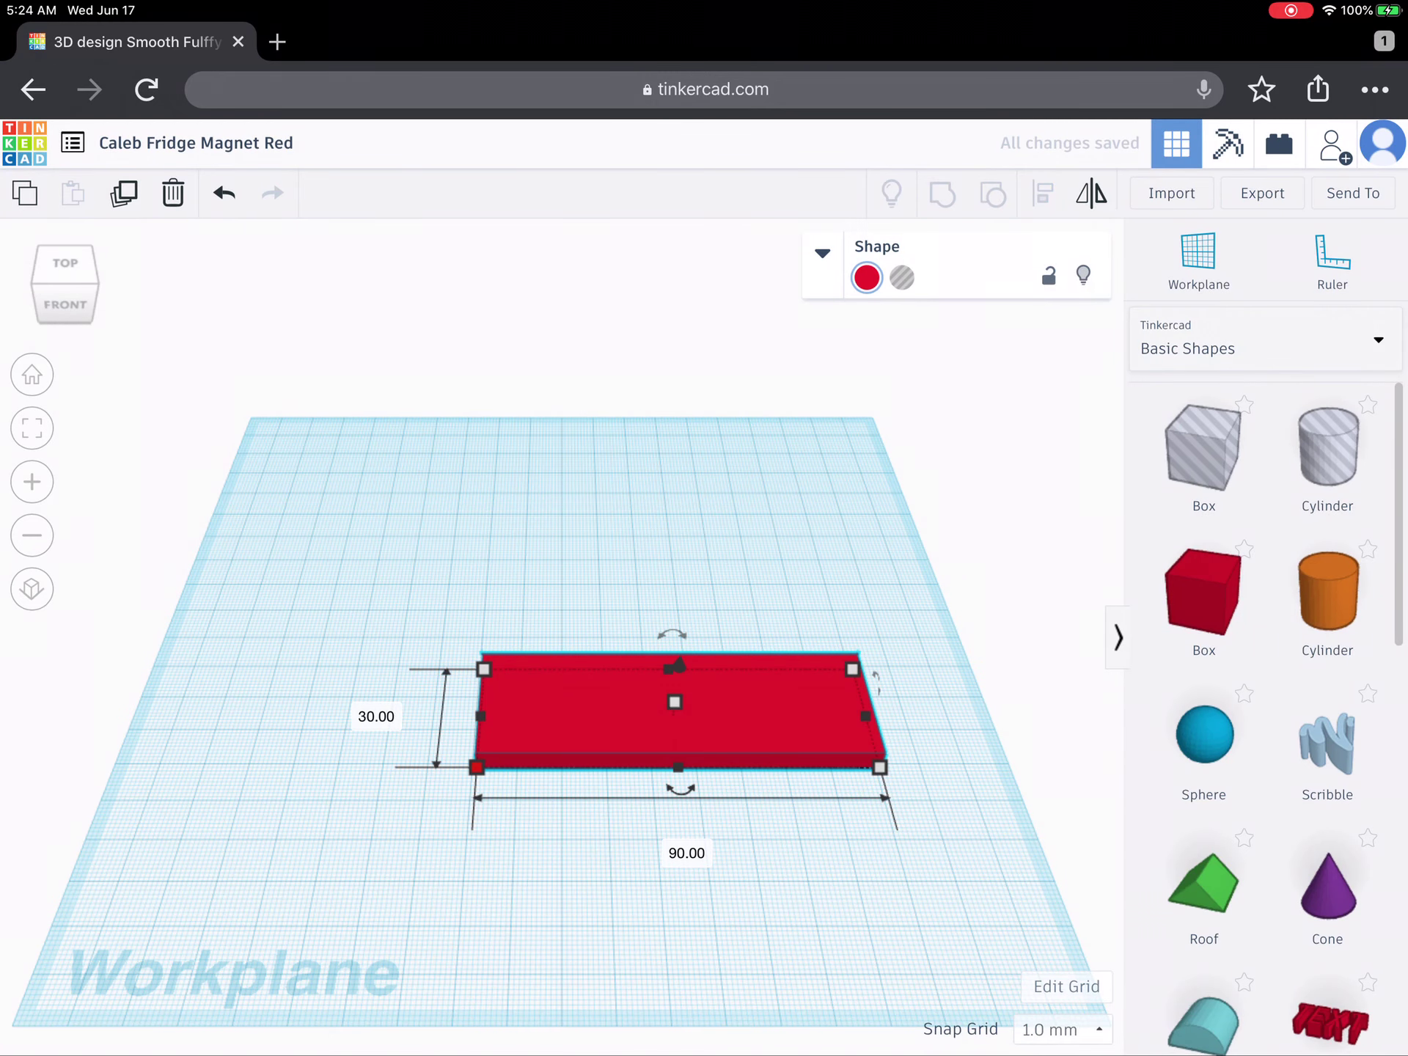
pyautogui.press('Escape')
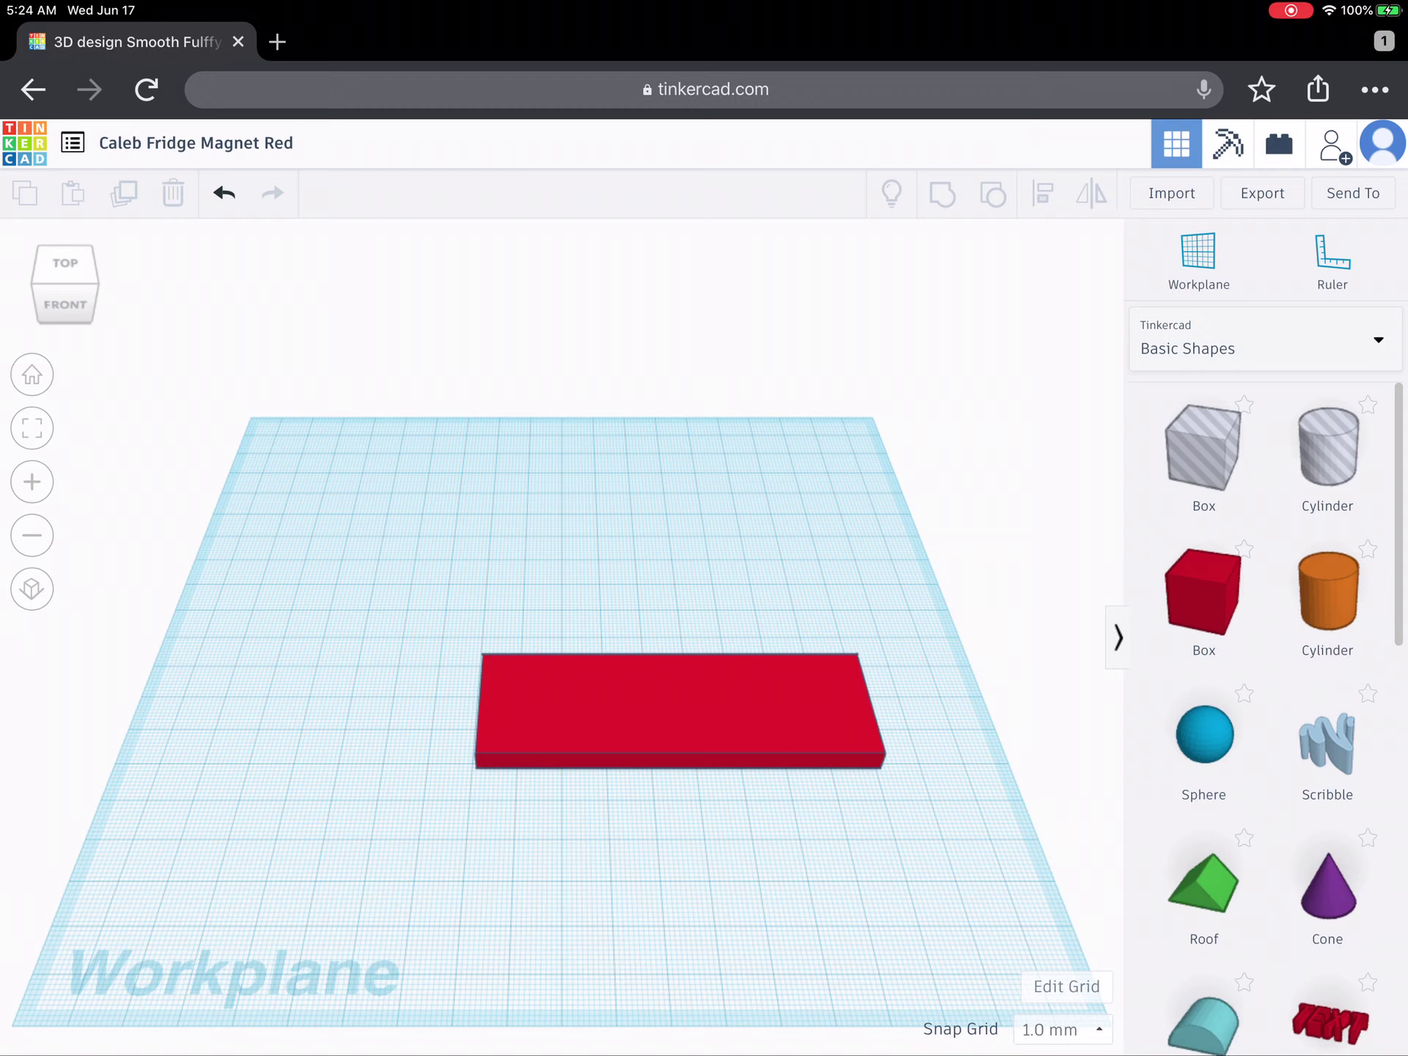
# - Add a hole cylinder and change its 20 mm dimension to 4 mm
pyautogui.moveTo(1327, 445)
pyautogui.mouseDown()
pyautogui.moveTo(349, 680)
pyautogui.moveTo(354, 691)
pyautogui.mouseUp()
pyautogui.click(349, 650)
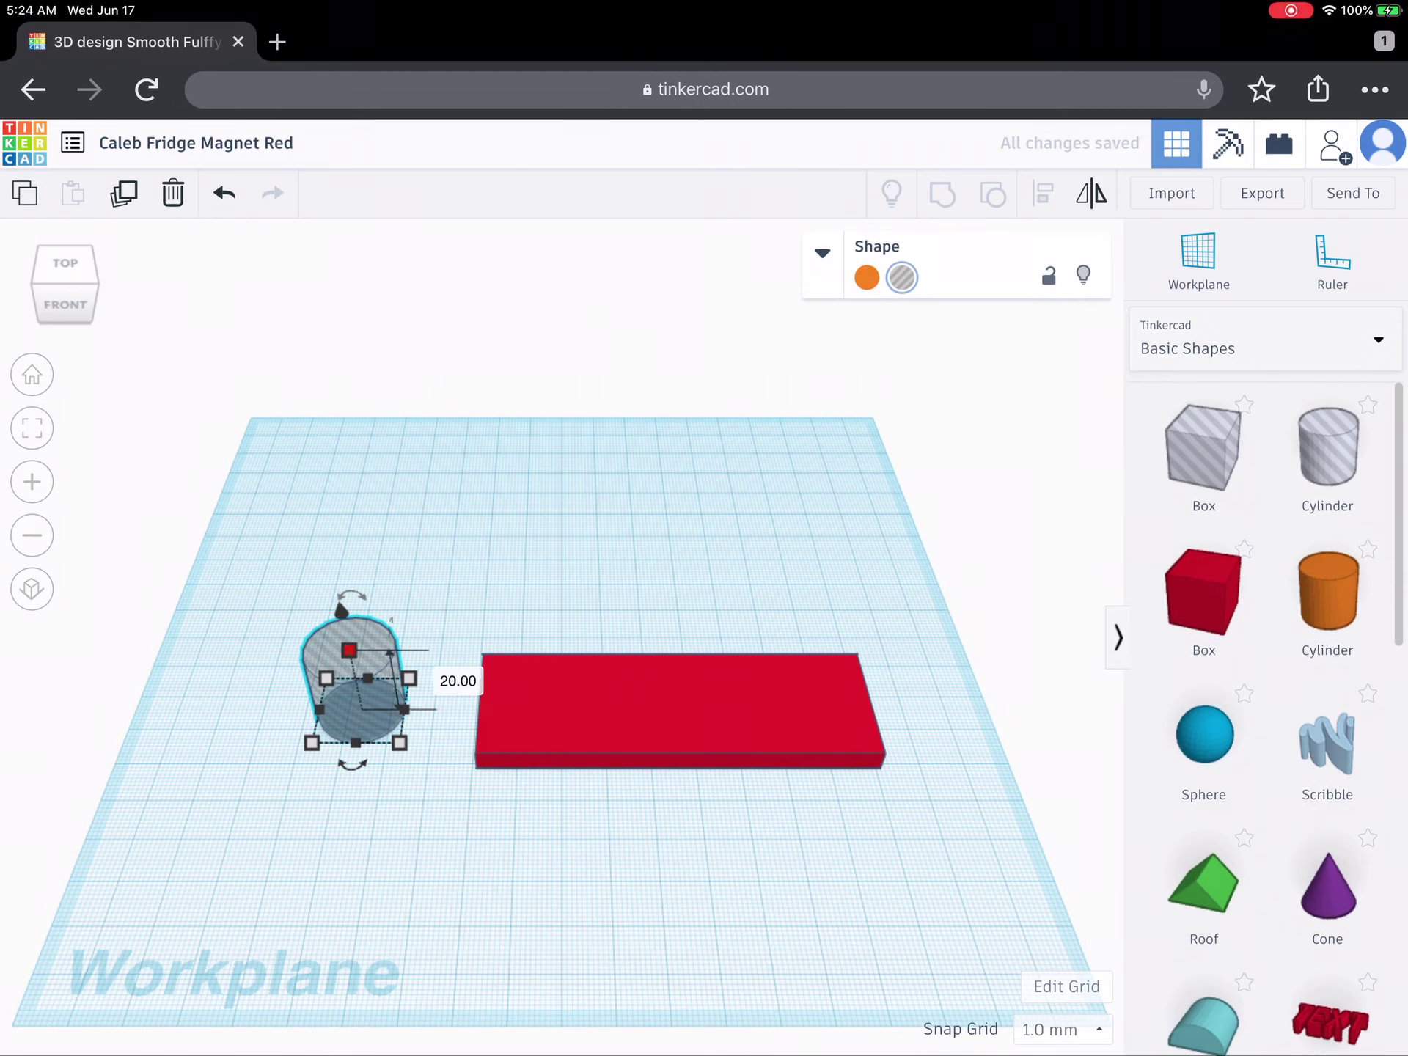
pyautogui.click(457, 681)
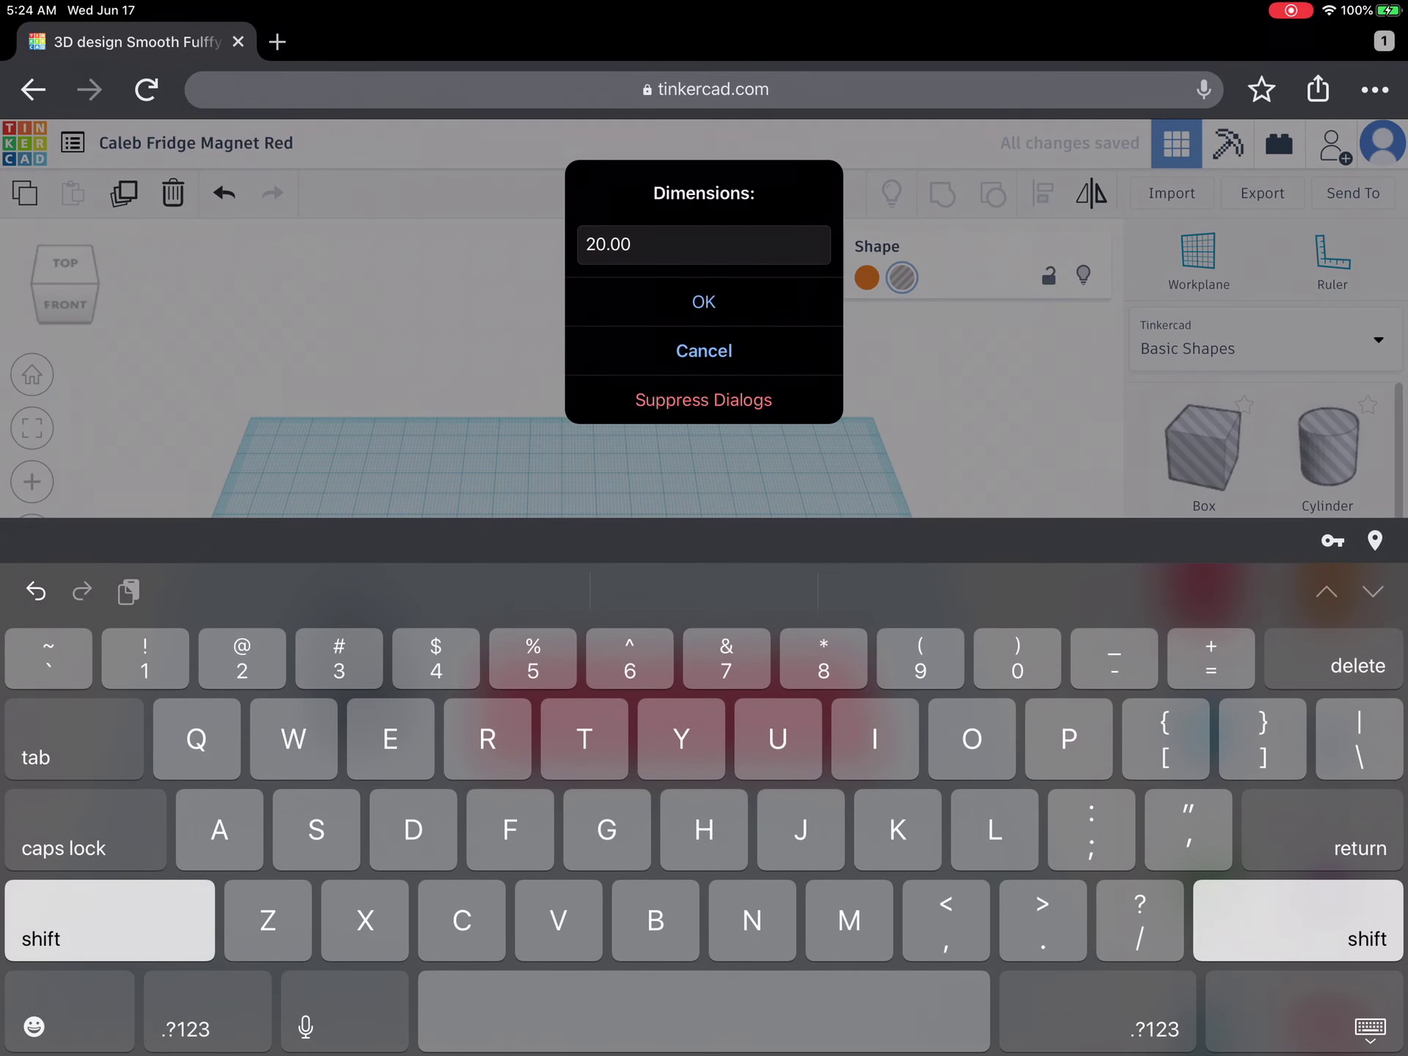
pyautogui.press('BackSpace')
pyautogui.press('BackSpace')
pyautogui.press('BackSpace')
pyautogui.press('BackSpace')
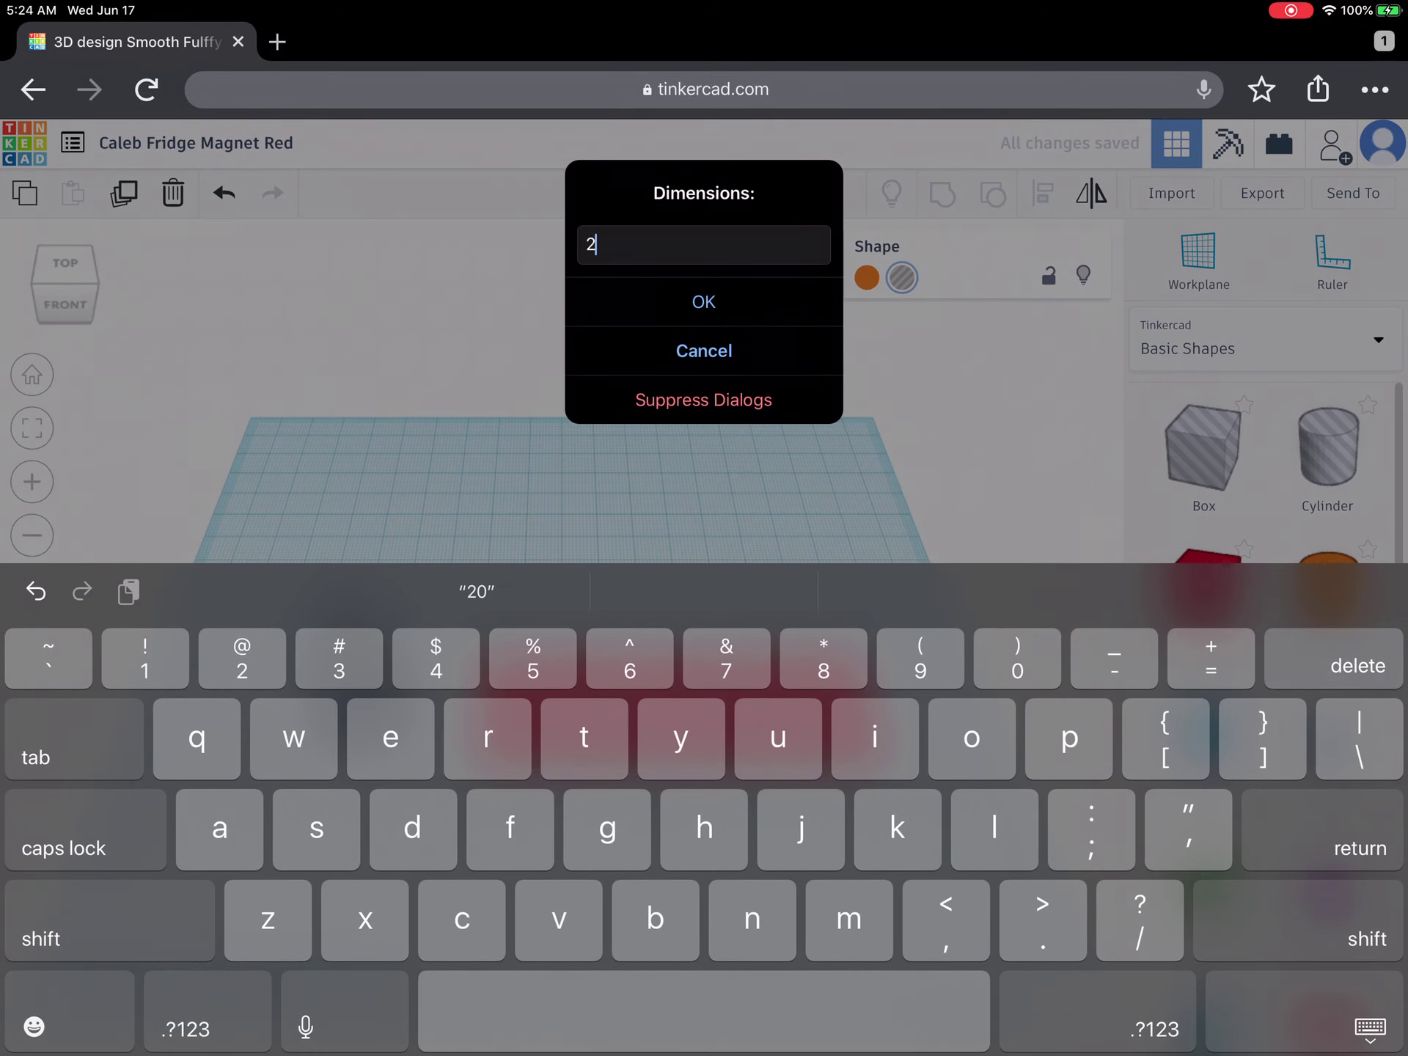
pyautogui.press('BackSpace')
pyautogui.write('4')
pyautogui.press('Return')
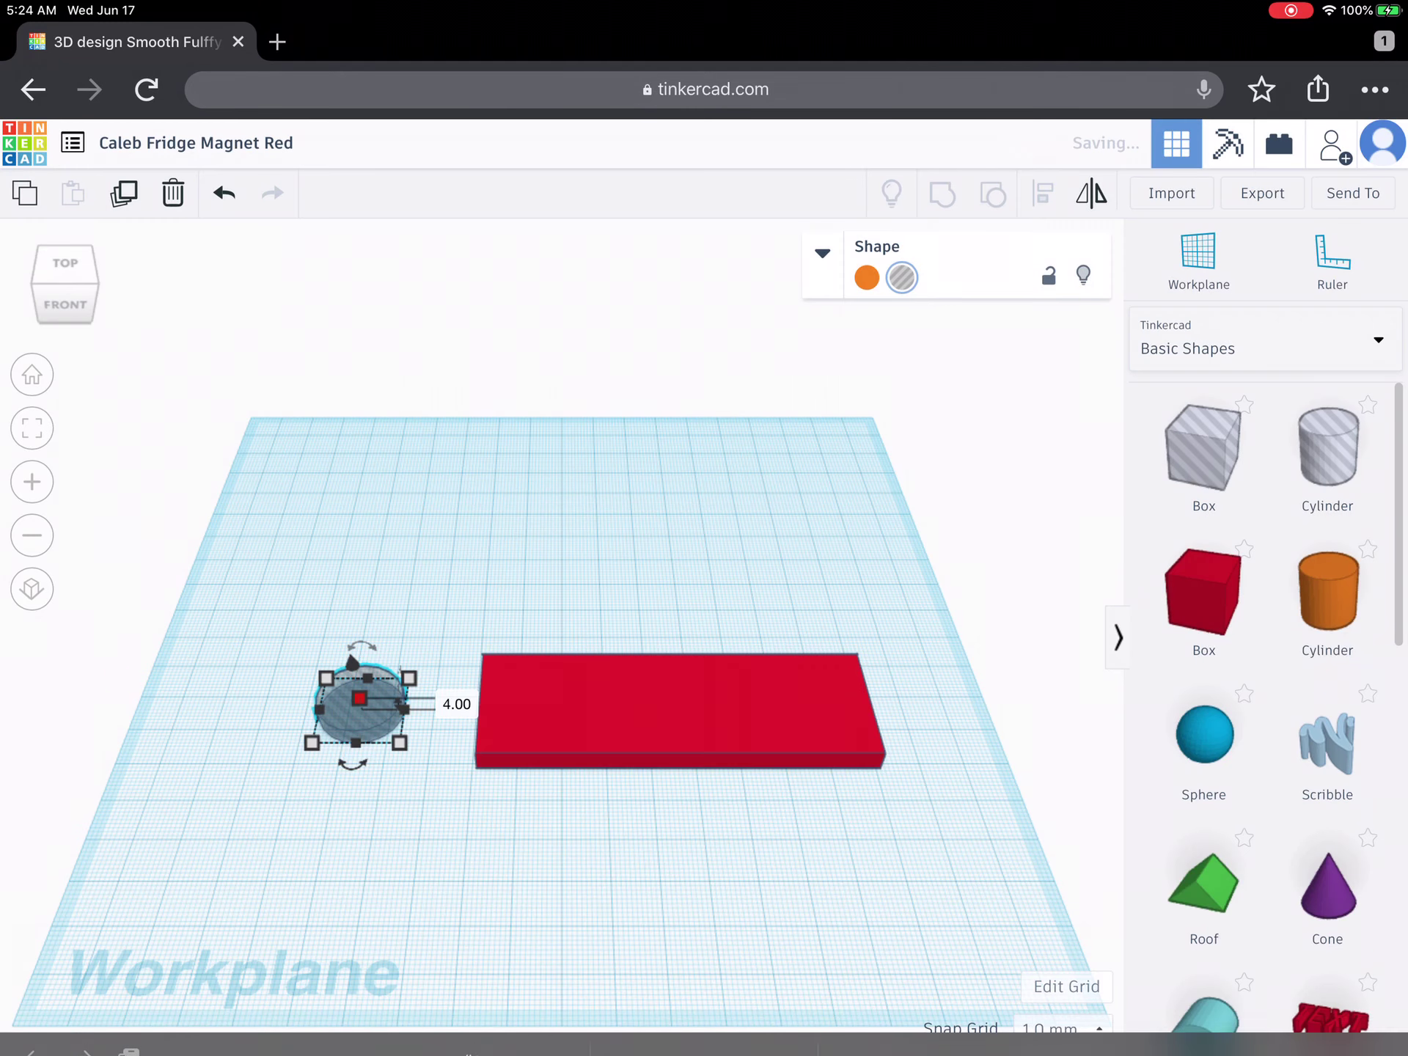
pyautogui.press('Escape')
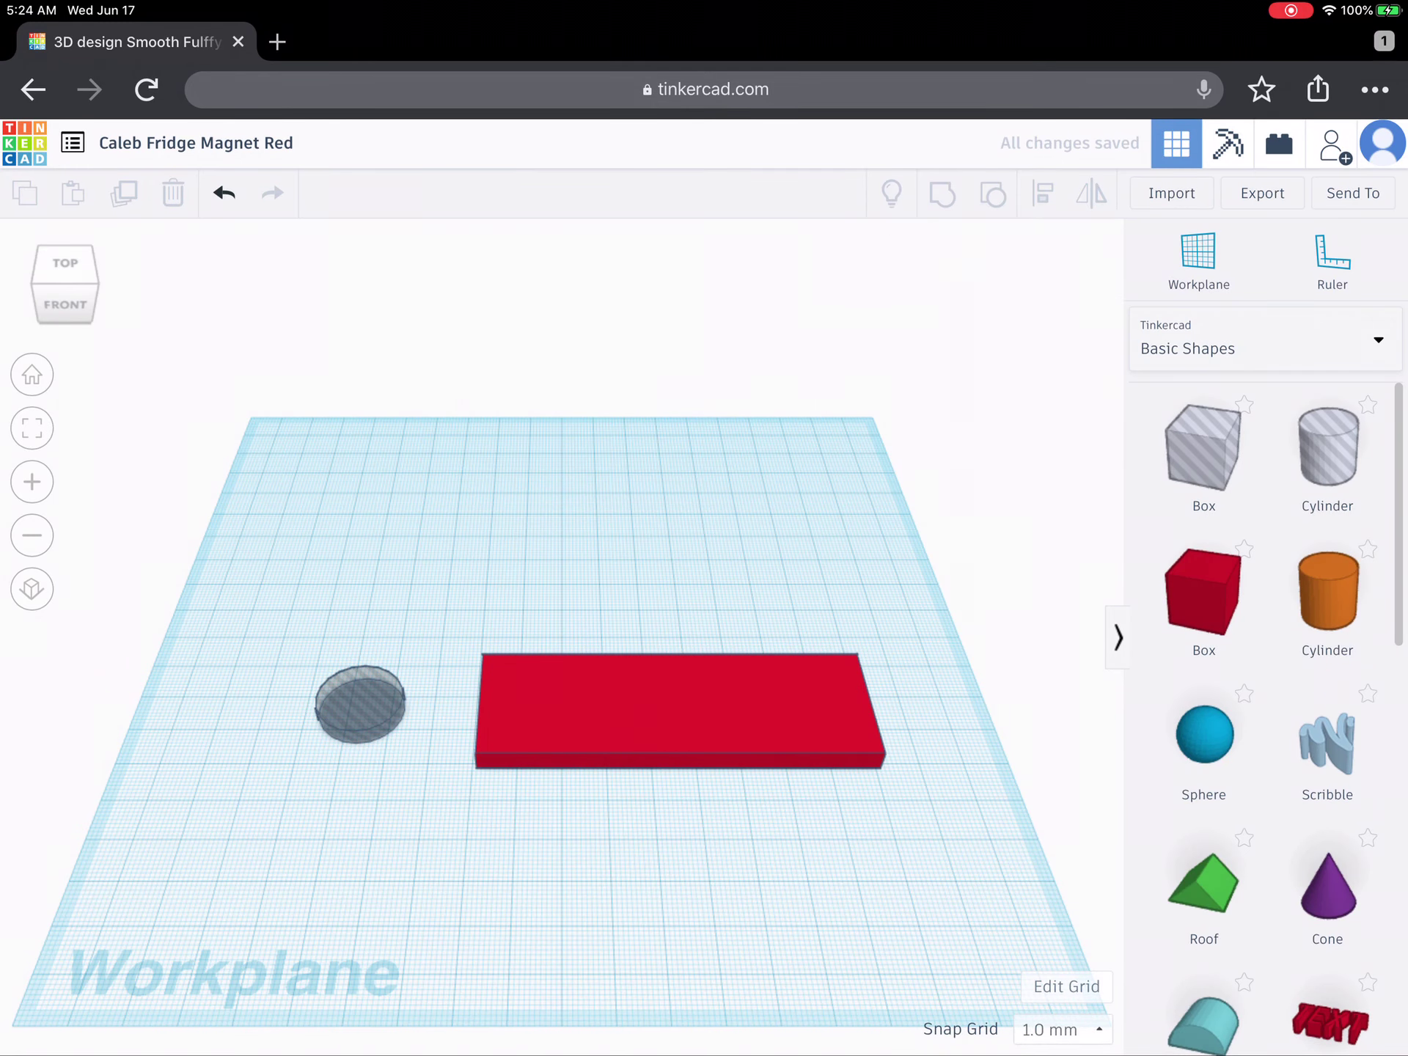
pyautogui.click(359, 704)
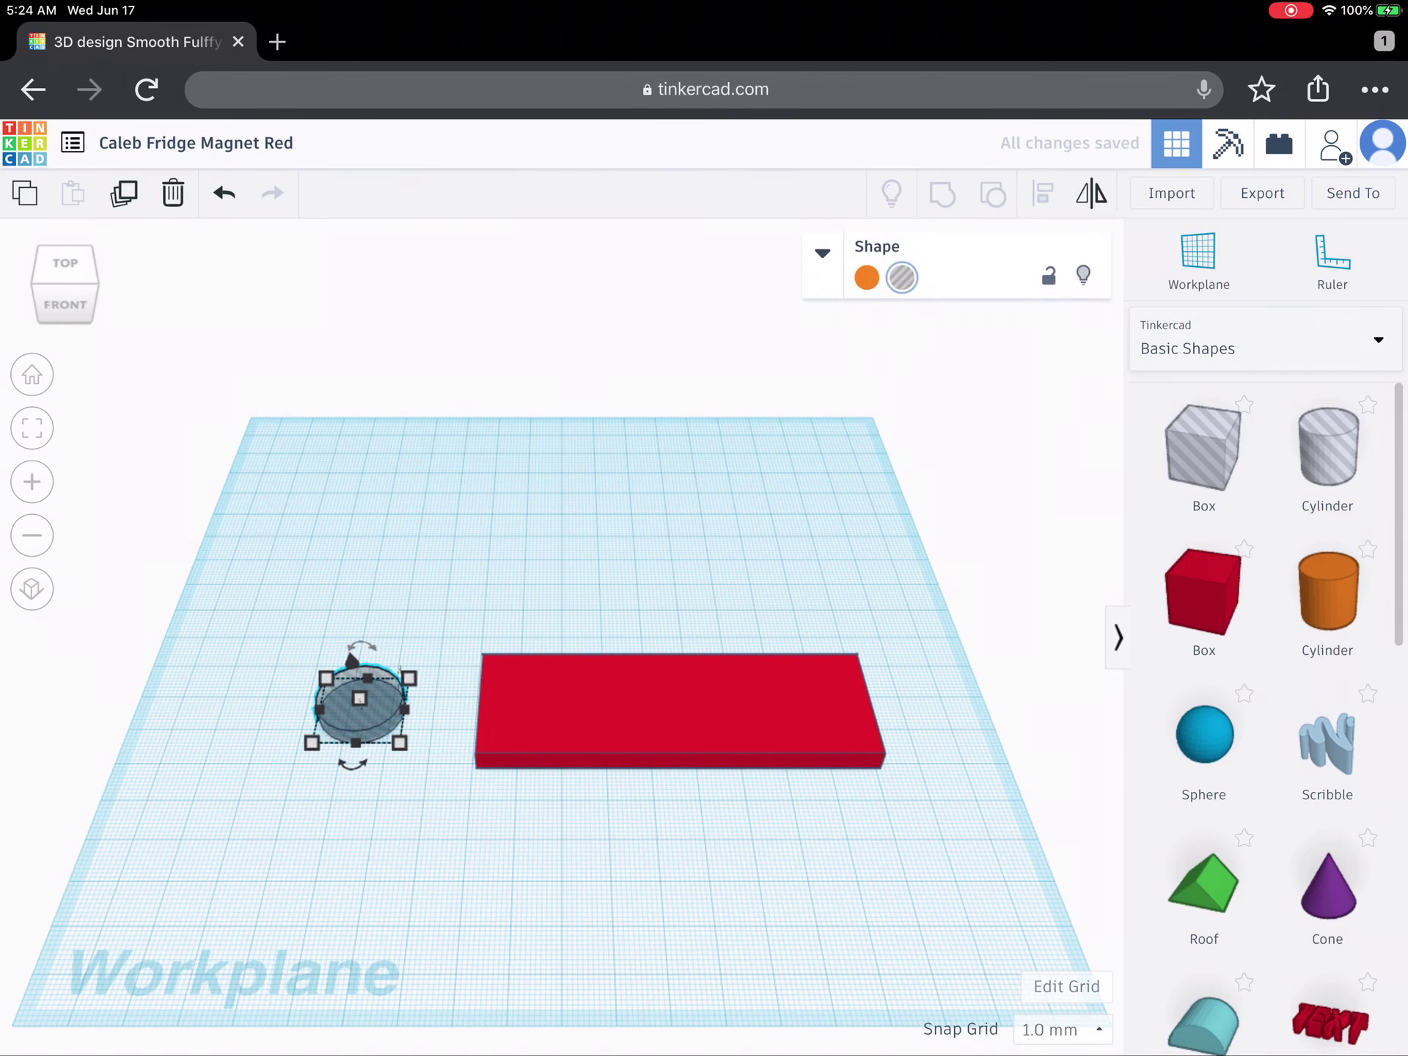
# - Try 64 sides on the cylinder, then lower the sides and switch it to Solid
pyautogui.click(822, 252)
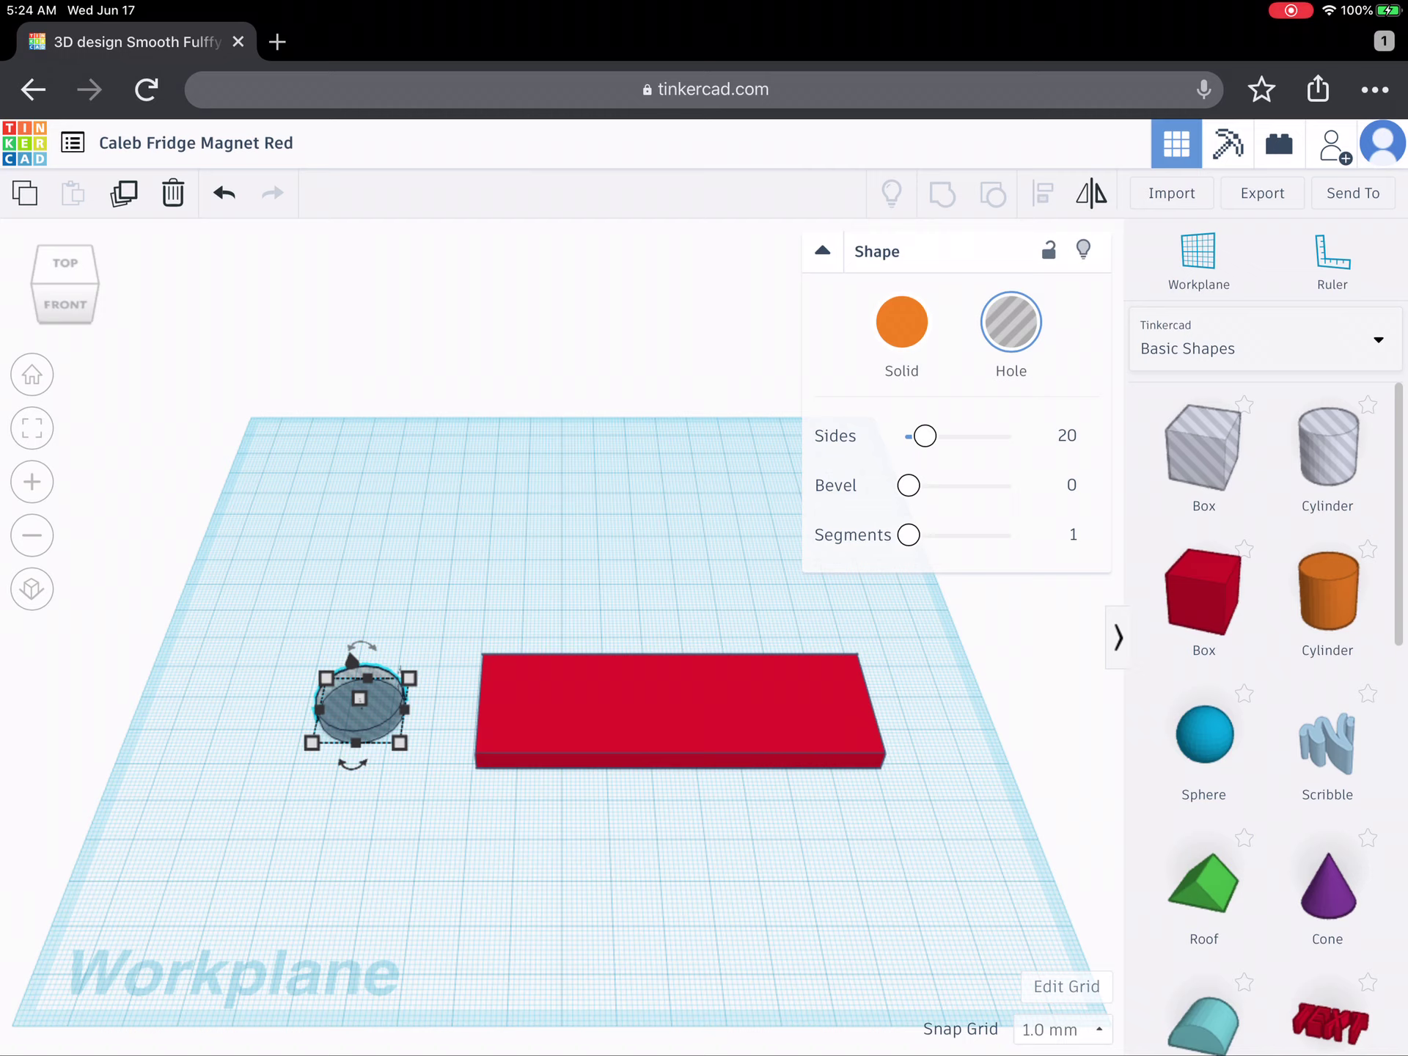
pyautogui.moveTo(924, 435); pyautogui.dragTo(1014, 435)
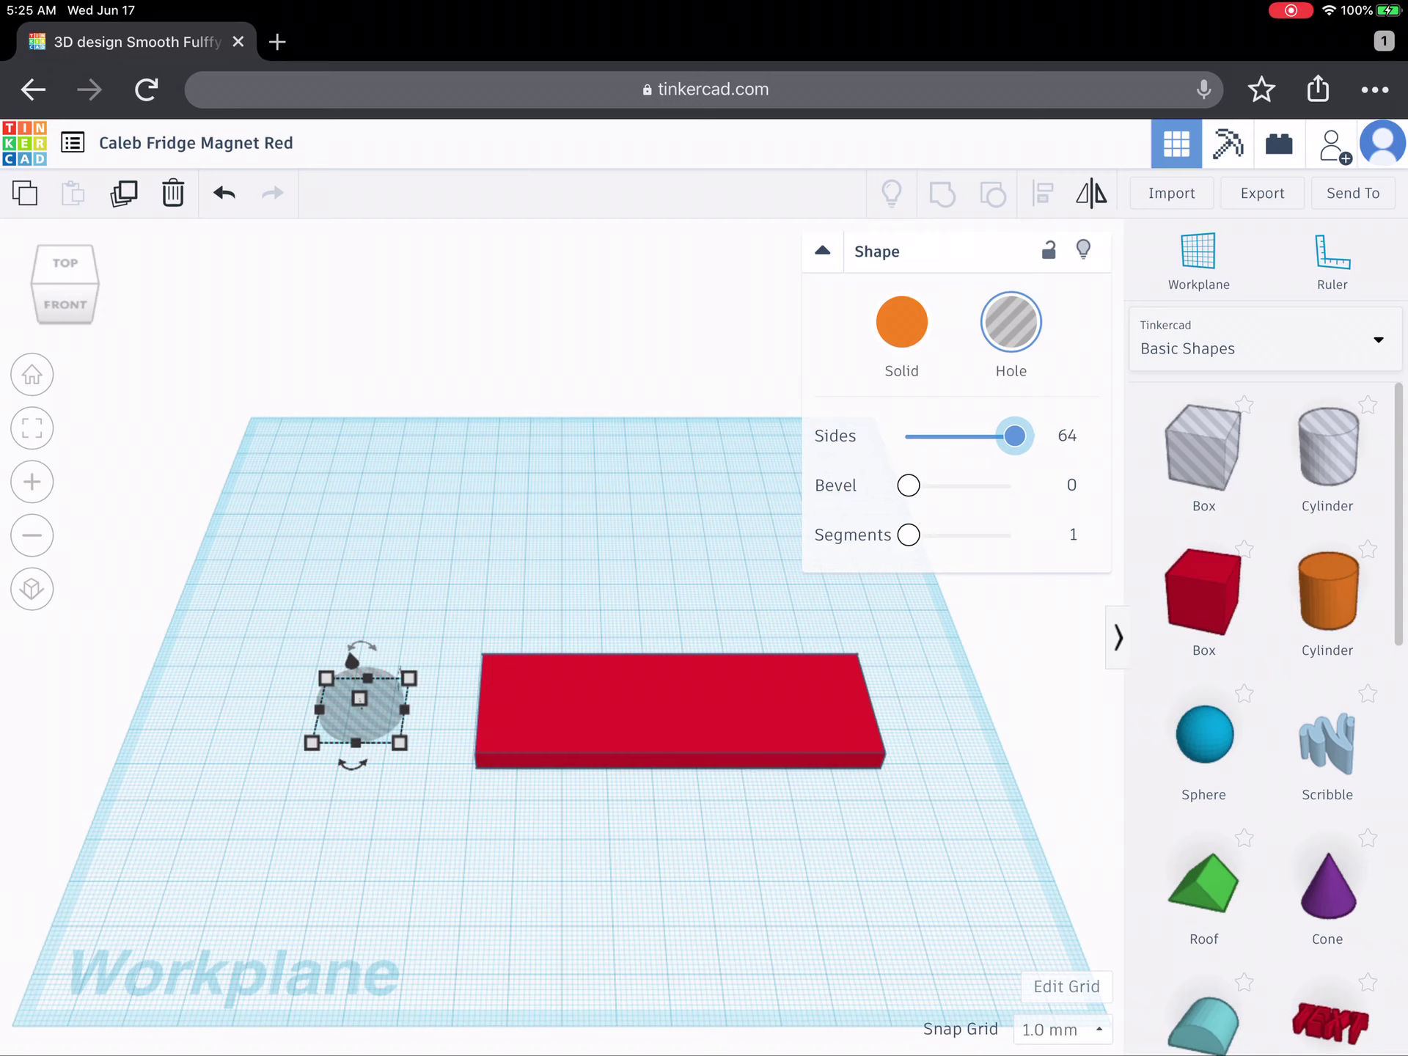
pyautogui.press('Escape')
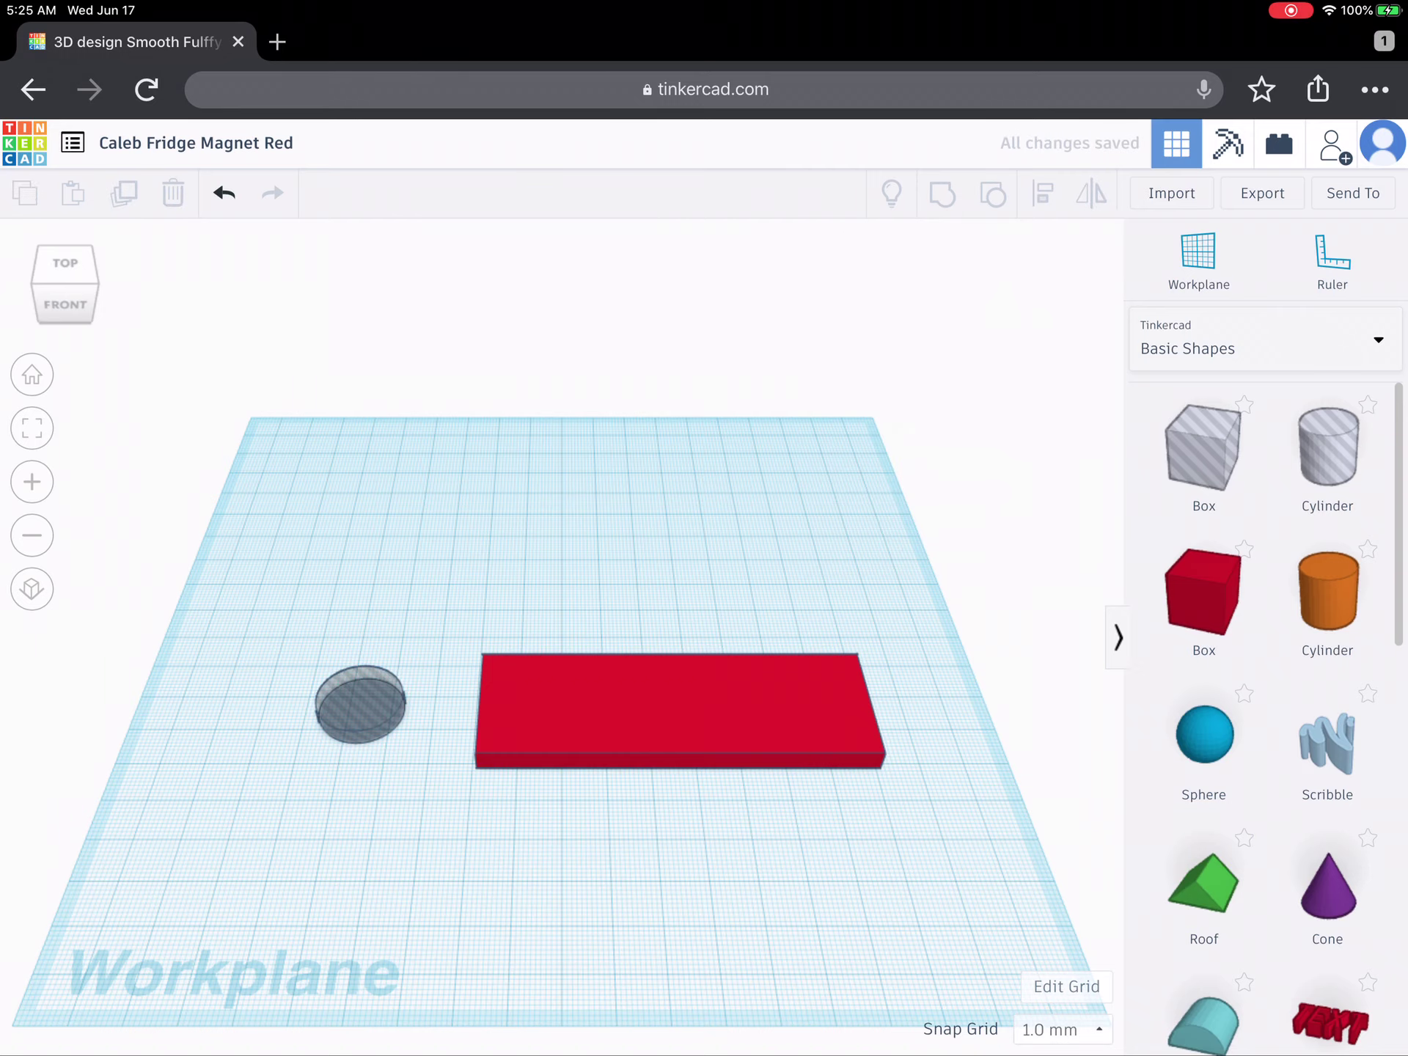
pyautogui.click(361, 704)
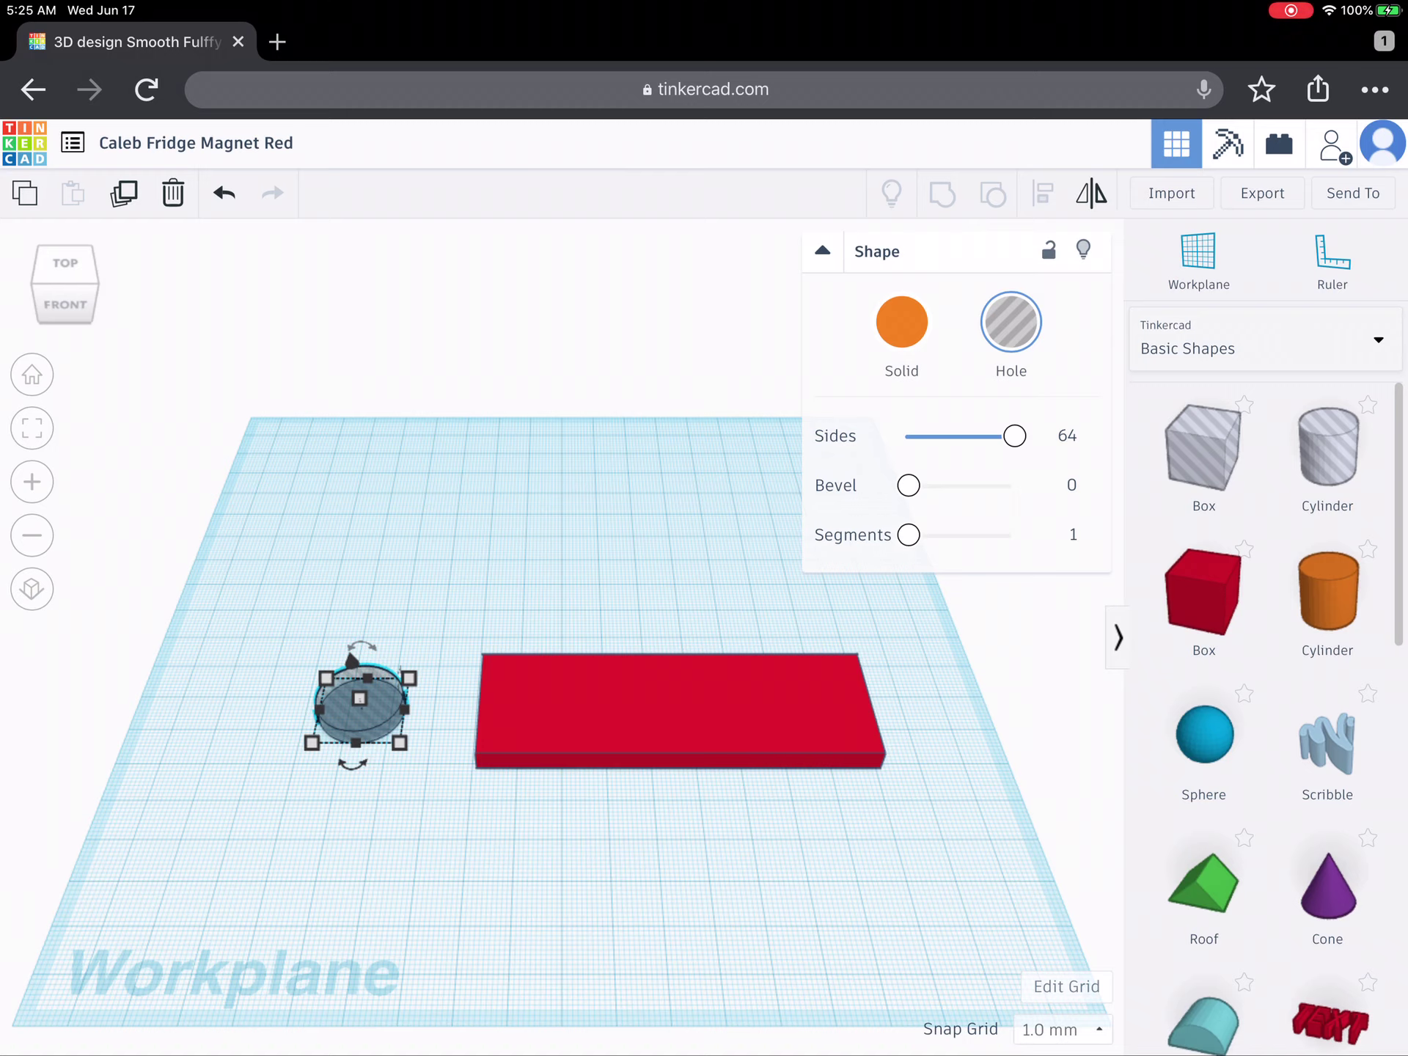
pyautogui.moveTo(1014, 437); pyautogui.dragTo(909, 435)
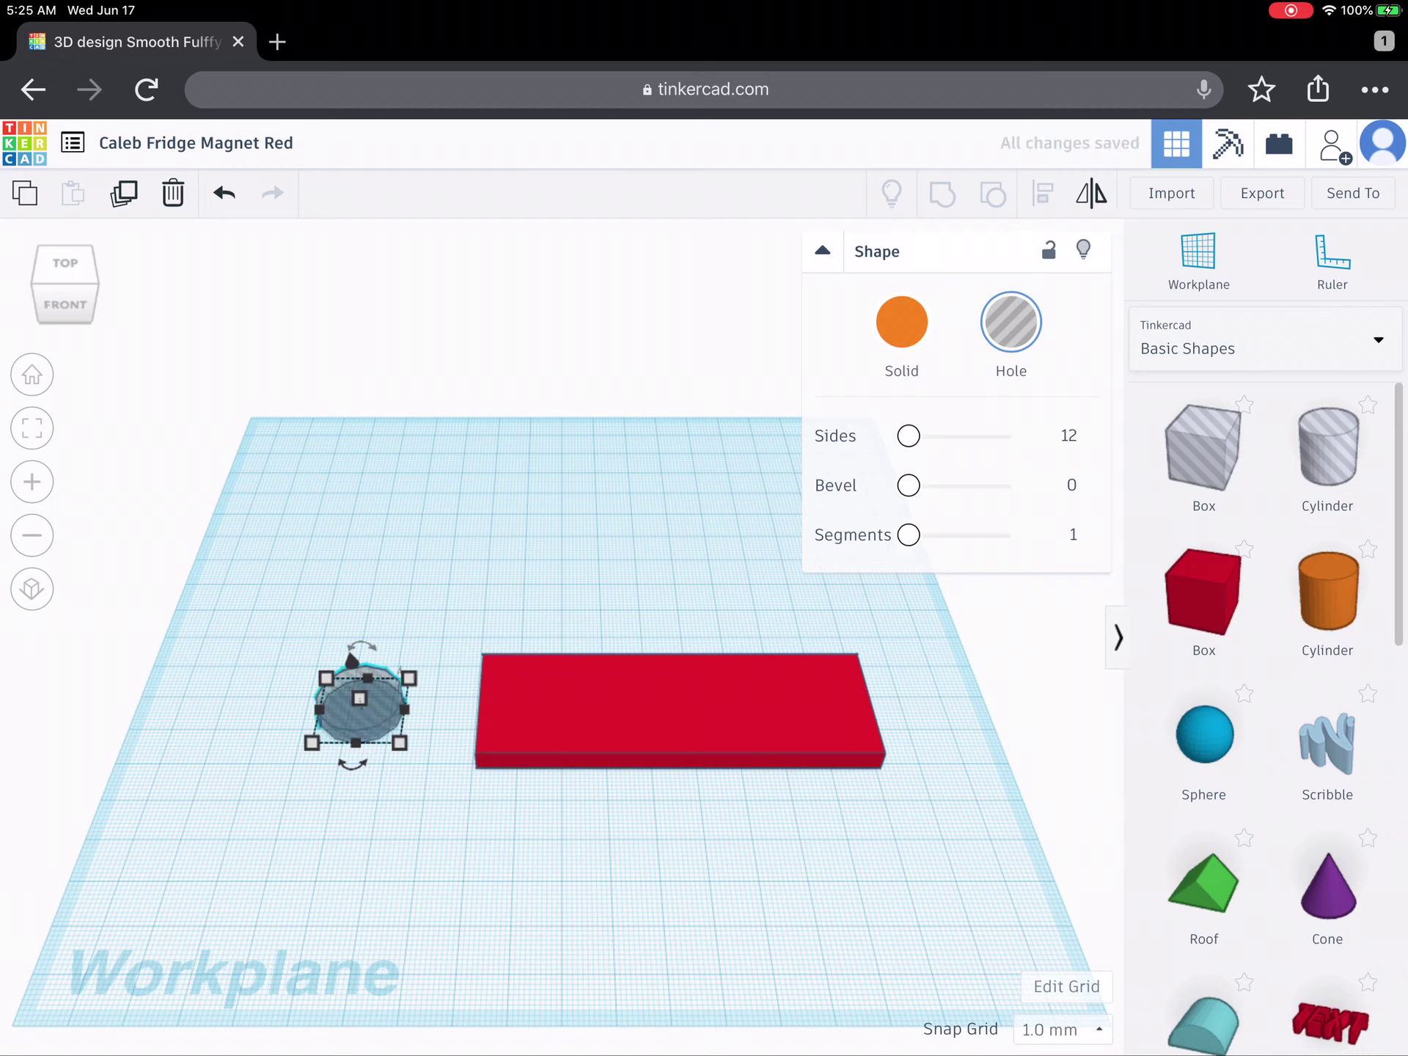
pyautogui.click(900, 321)
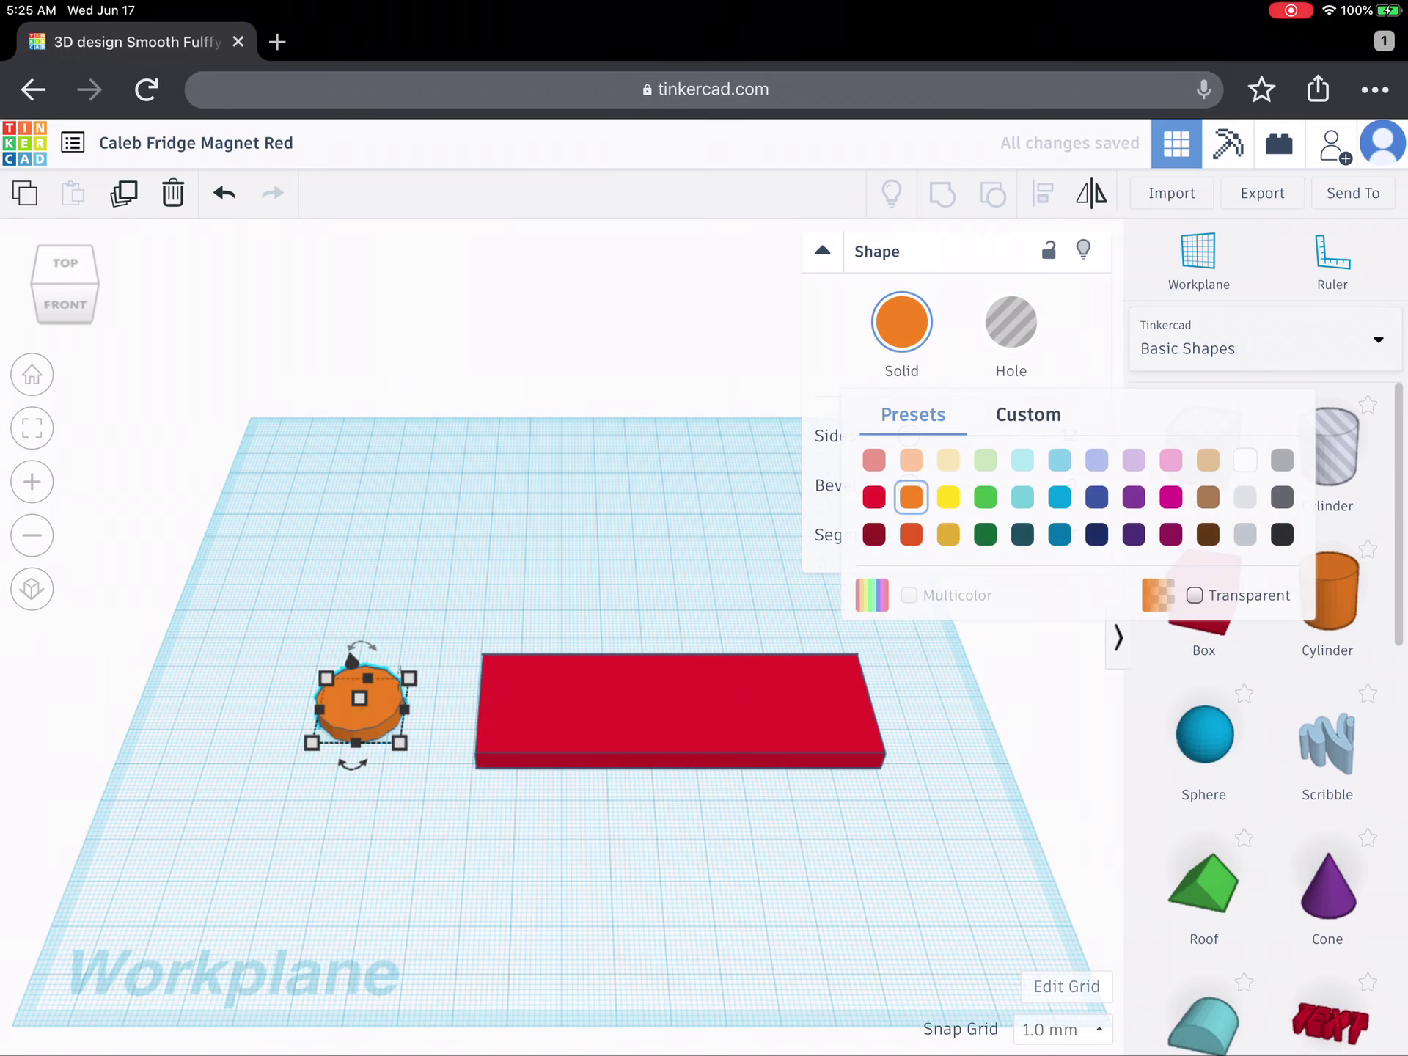
# - Raise the cylinder's sides back to 64 and switch it back to a Hole
pyautogui.press('Escape')
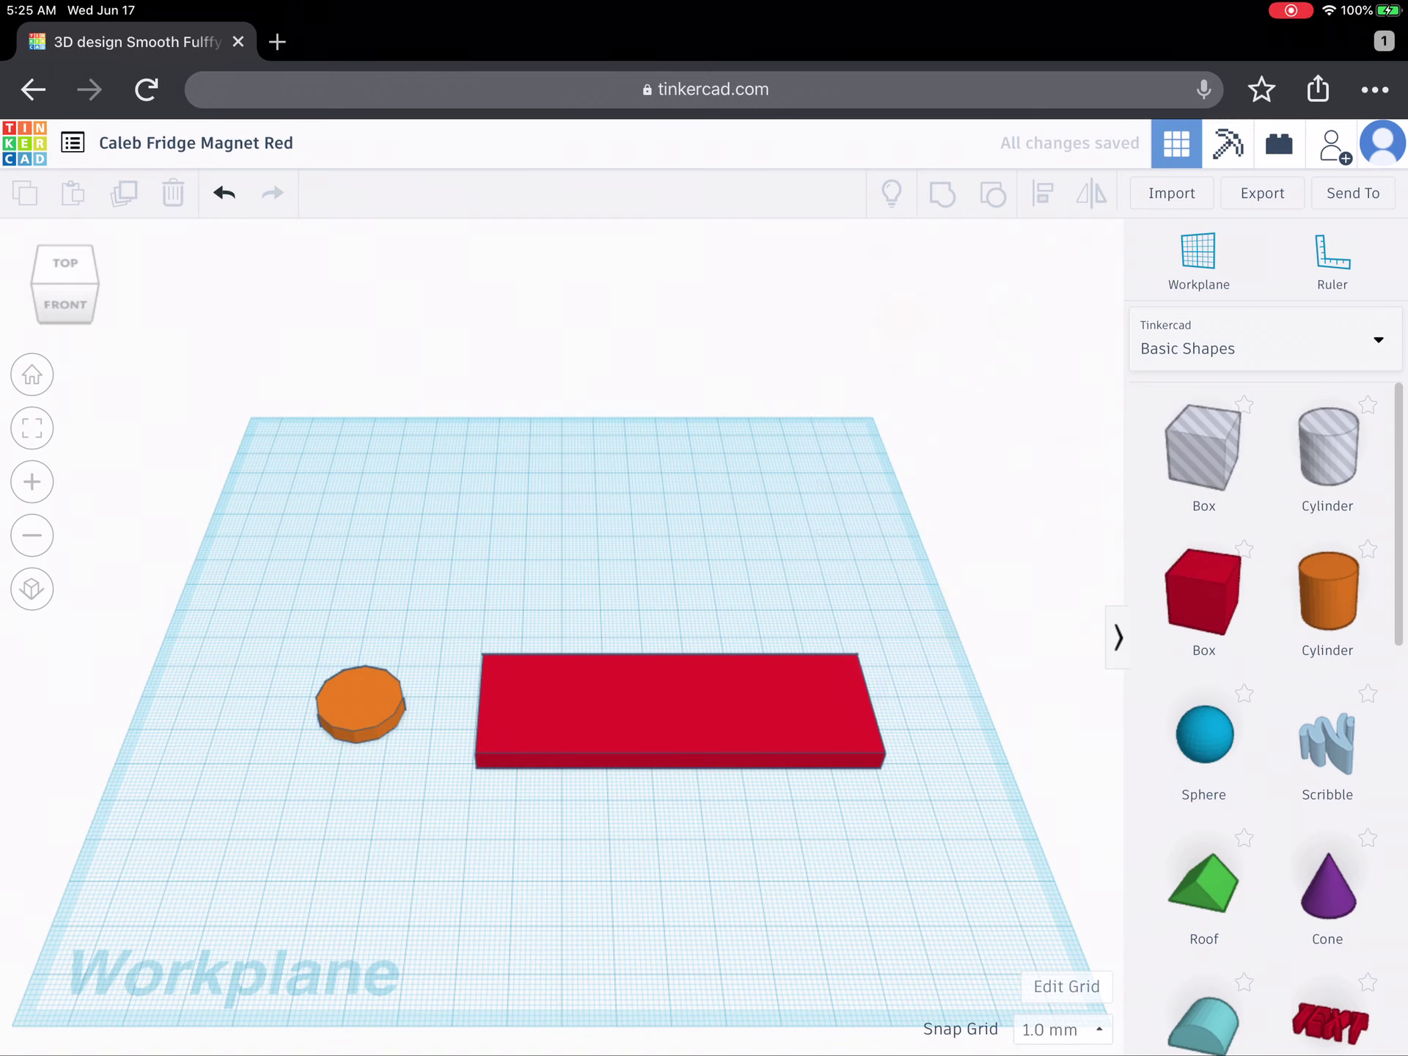
pyautogui.click(360, 705)
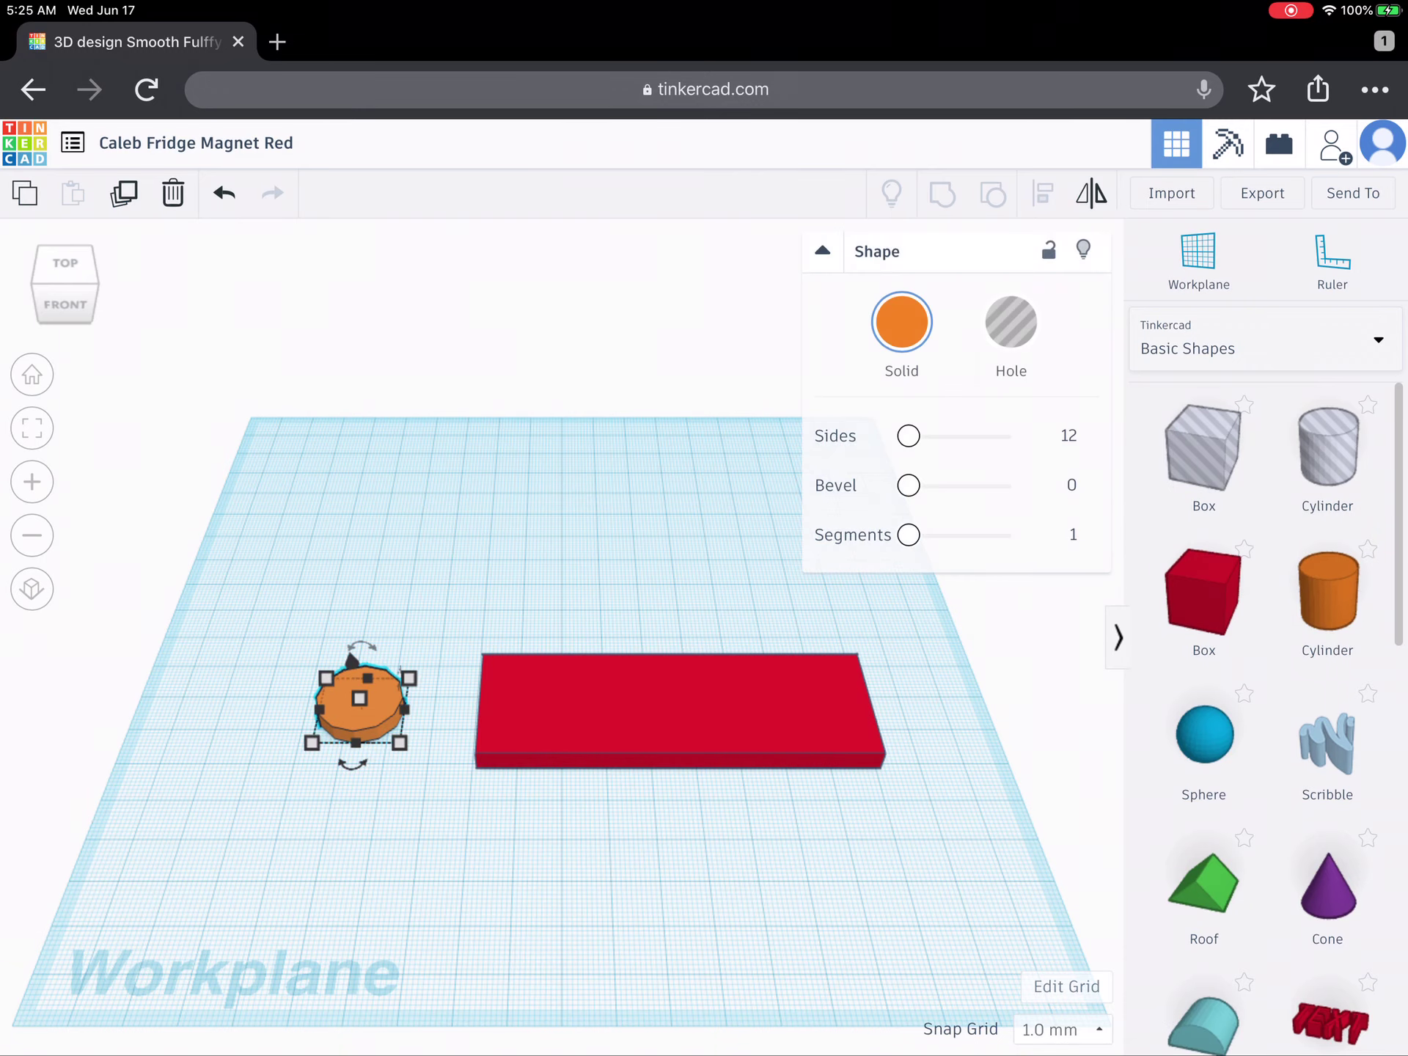
pyautogui.moveTo(908, 436); pyautogui.dragTo(908, 436)
pyautogui.moveTo(908, 436); pyautogui.dragTo(1014, 435)
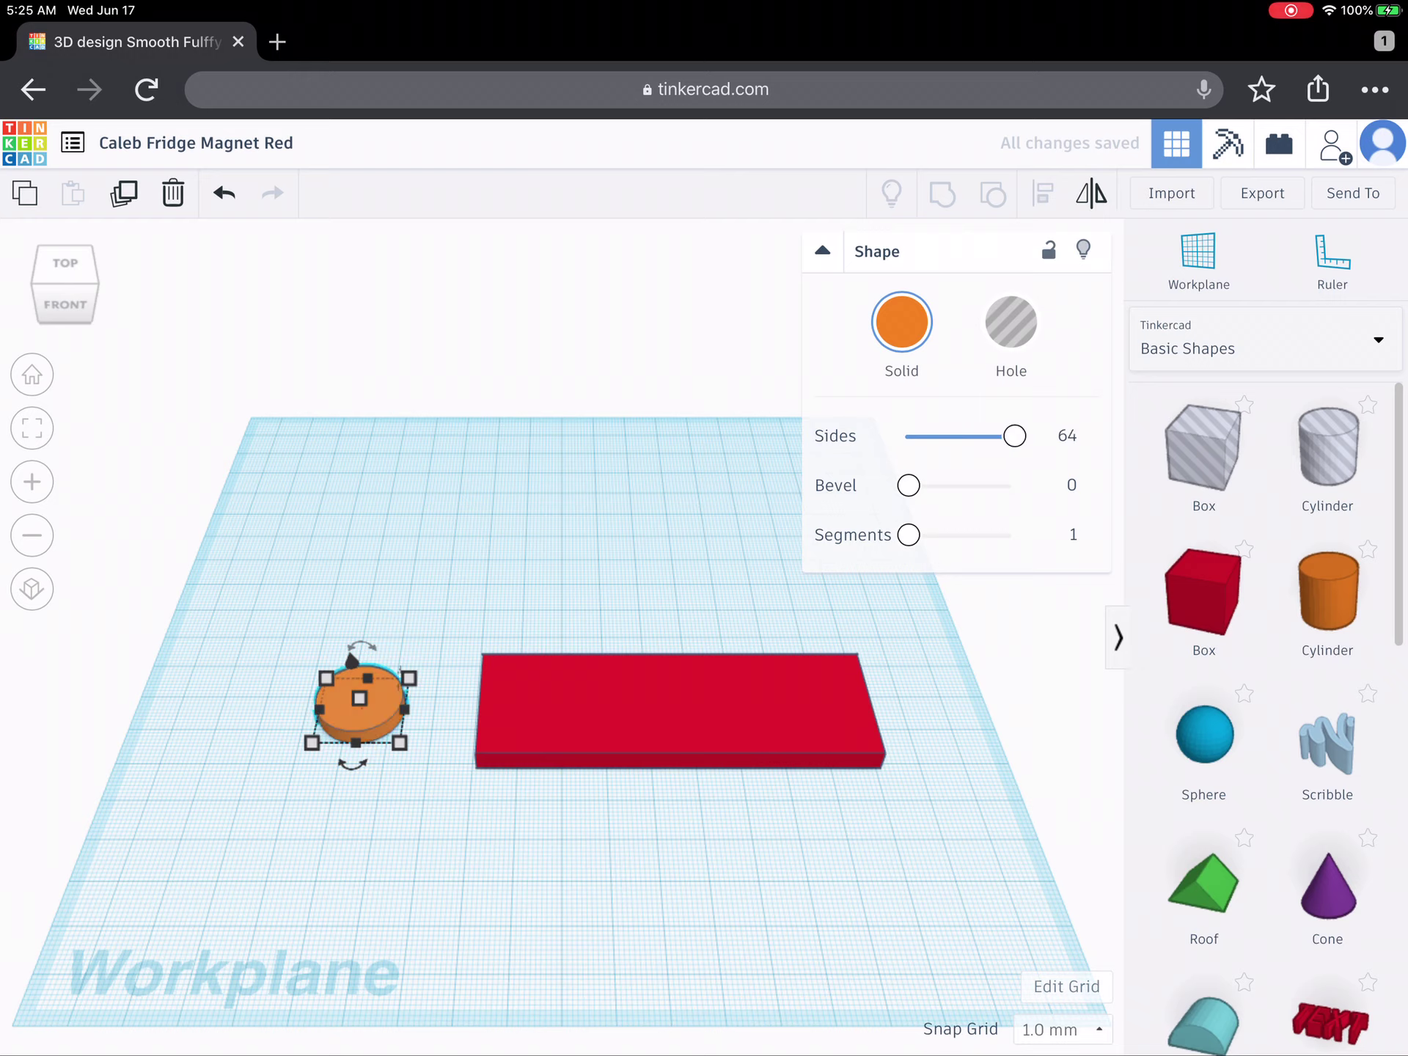
pyautogui.click(1010, 322)
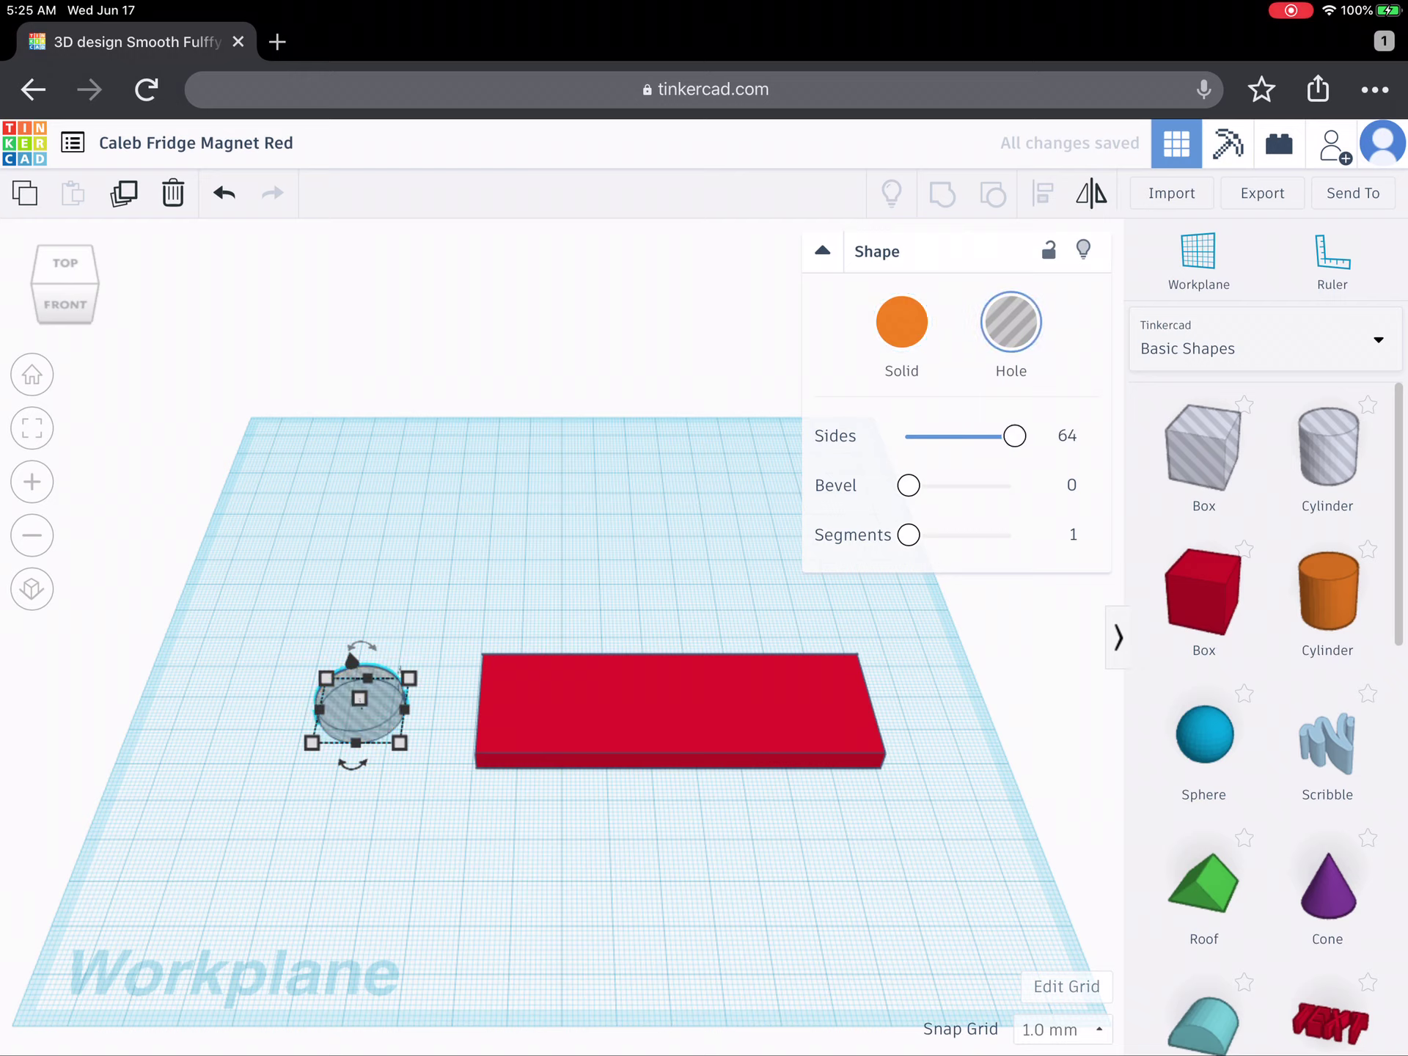
pyautogui.click(617, 858)
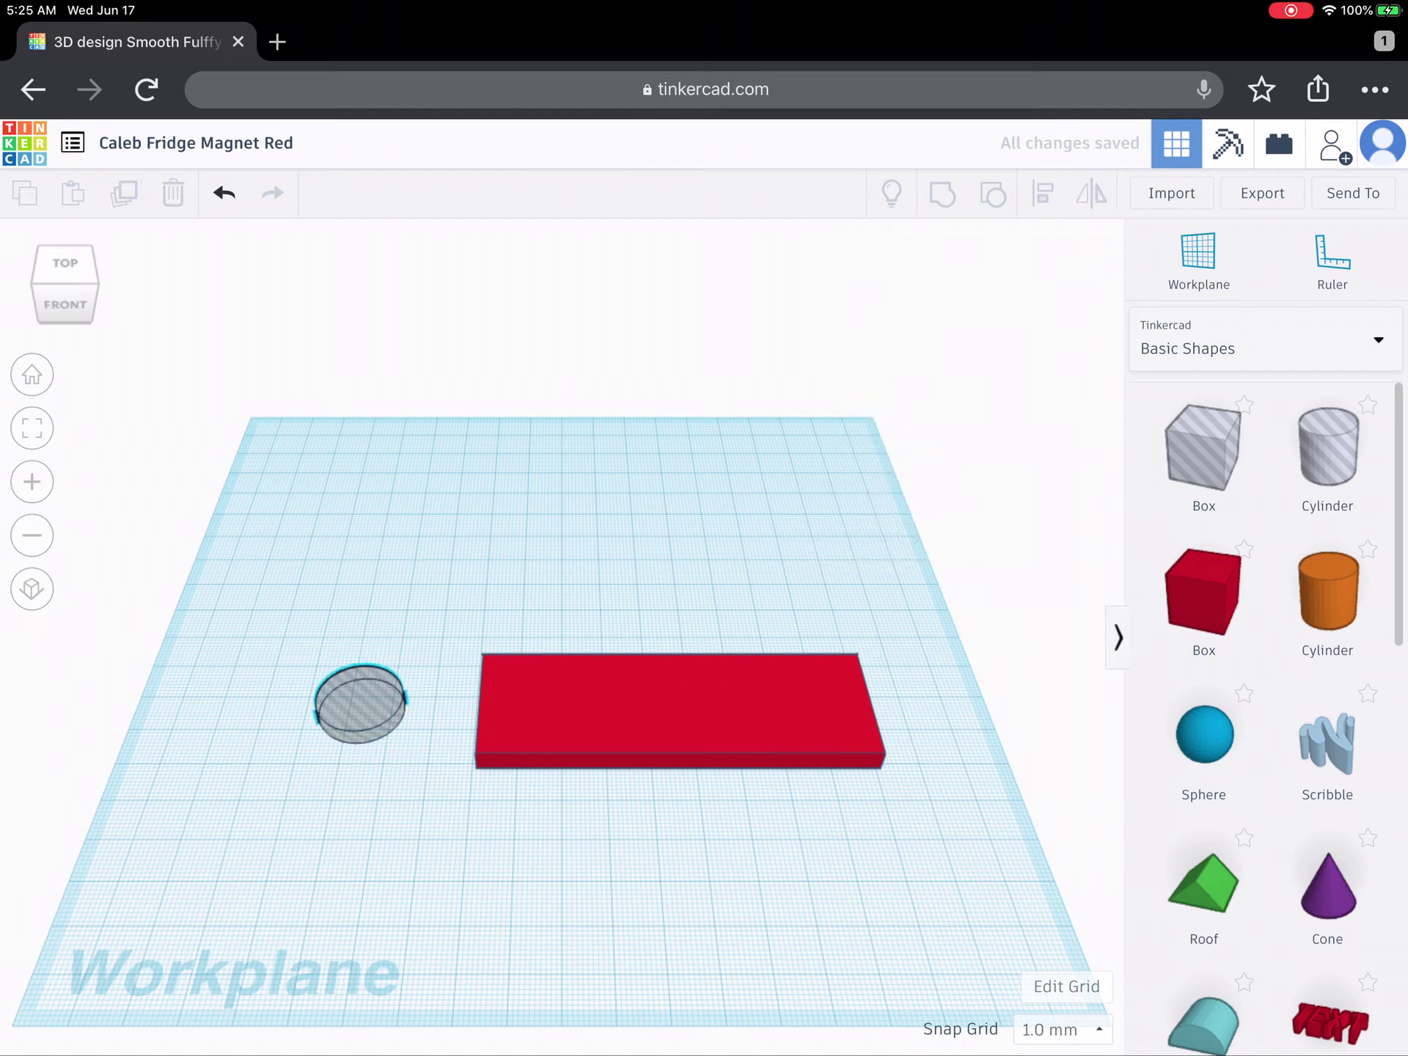
pyautogui.click(359, 703)
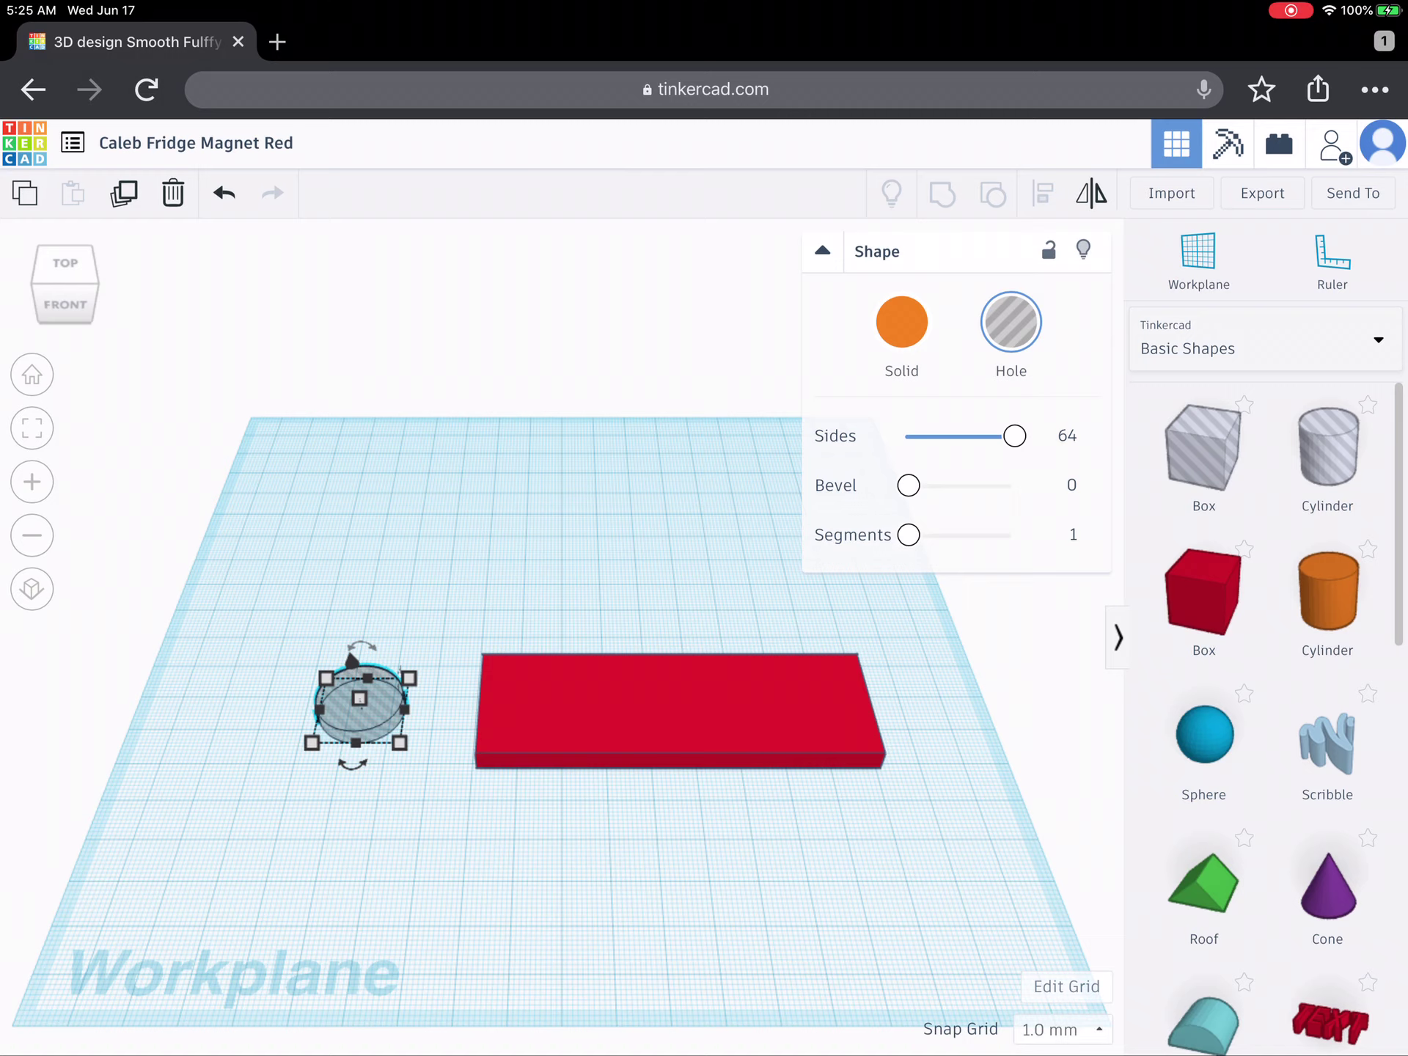
# - Duplicate the hole cylinder and move the right copy into the plate's right end
pyautogui.moveTo(360, 704)
pyautogui.mouseDown()
pyautogui.moveTo(567, 710)
pyautogui.moveTo(396, 714)
pyautogui.mouseUp()
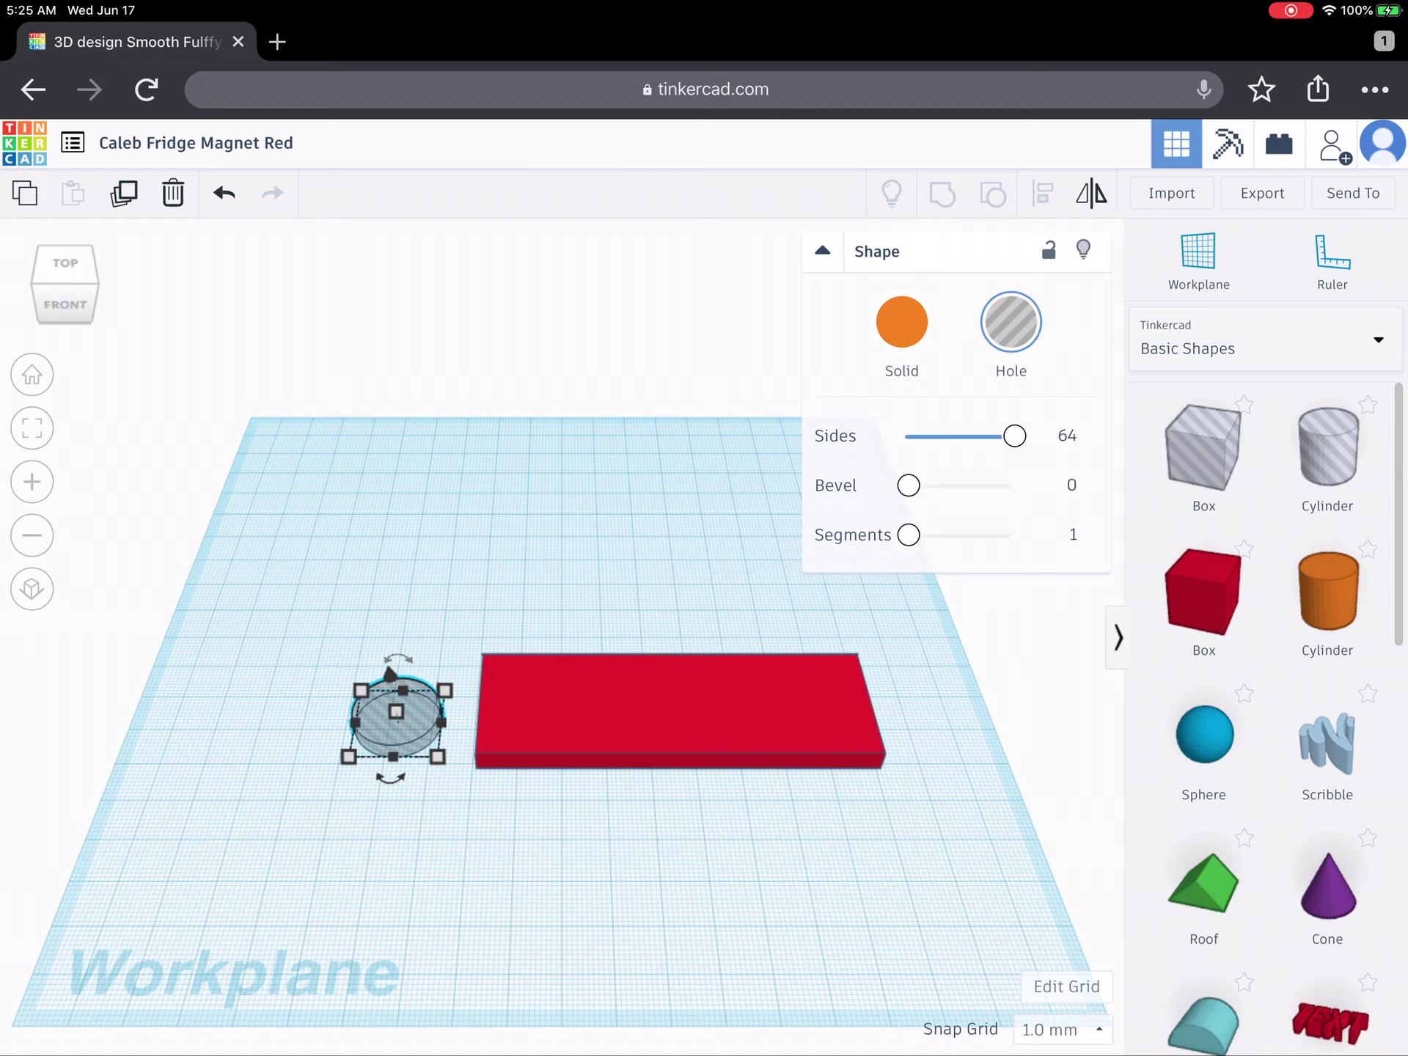
pyautogui.moveTo(396, 721)
pyautogui.mouseDown()
pyautogui.moveTo(381, 706)
pyautogui.moveTo(407, 682)
pyautogui.moveTo(395, 699)
pyautogui.mouseUp()
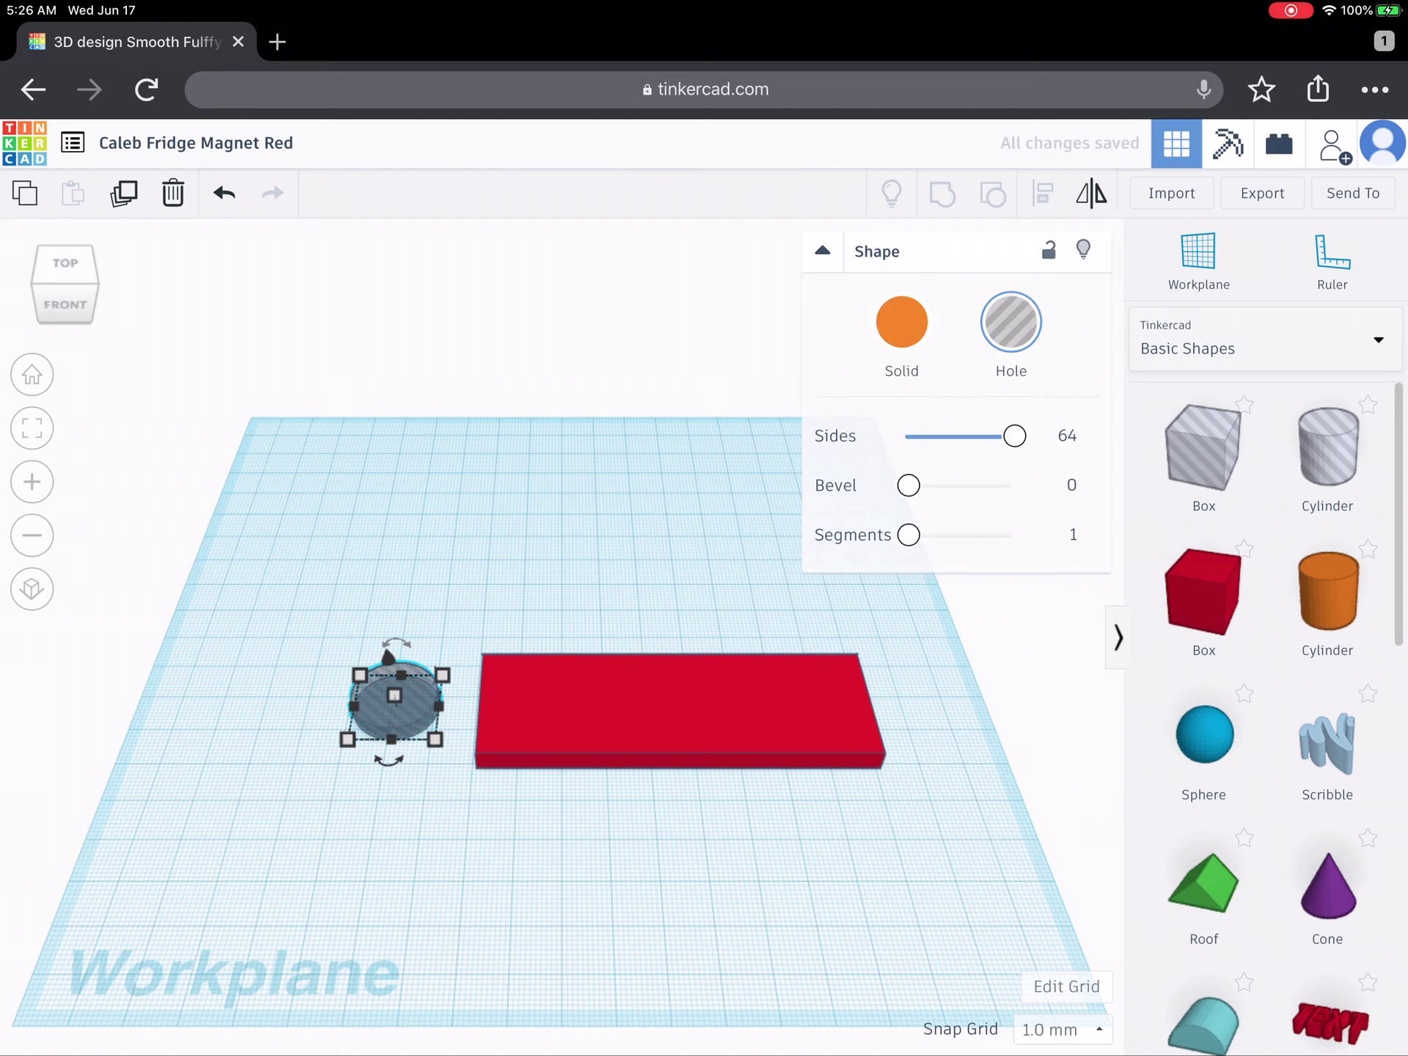
pyautogui.moveTo(394, 705)
pyautogui.mouseDown()
pyautogui.moveTo(399, 671)
pyautogui.moveTo(312, 647)
pyautogui.moveTo(291, 695)
pyautogui.mouseUp()
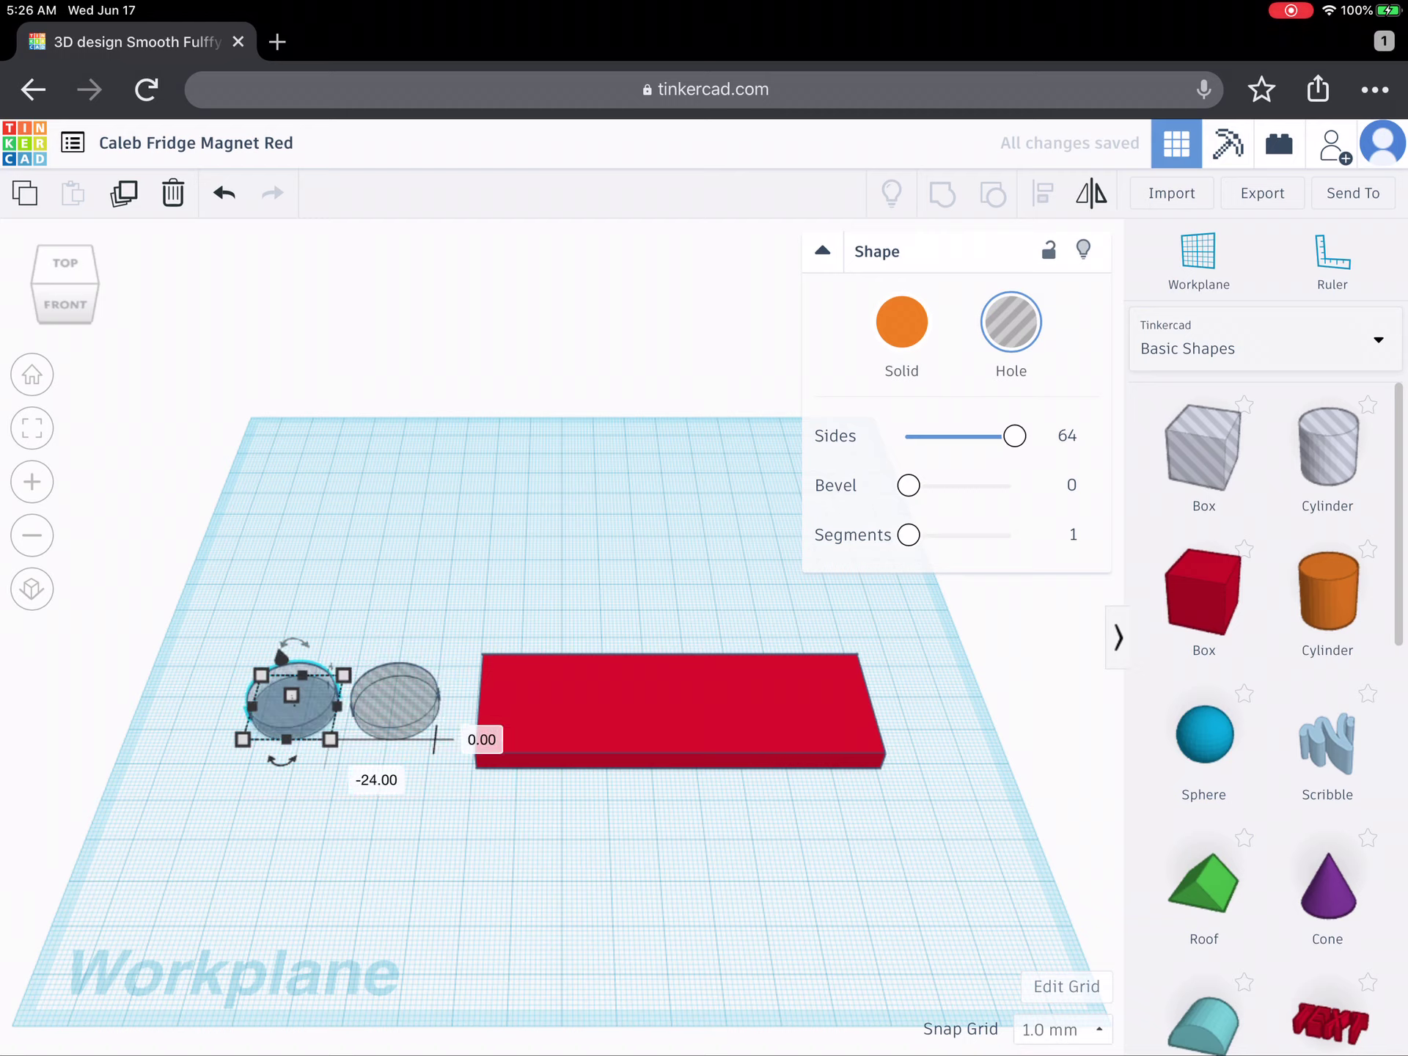
pyautogui.press('Escape')
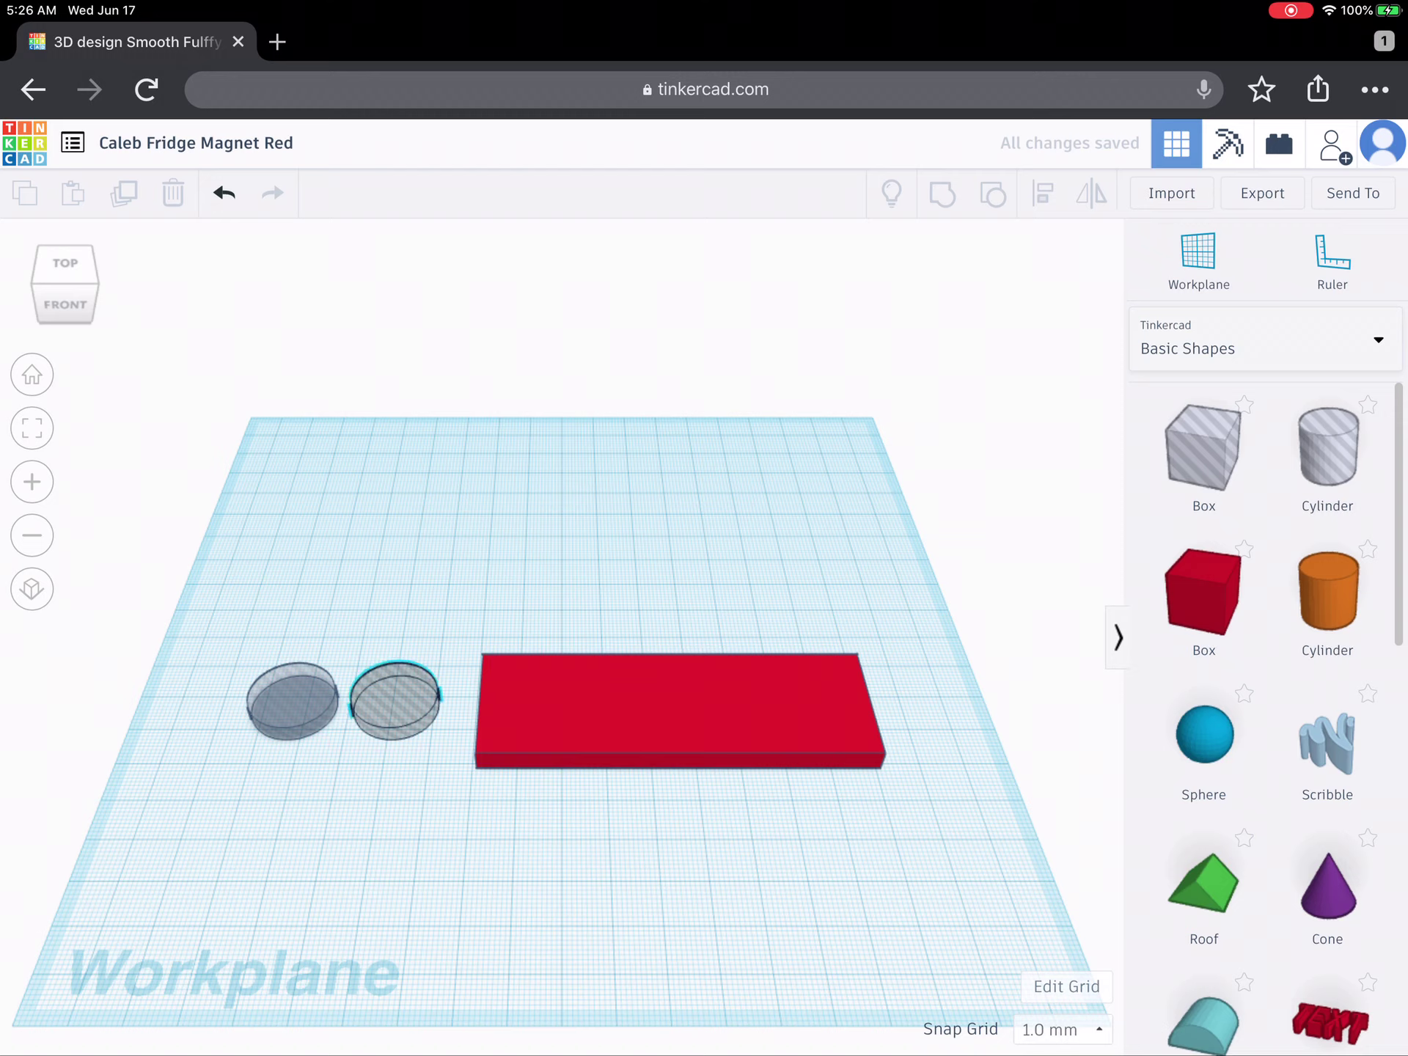
pyautogui.click(394, 702)
pyautogui.moveTo(394, 705); pyautogui.dragTo(813, 703)
# - Move the left hole near the plate's left end and view the plate from underneath
pyautogui.moveTo(291, 698); pyautogui.dragTo(545, 707)
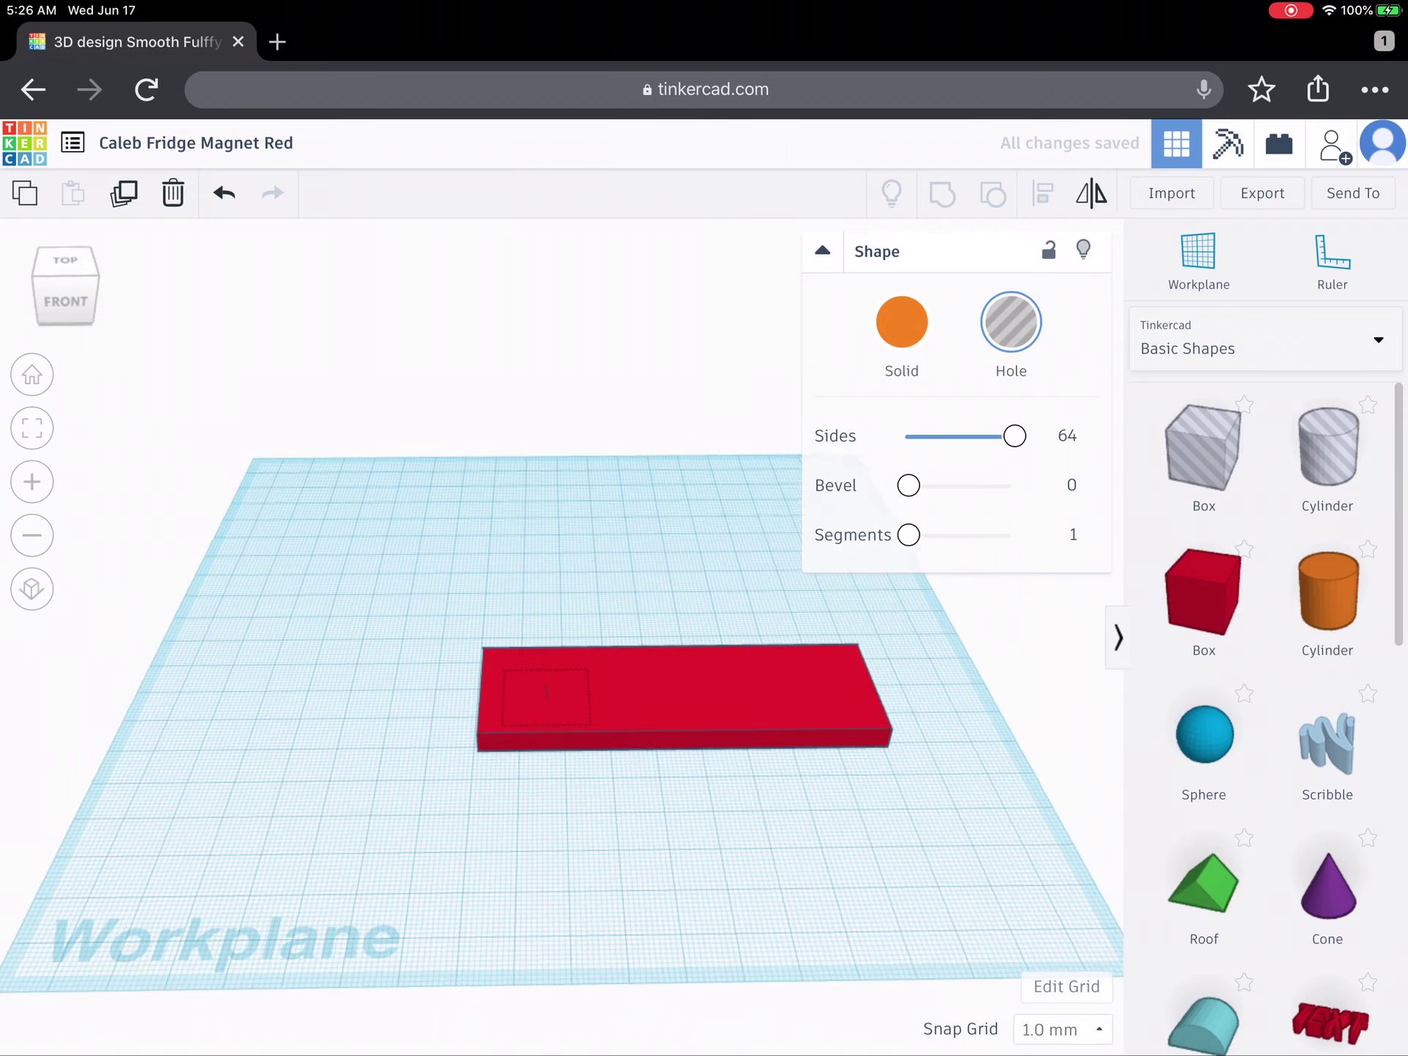
pyautogui.moveTo(659, 880); pyautogui.dragTo(659, 496)
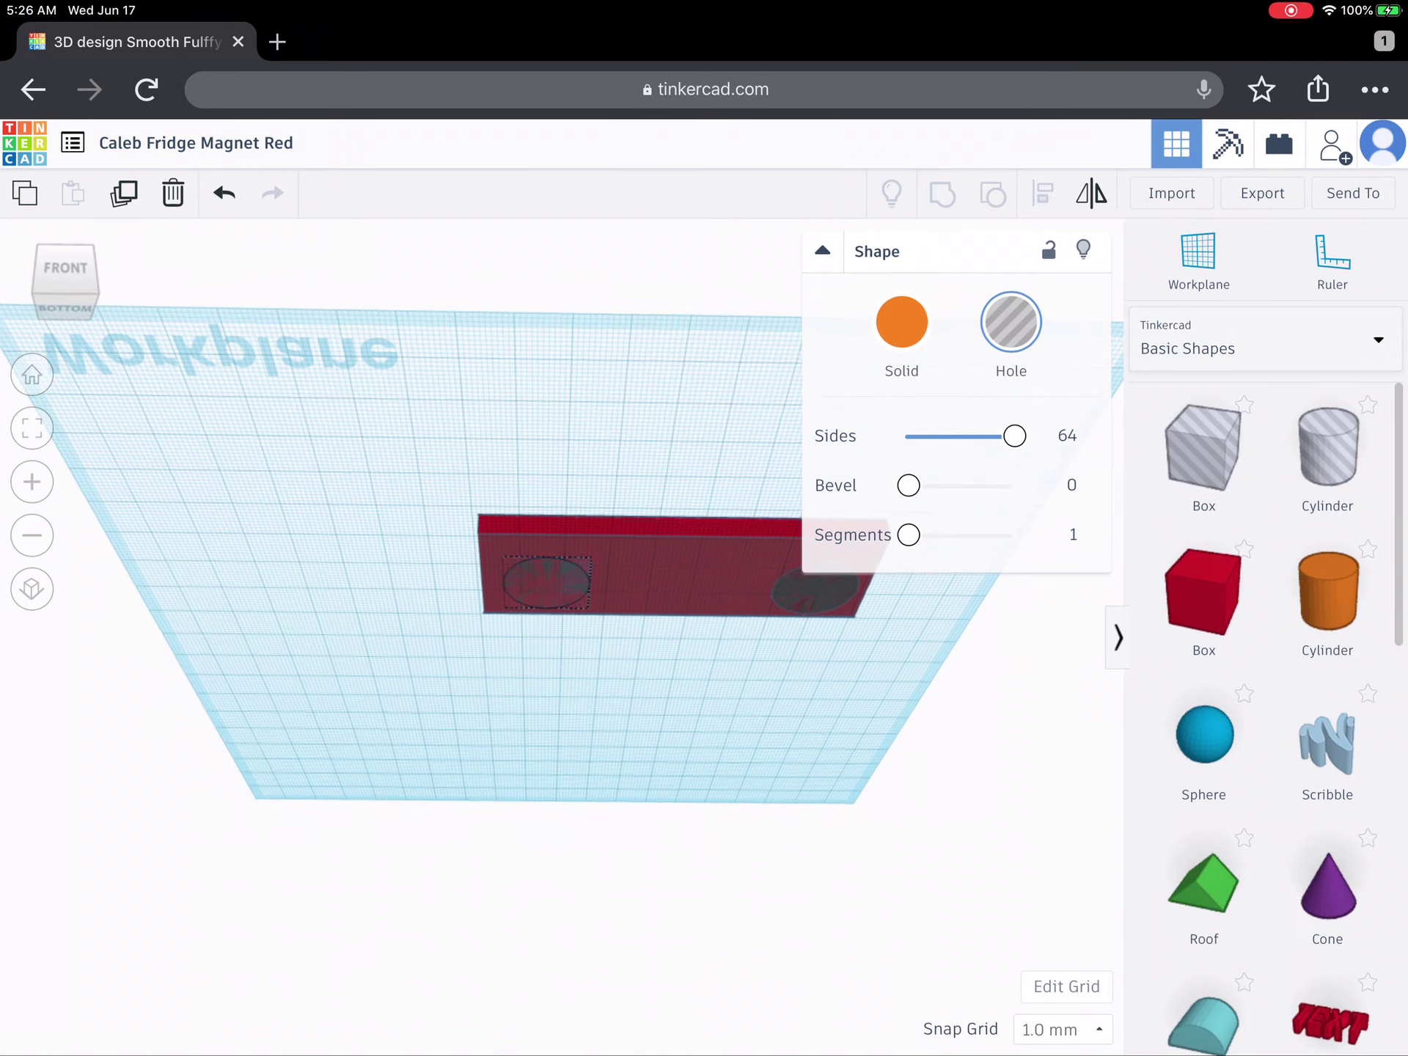
pyautogui.moveTo(549, 495)
pyautogui.mouseDown()
pyautogui.moveTo(550, 859)
pyautogui.moveTo(549, 528)
pyautogui.mouseUp()
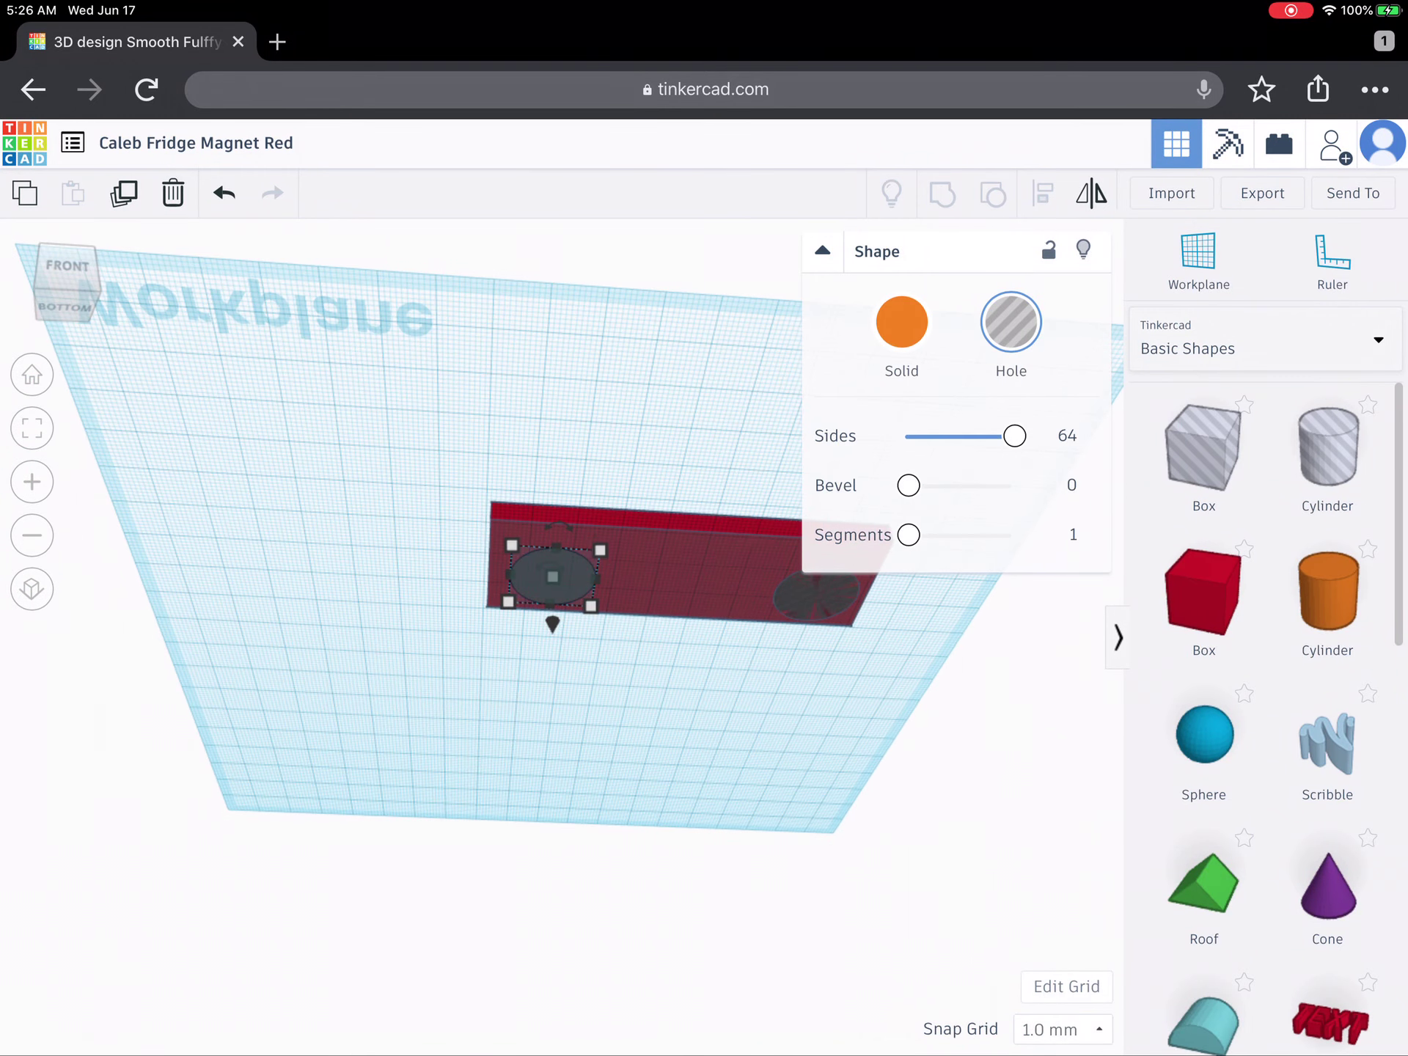
# - Center both holes across the plate's width using Align, then deselect
pyautogui.keyDown('shift'); pyautogui.click(704, 573); pyautogui.keyUp('shift')
pyautogui.keyDown('shift'); pyautogui.click(815, 594); pyautogui.keyUp('shift')
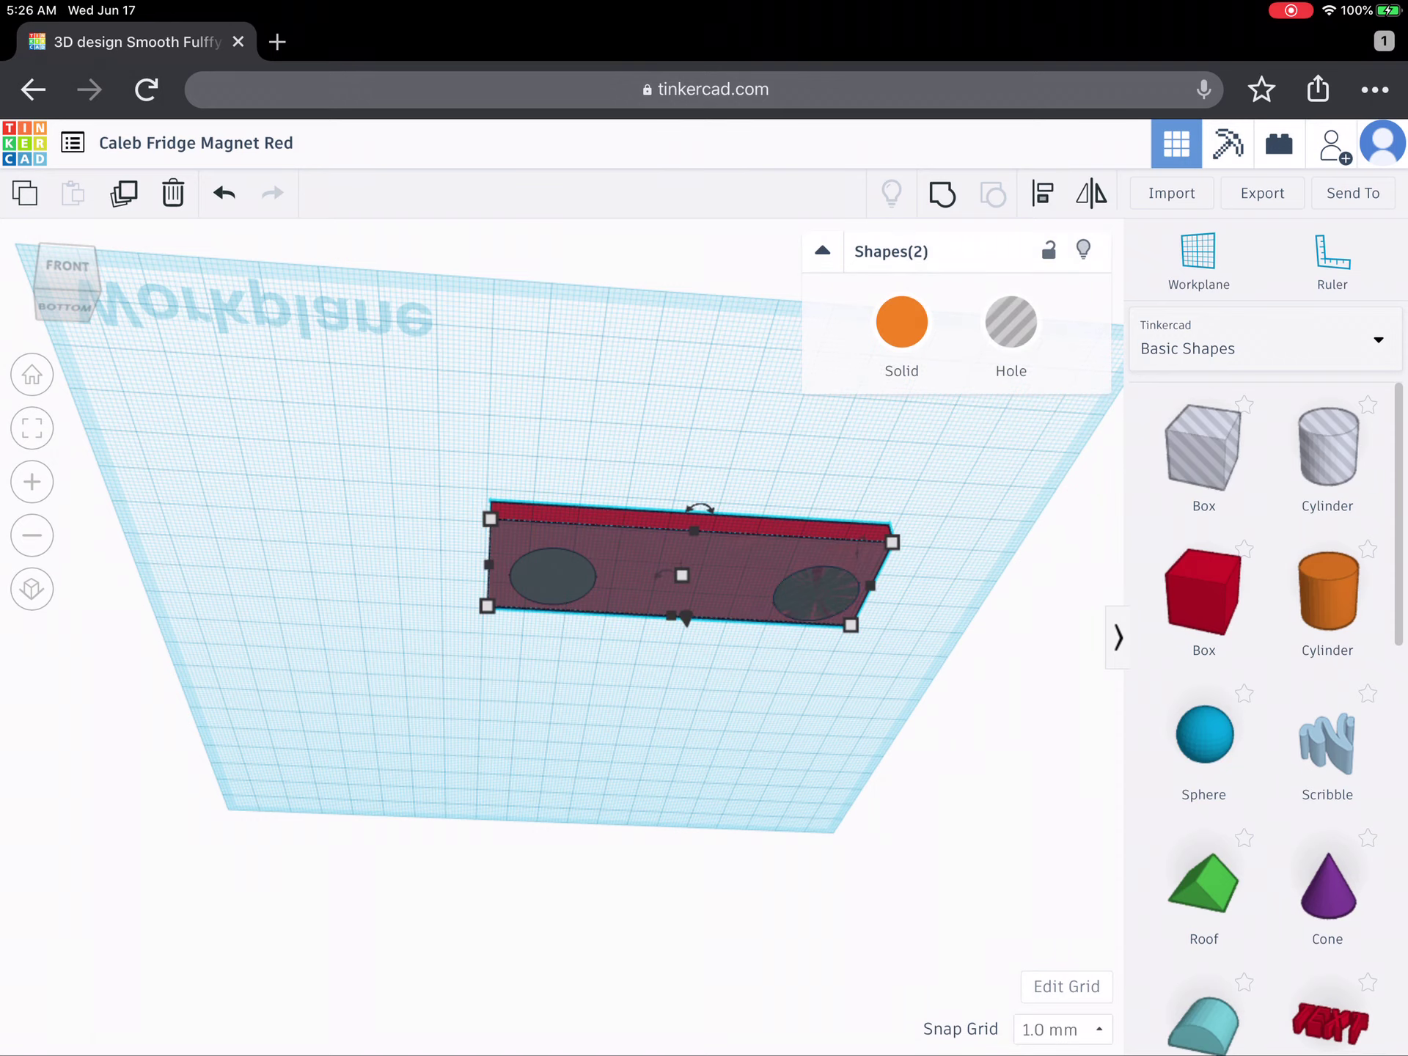
pyautogui.press('l')
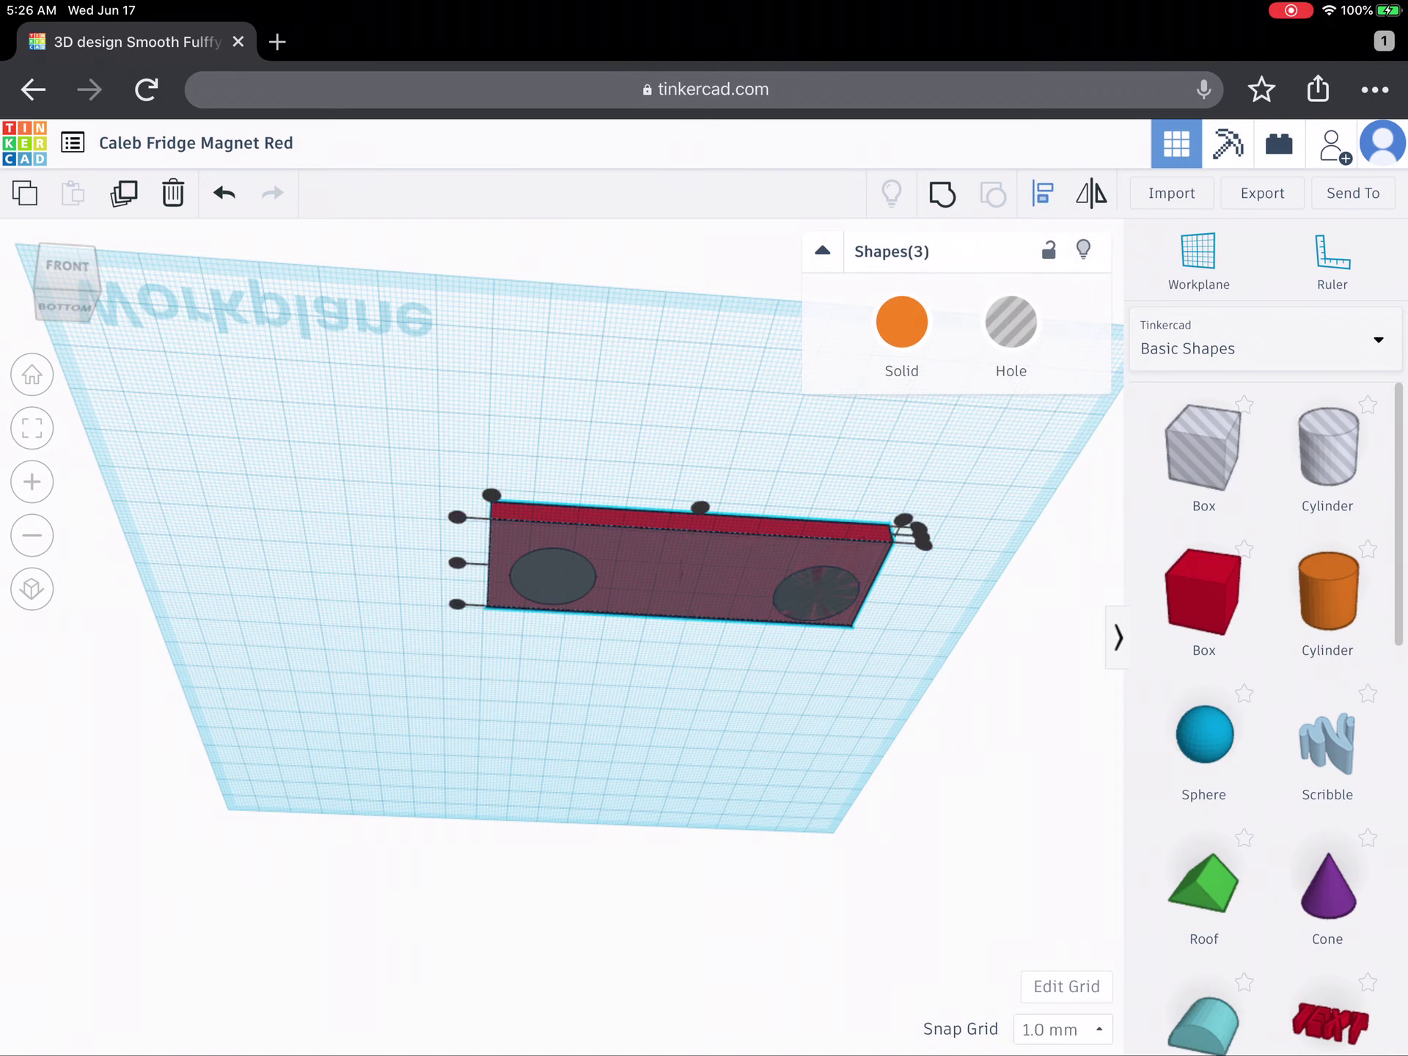
pyautogui.click(457, 562)
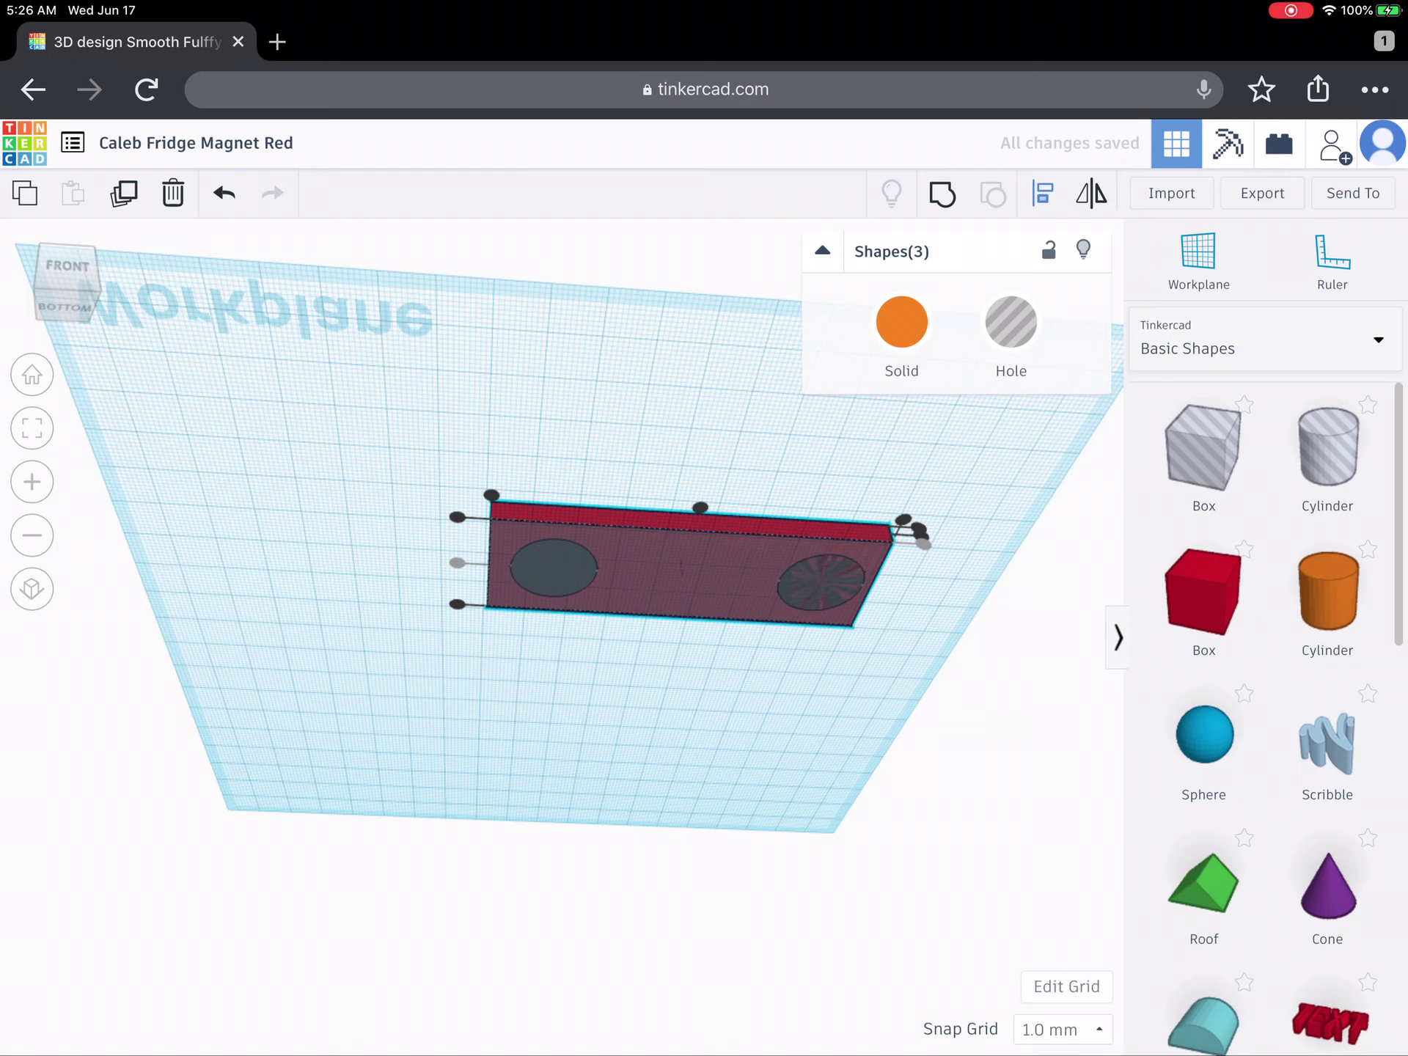
pyautogui.press('Escape')
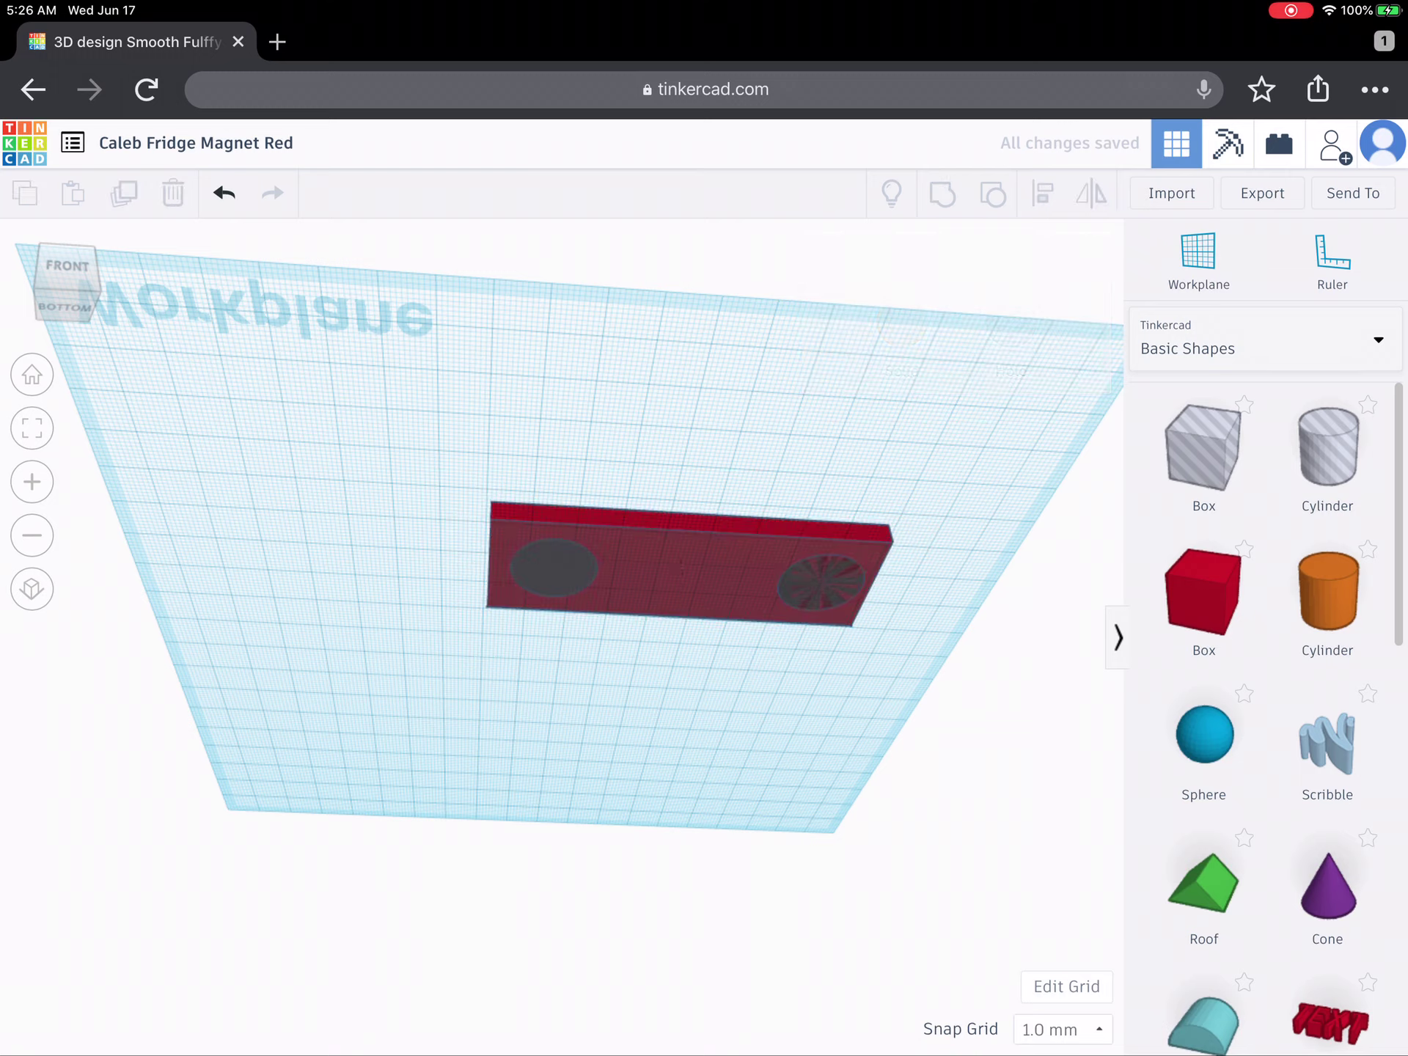
# - Try widening the right hole from 20 to 22, then undo the resize
pyautogui.click(823, 584)
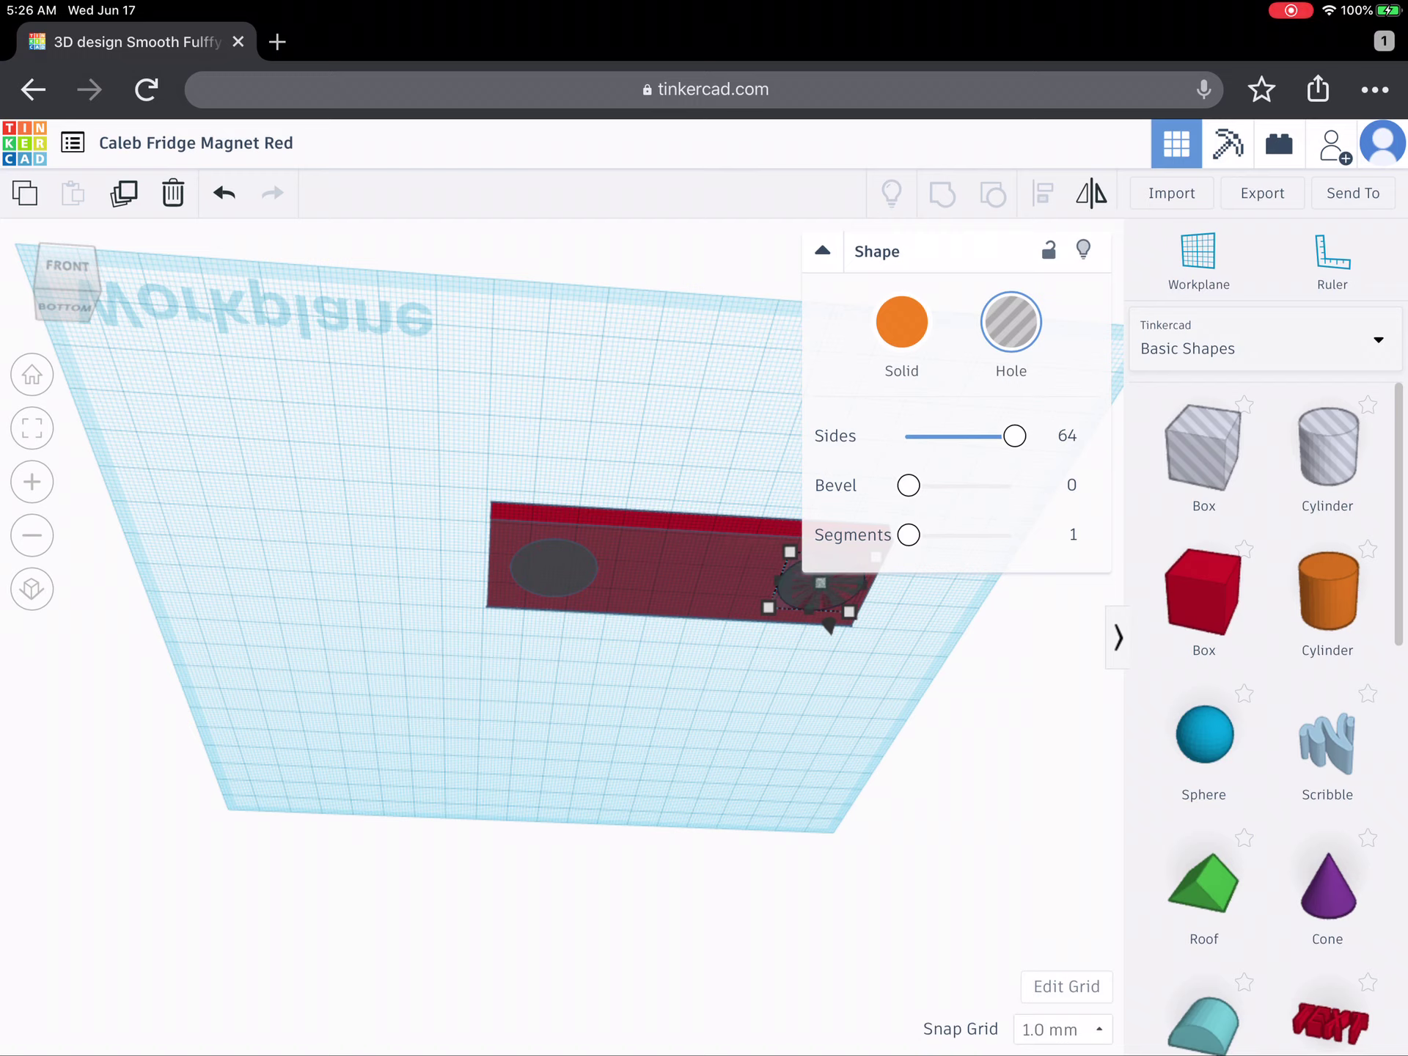
pyautogui.click(778, 579)
pyautogui.moveTo(777, 580); pyautogui.dragTo(768, 580)
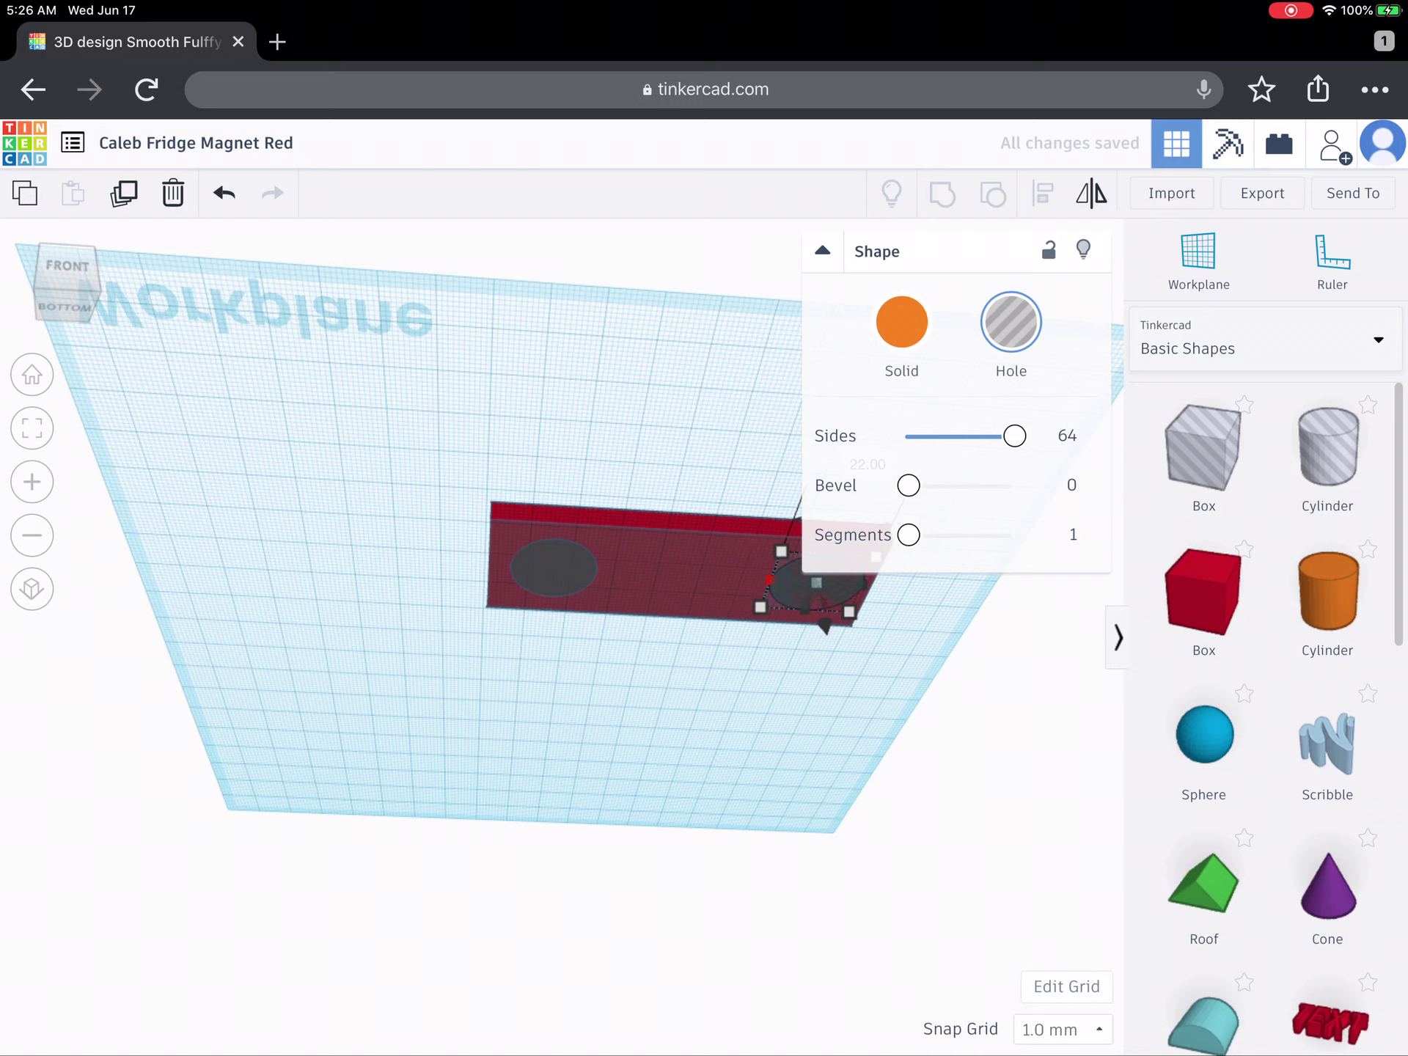
pyautogui.hotkey('ctrl', 'z')
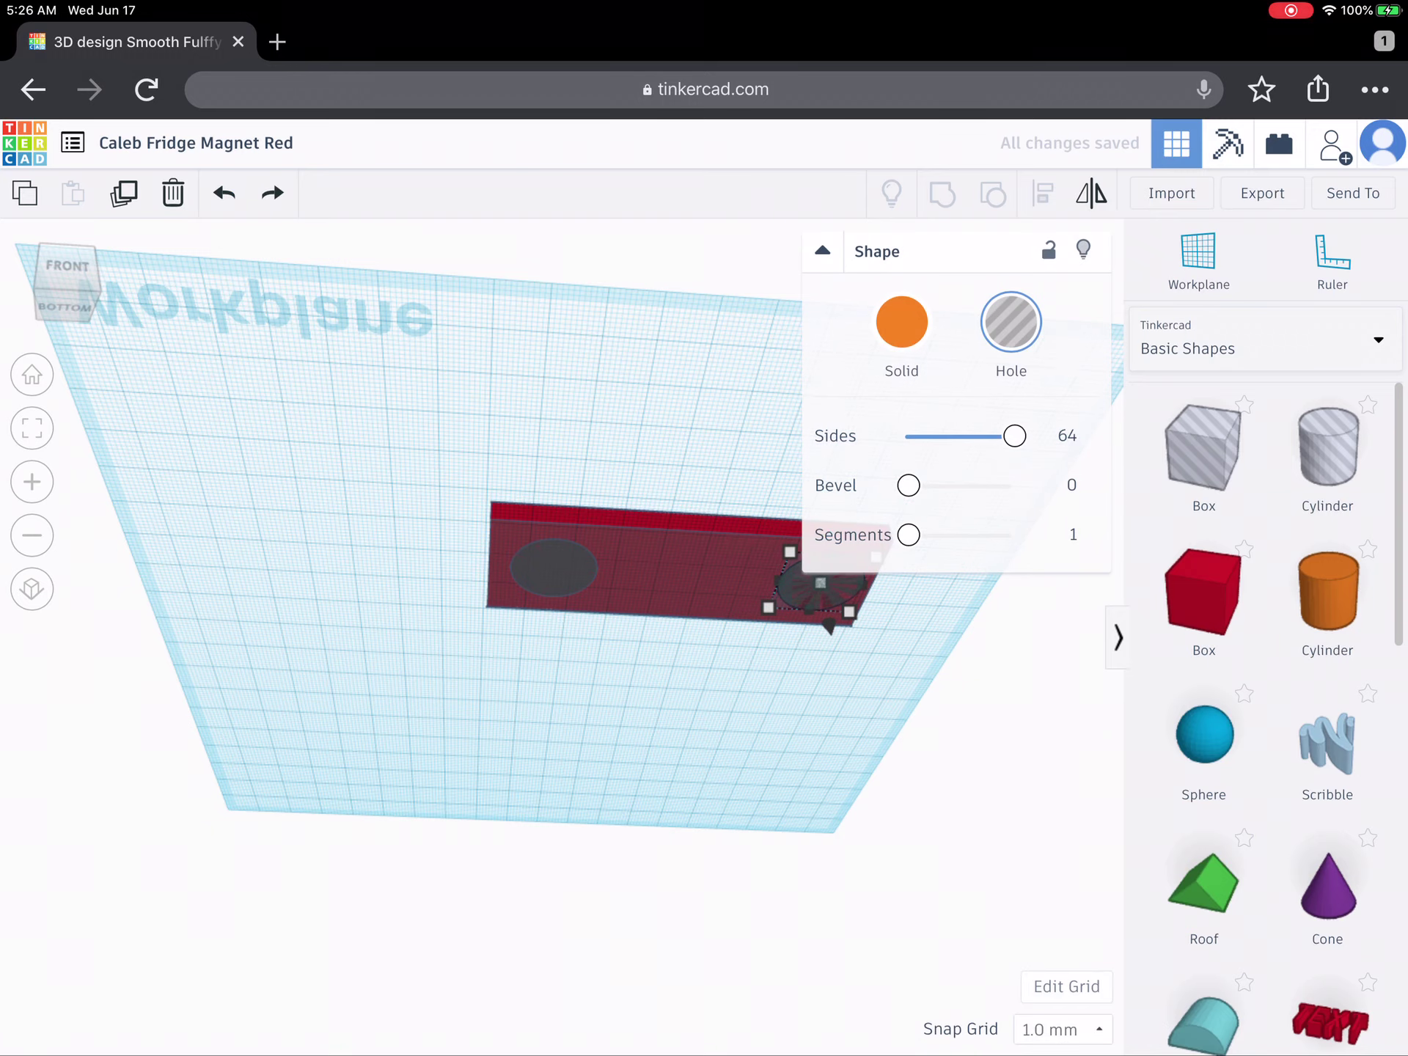
pyautogui.click(810, 610)
pyautogui.press('Escape')
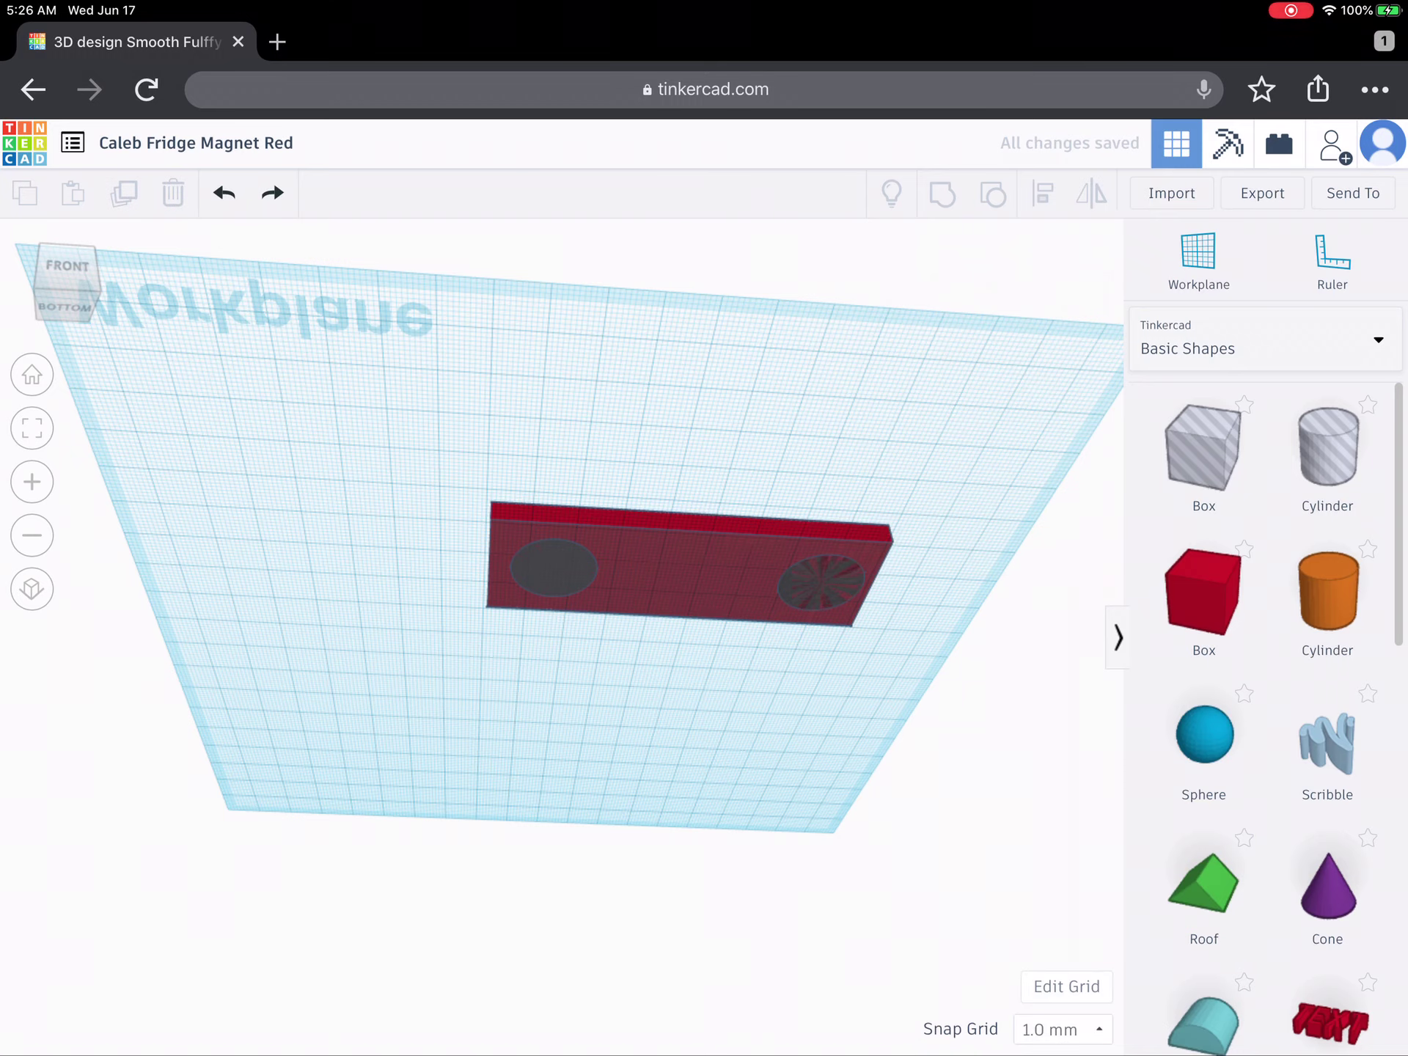
# - Nudge the right hole along the plate into its final spot
pyautogui.moveTo(822, 582); pyautogui.dragTo(790, 585)
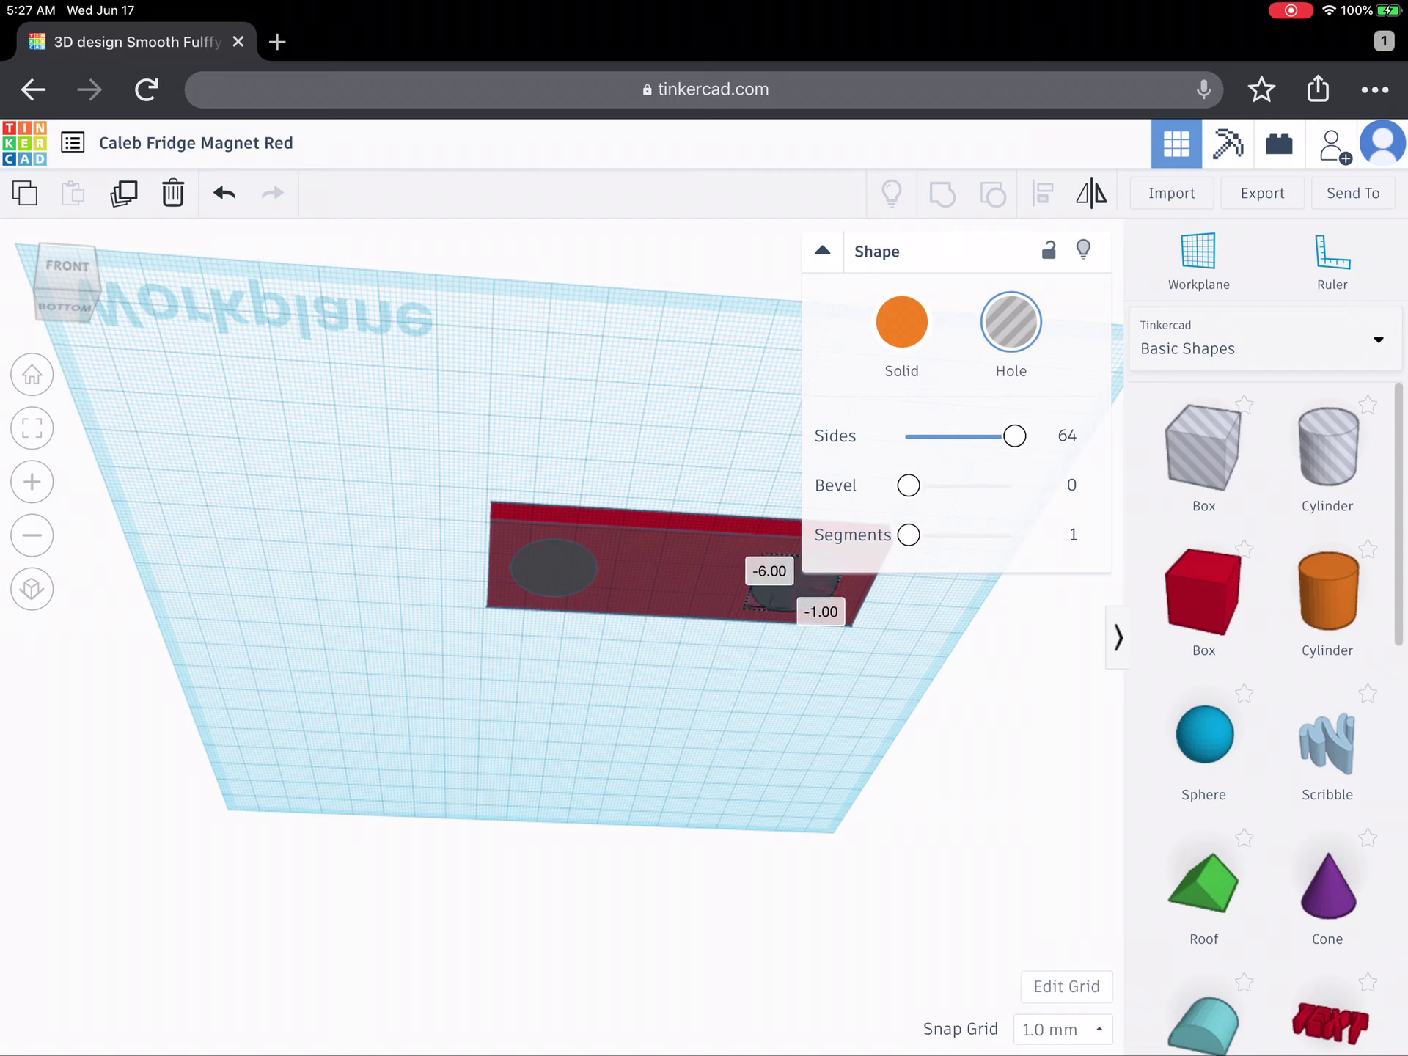
pyautogui.moveTo(790, 585); pyautogui.dragTo(800, 591)
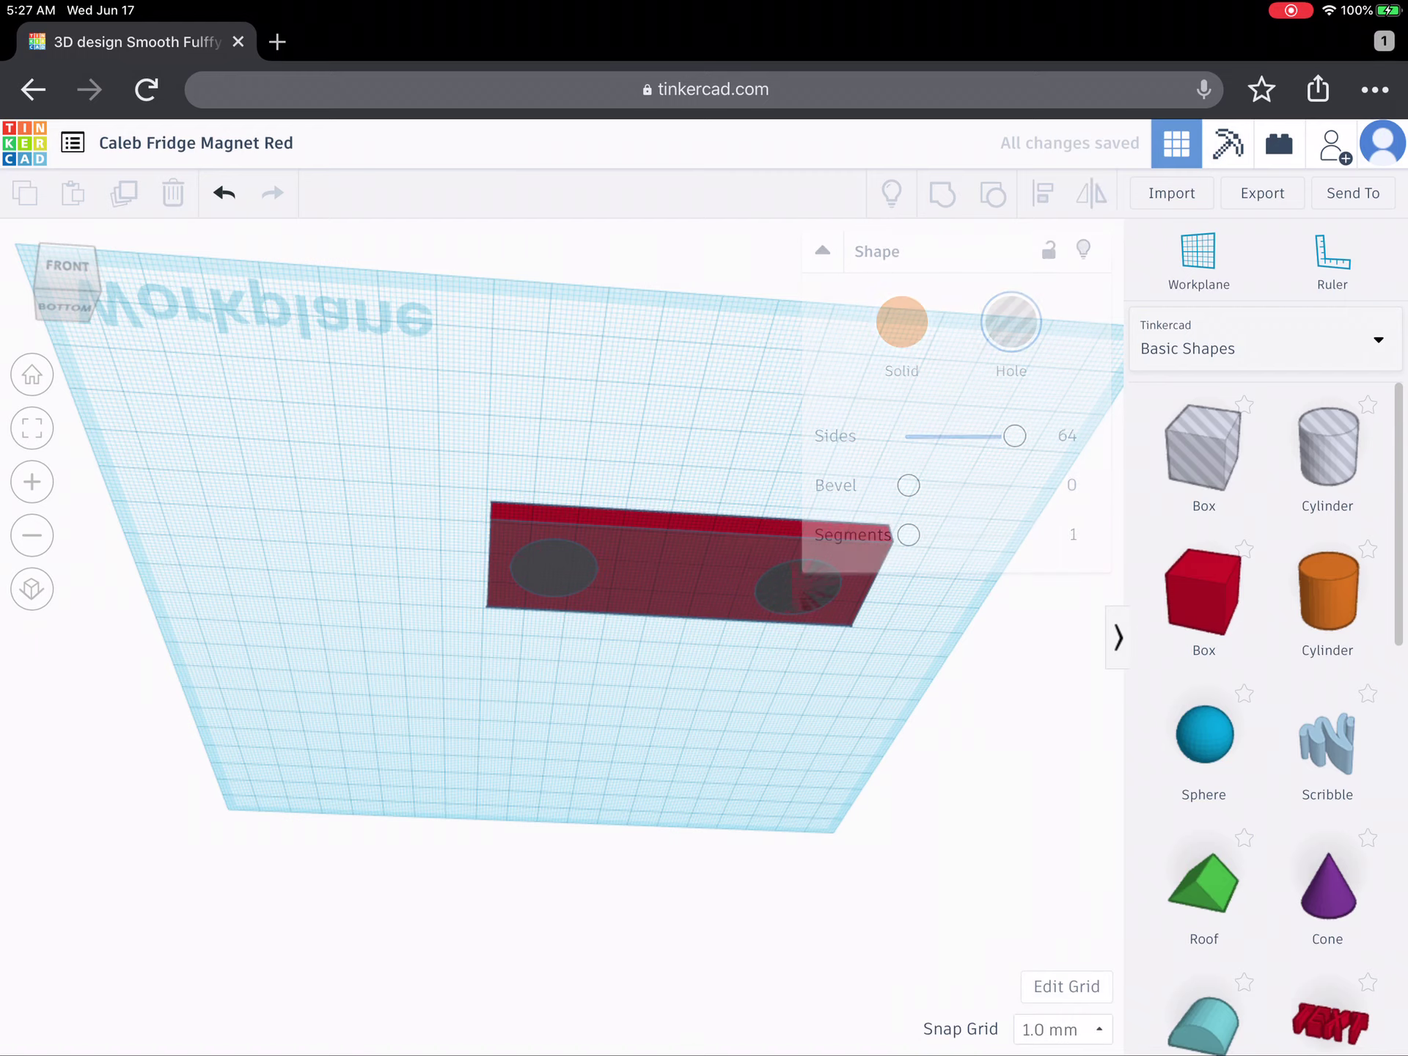
pyautogui.moveTo(550, 681); pyautogui.dragTo(550, 517, button='right')
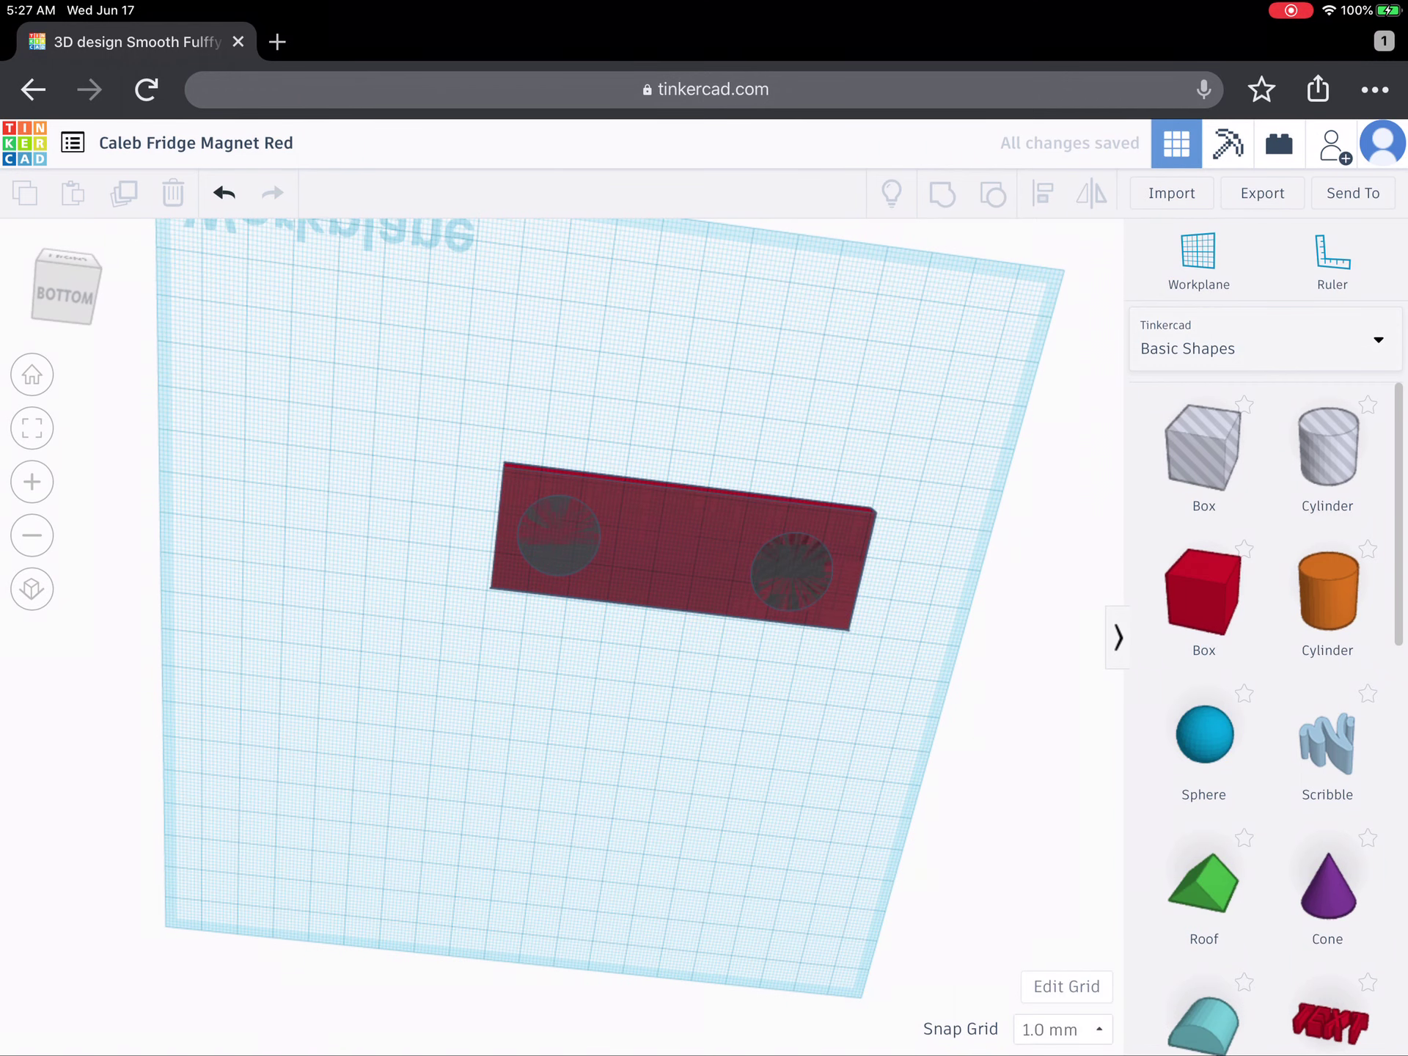
# - Middle-align both magnet holes with the plate using Align (L), then deselect
pyautogui.click(558, 536)
pyautogui.keyDown('shift'); pyautogui.click(789, 570); pyautogui.keyUp('shift')
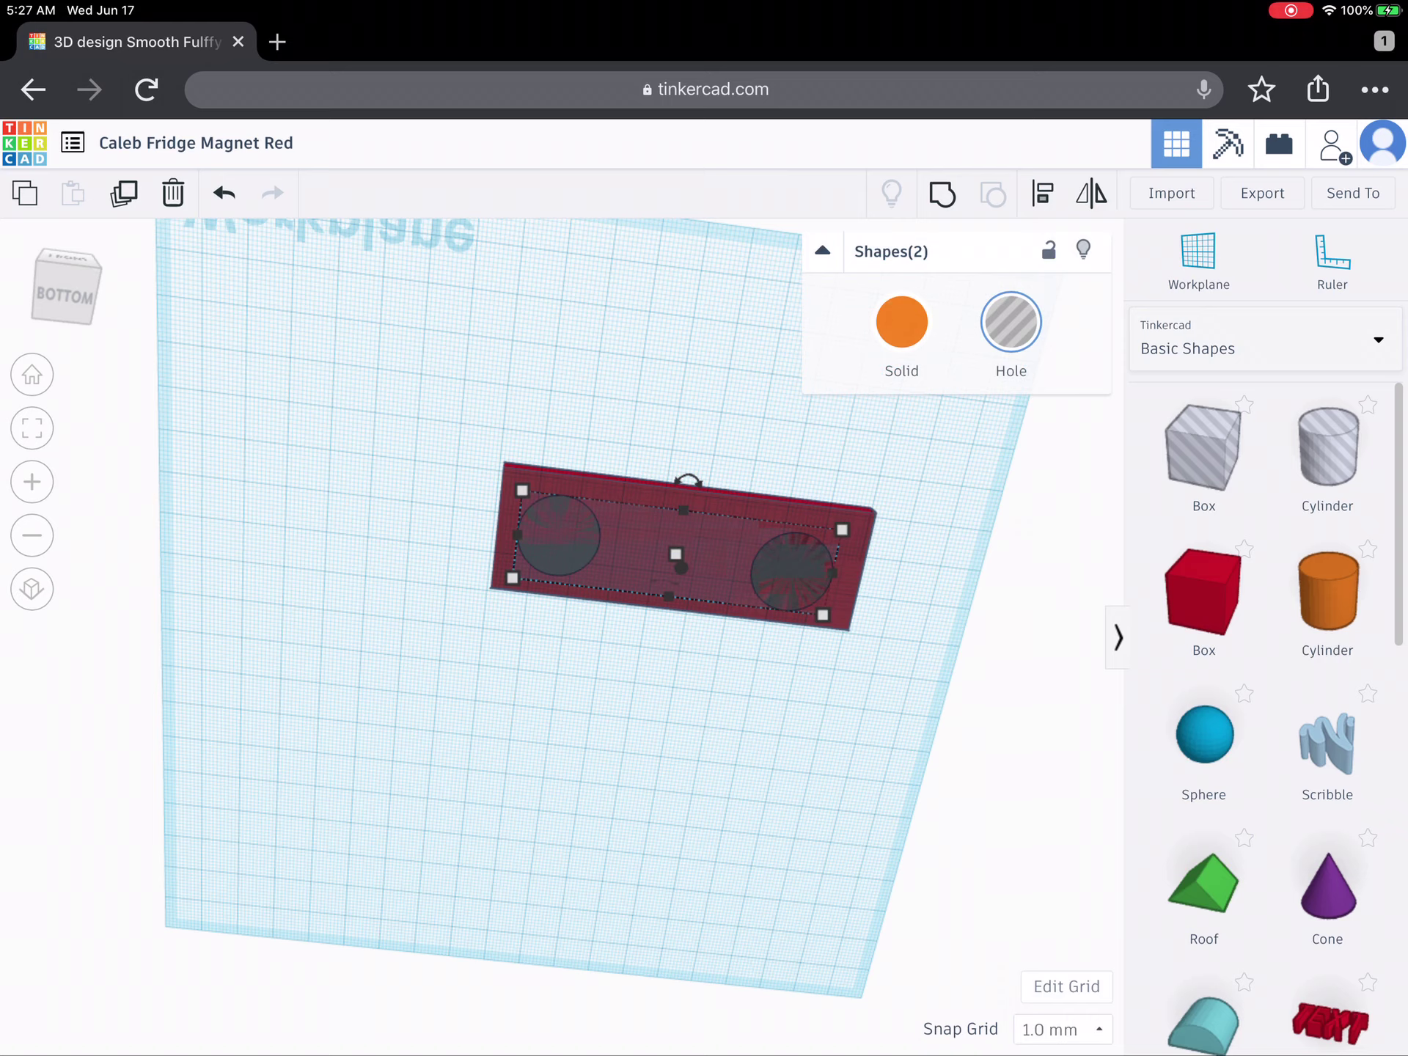
pyautogui.keyDown('shift'); pyautogui.click(641, 495); pyautogui.keyUp('shift')
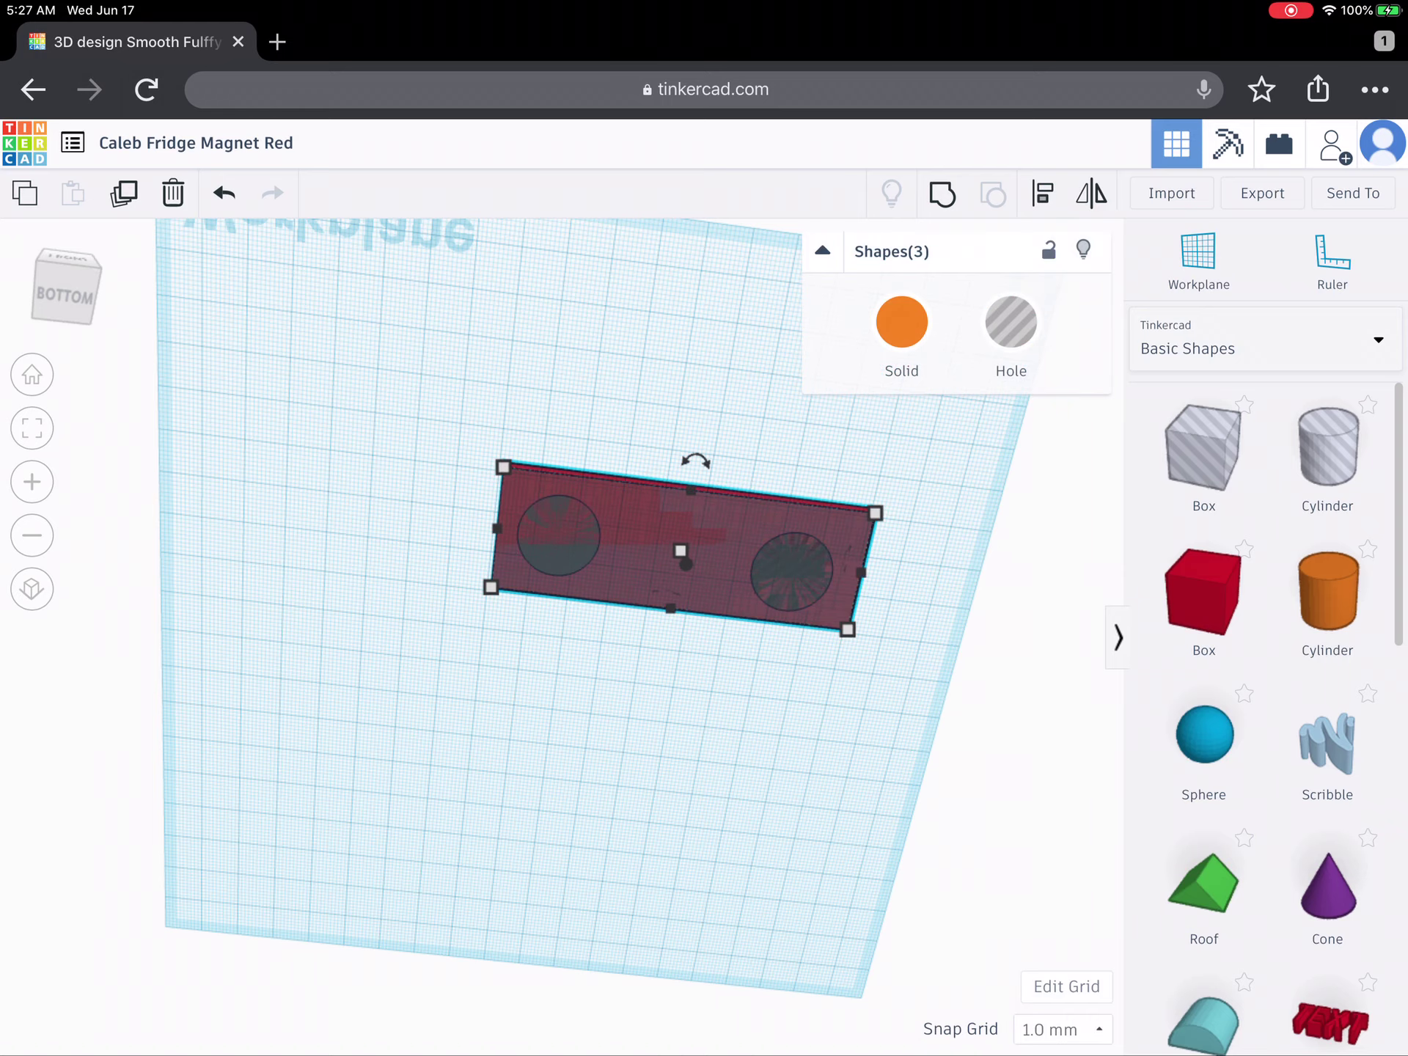
pyautogui.press('l')
pyautogui.click(467, 525)
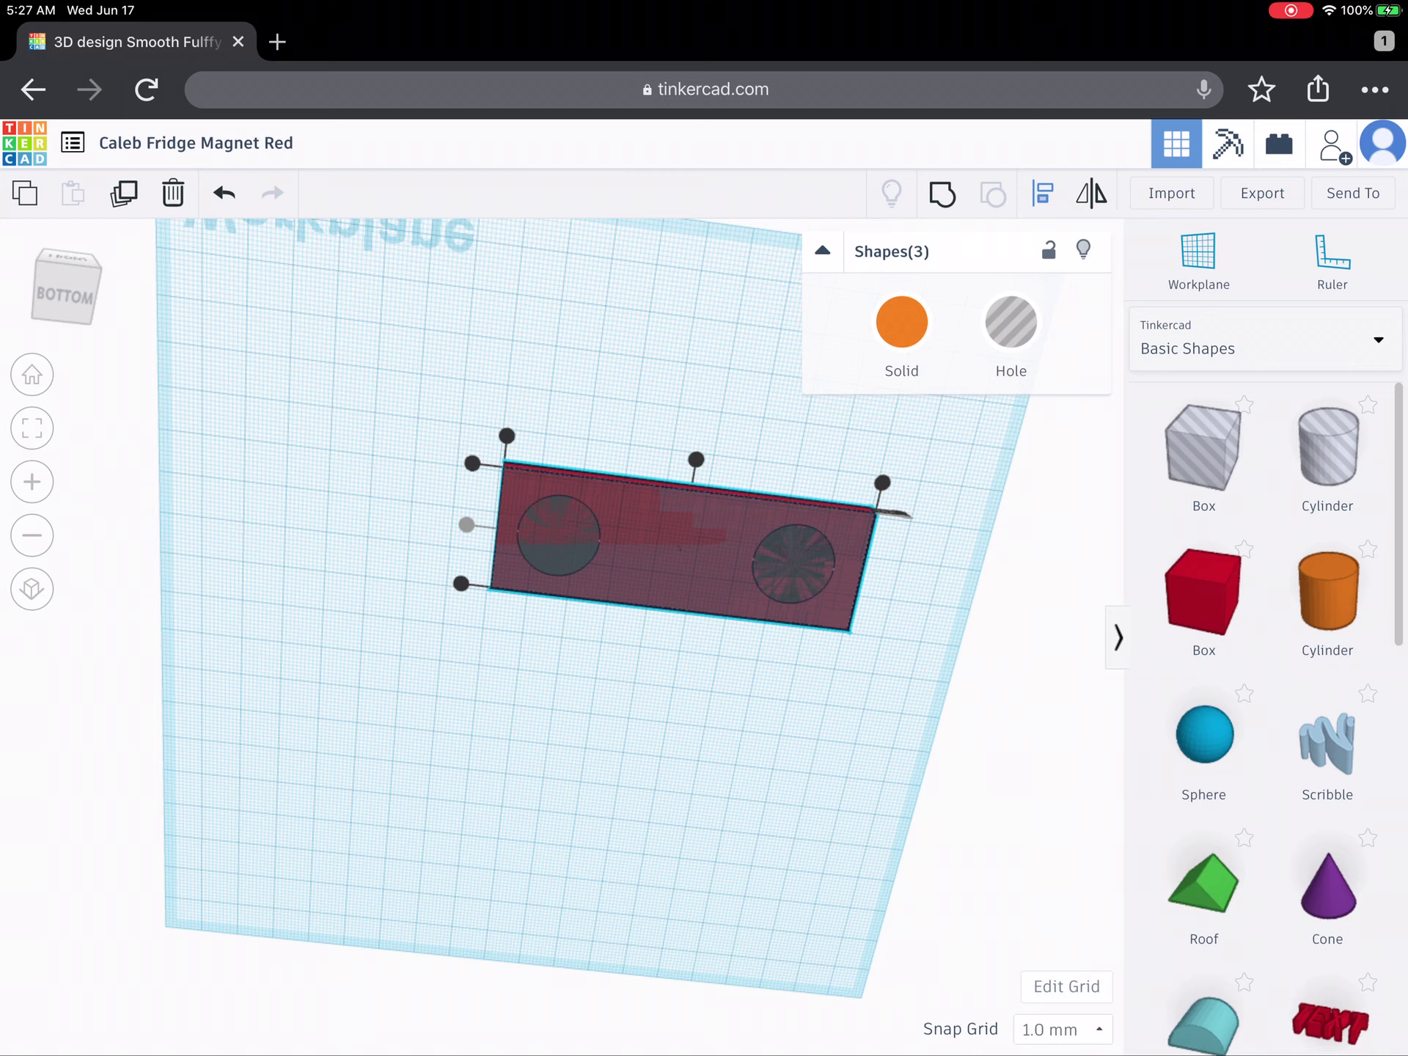
pyautogui.press('Escape')
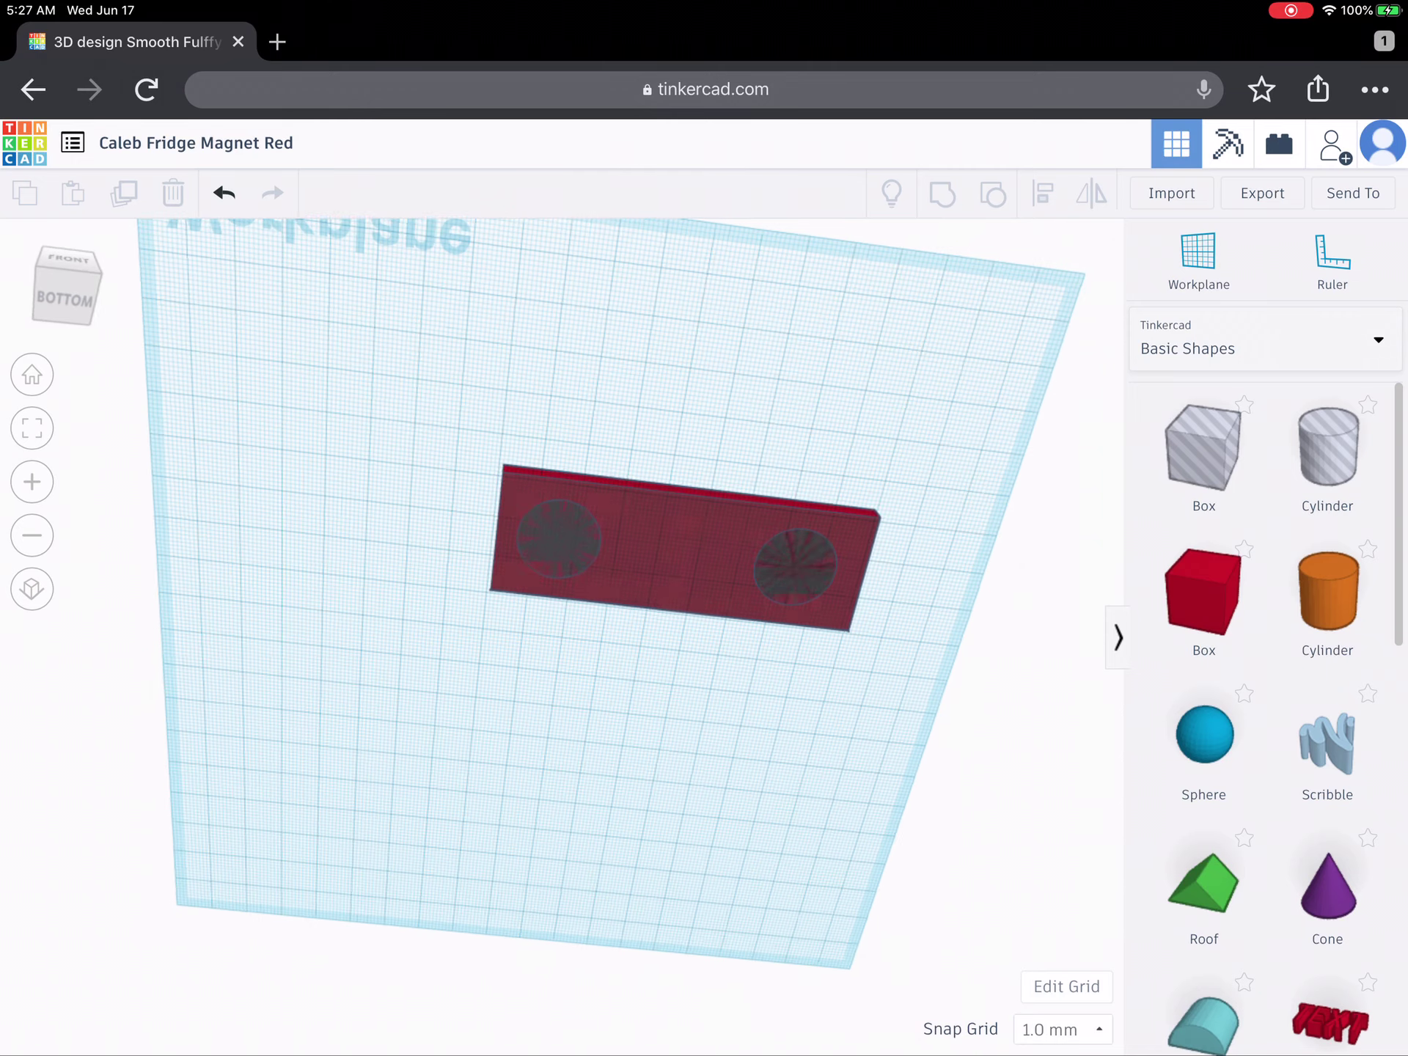
# - From a top-front view, undo the accidental plate move, deselect it, and activate Workplane
pyautogui.moveTo(660, 495); pyautogui.dragTo(660, 715, button='right')
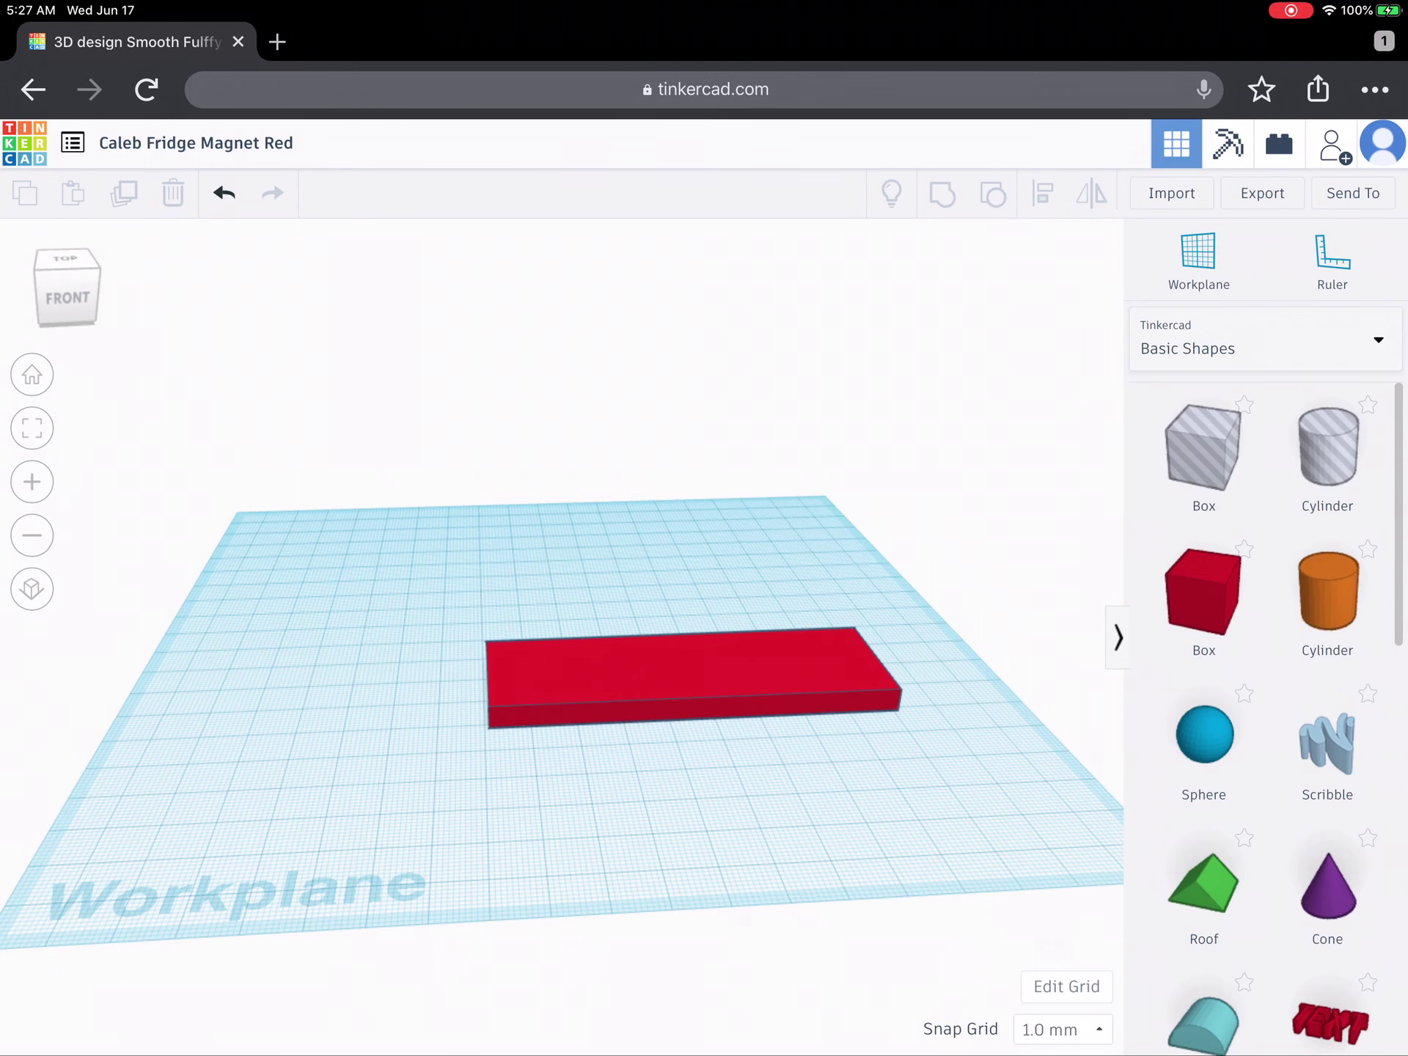
pyautogui.moveTo(693, 666); pyautogui.dragTo(692, 771)
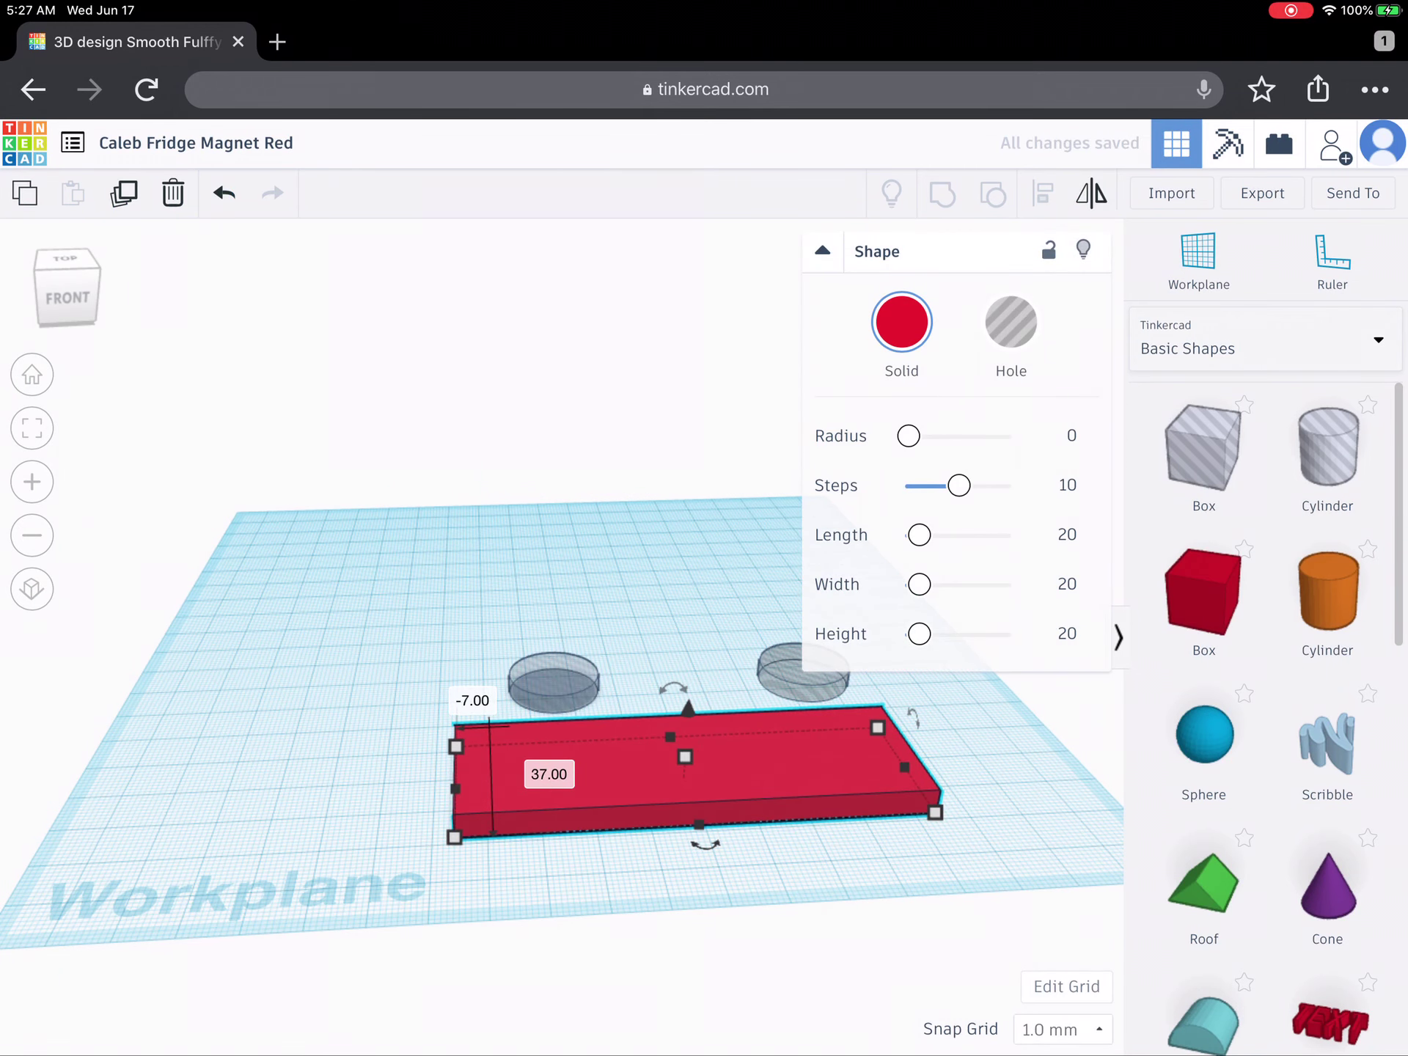
pyautogui.hotkey('ctrl', 'z')
pyautogui.moveTo(660, 550); pyautogui.dragTo(660, 770, button='right')
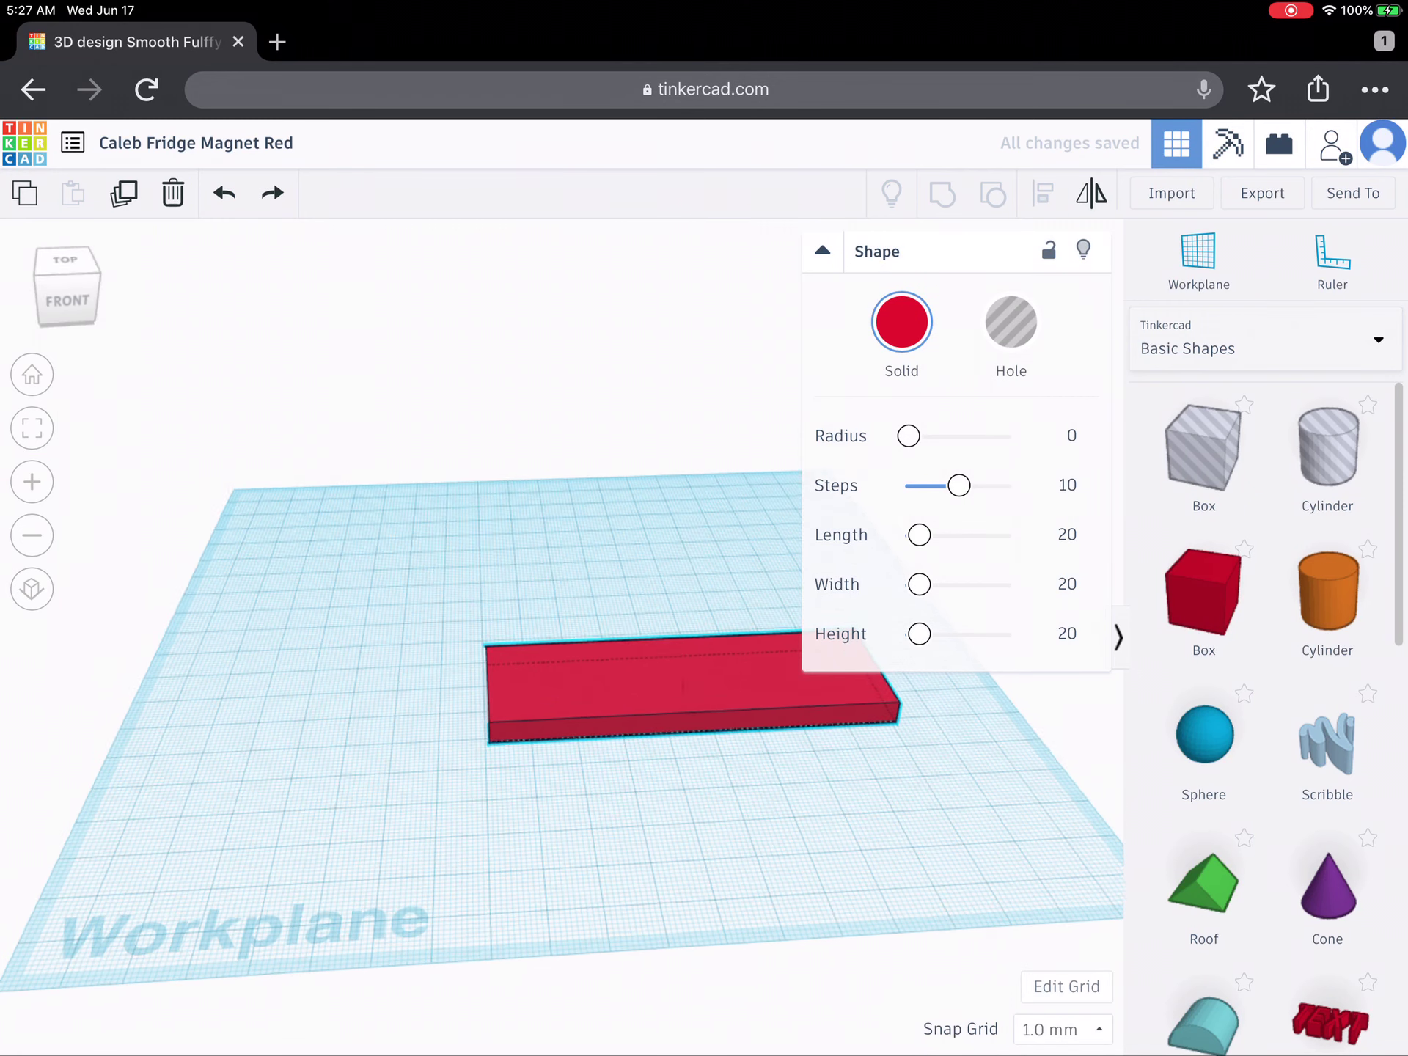
pyautogui.press('Escape')
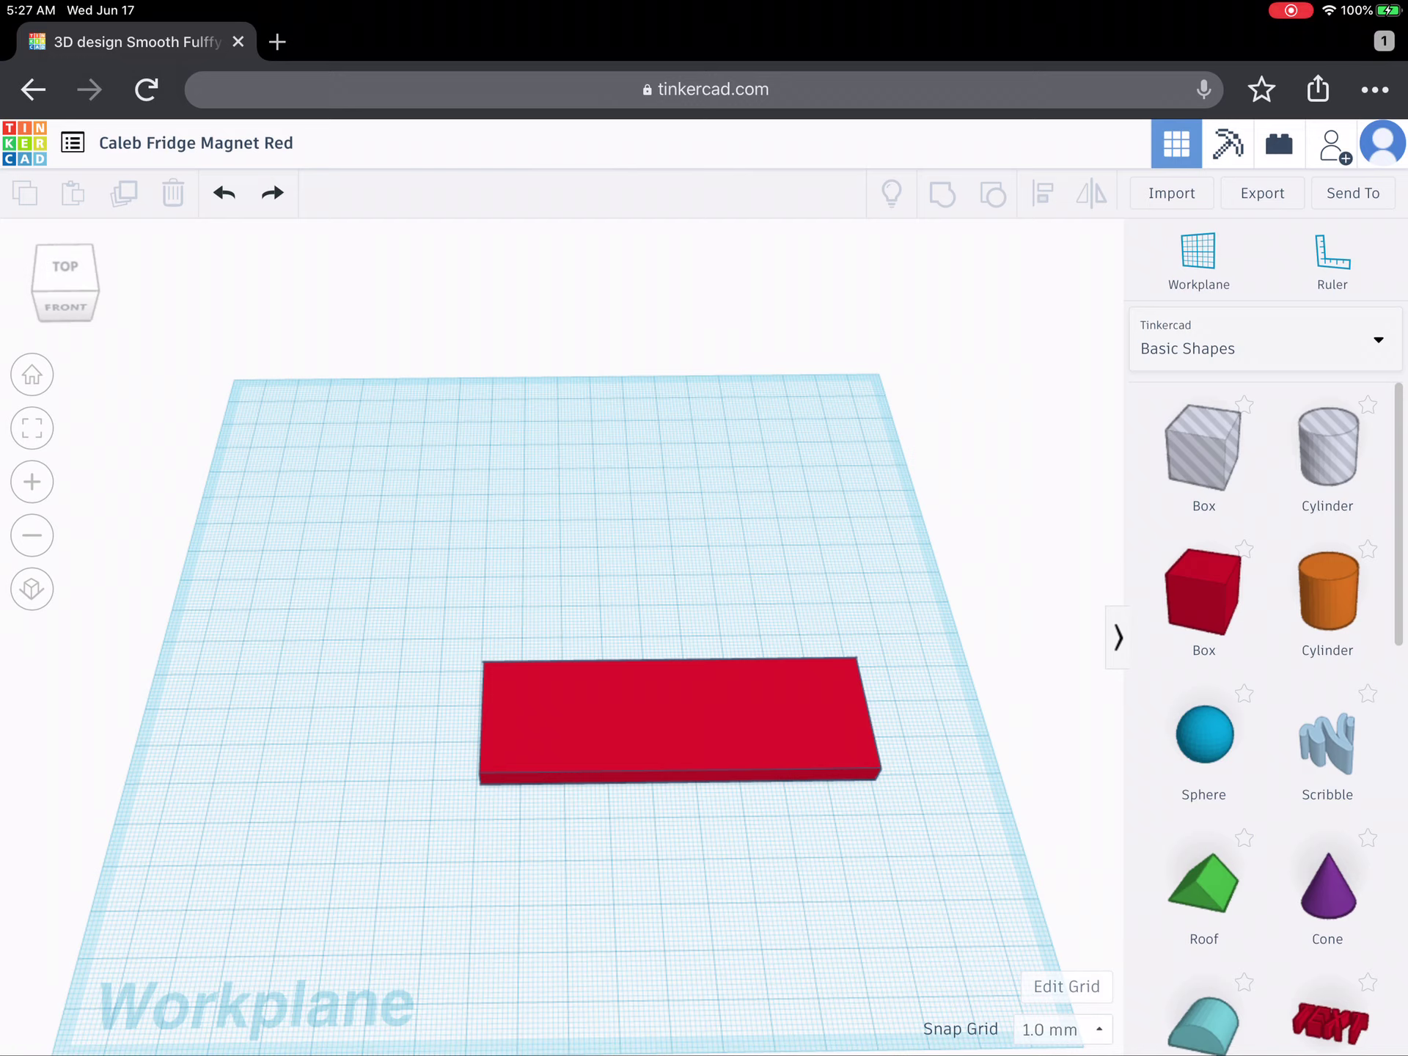
pyautogui.click(1199, 260)
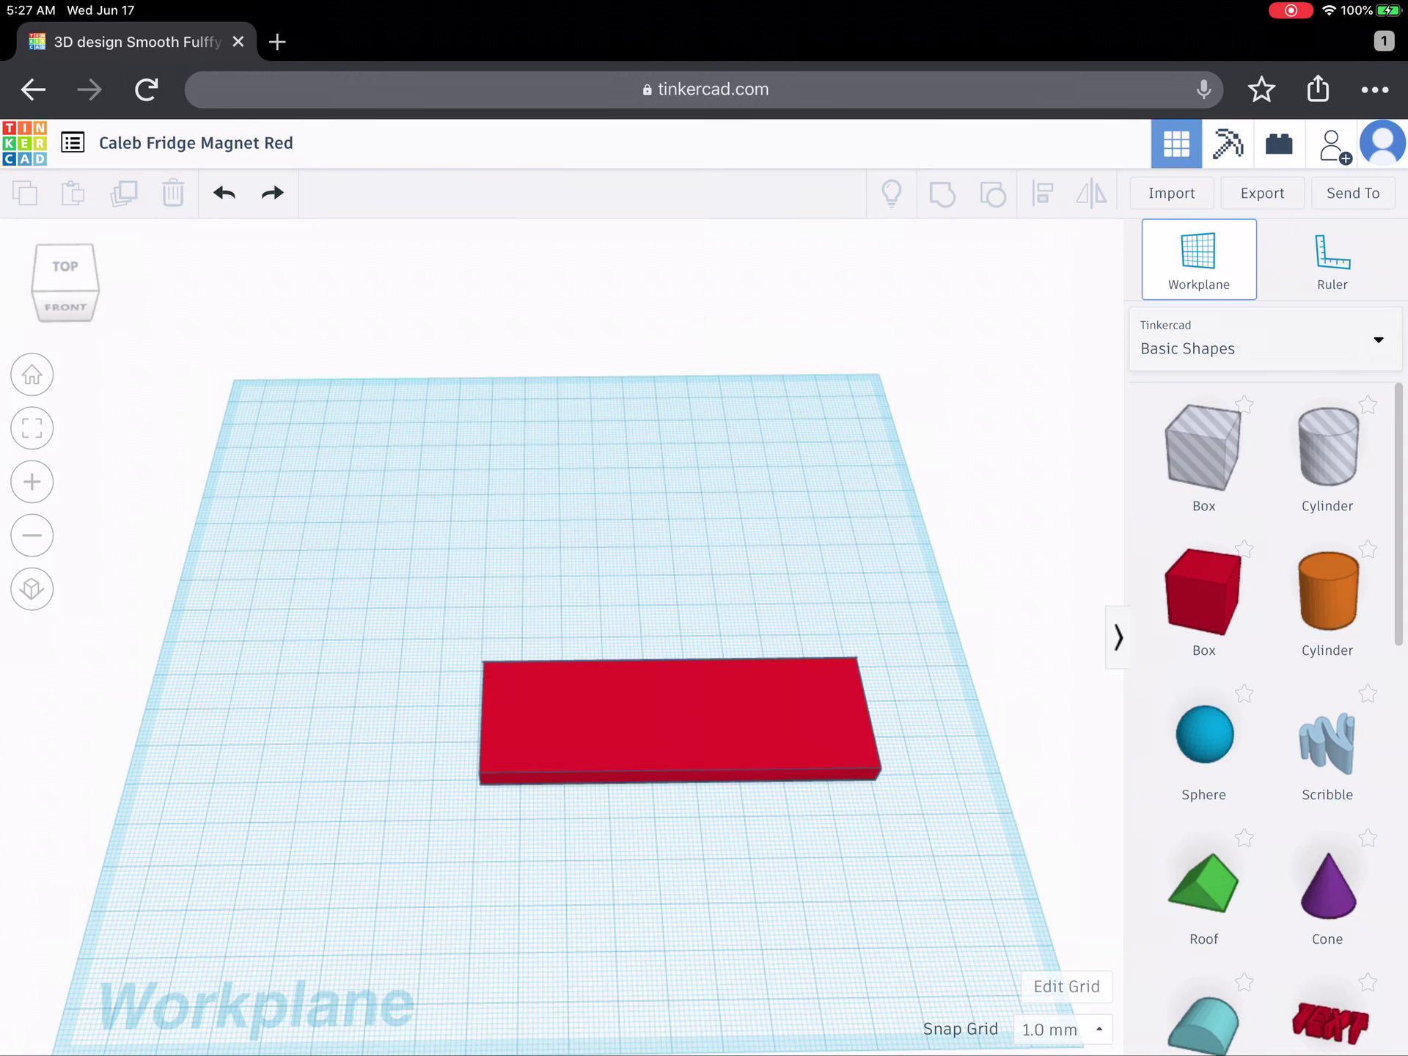
# - Place a workplane on the plate's top face and set the text shape's height to 1
pyautogui.click(679, 720)
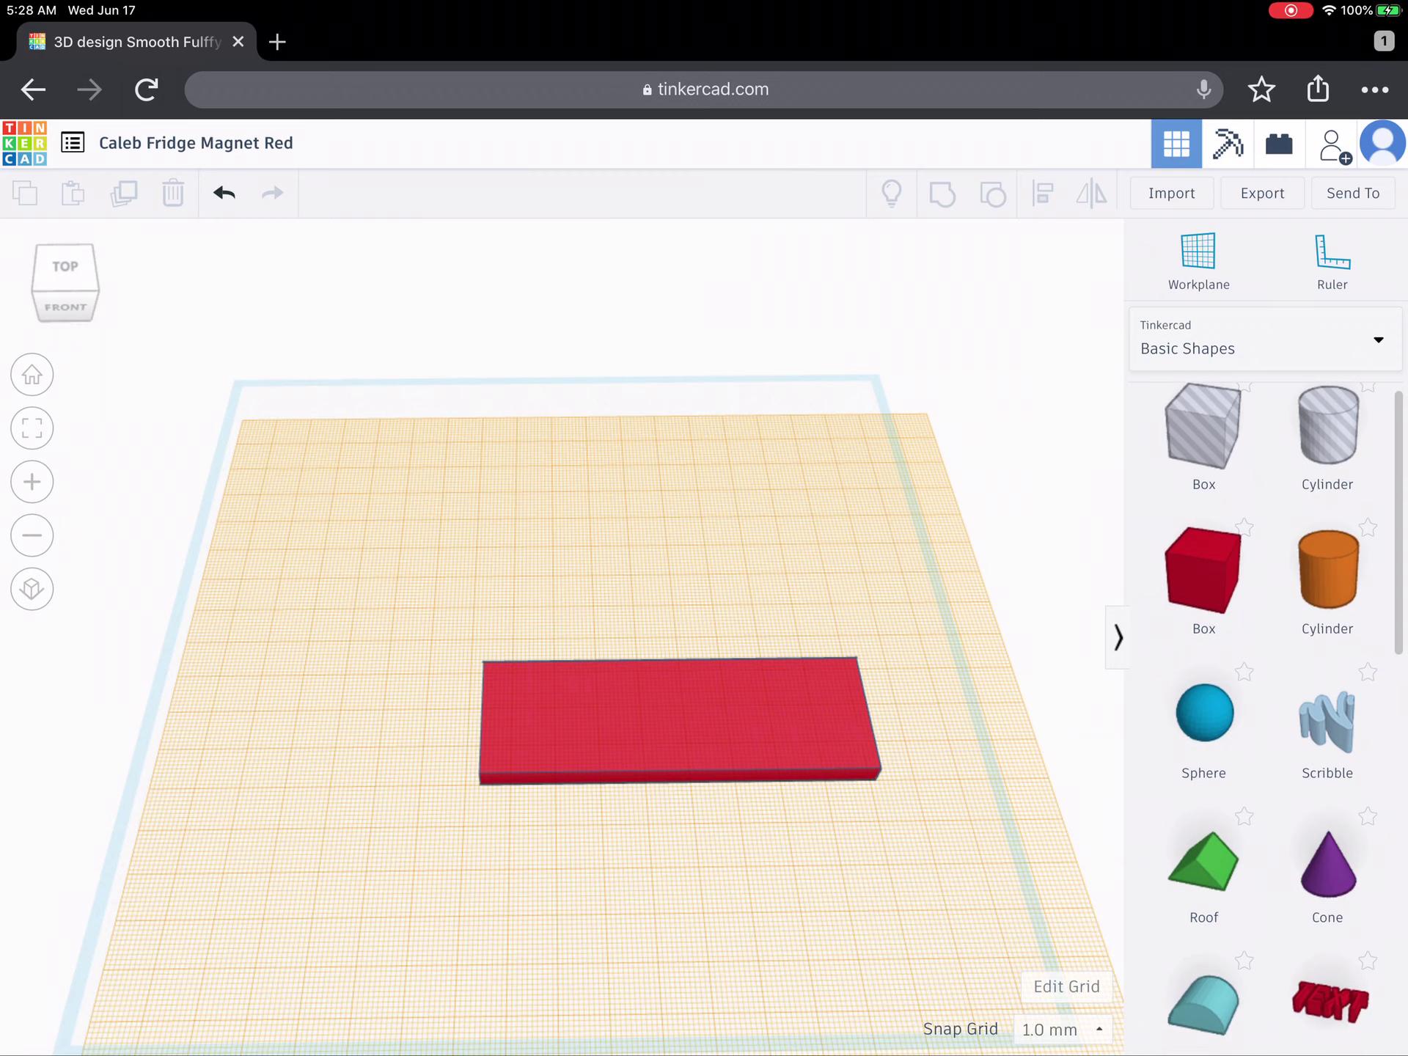
pyautogui.moveTo(1327, 1018); pyautogui.dragTo(682, 709)
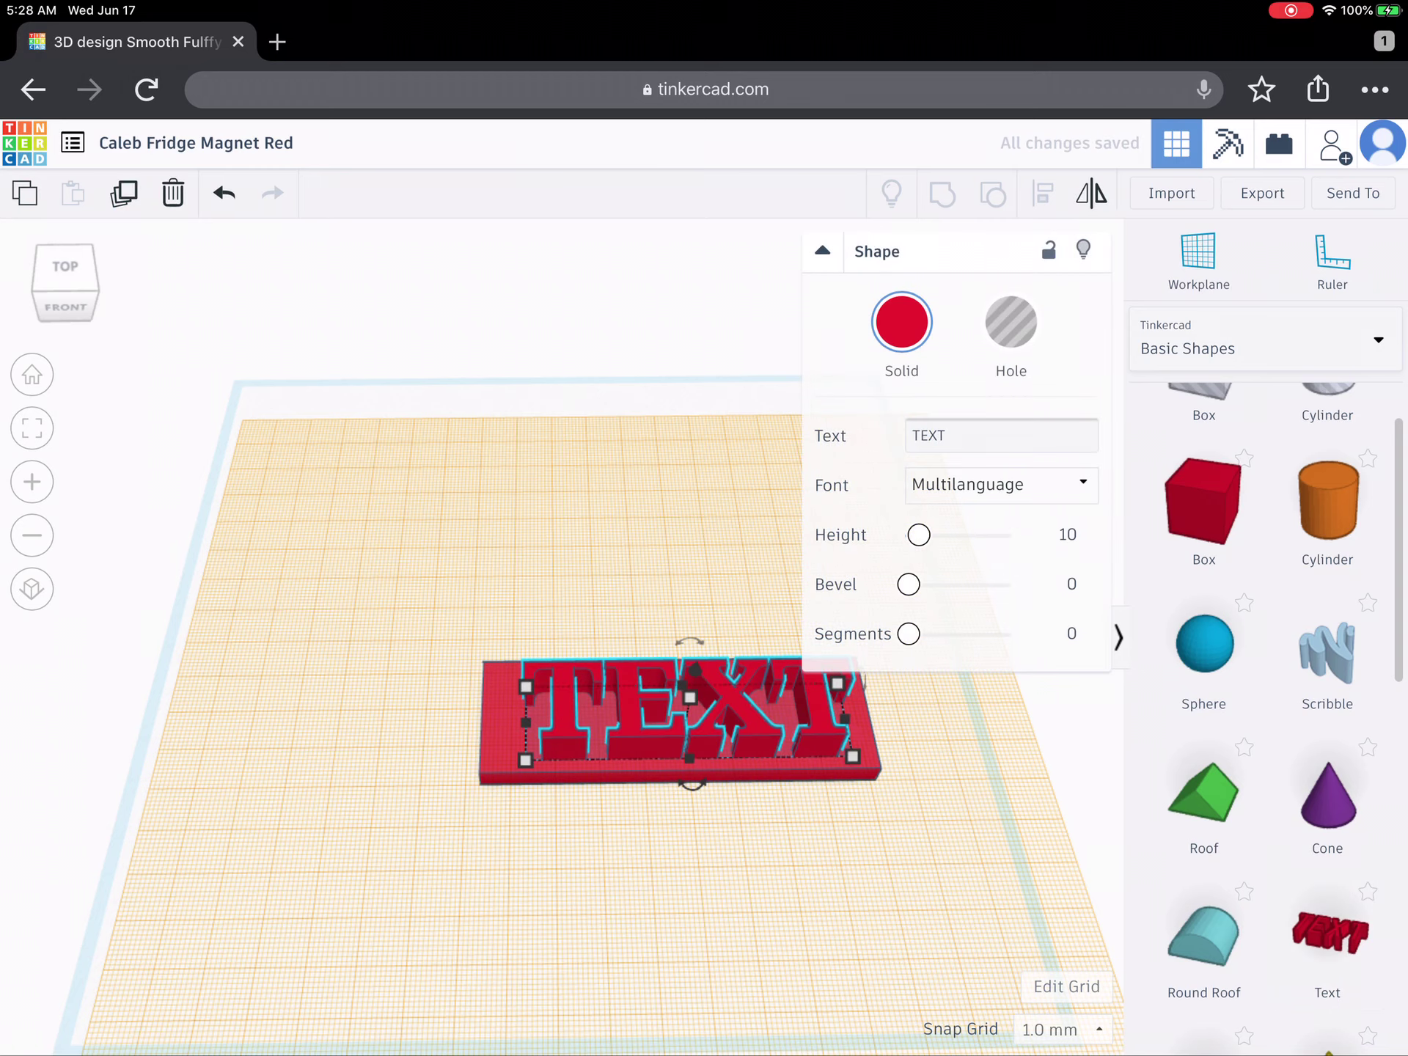
pyautogui.moveTo(917, 535); pyautogui.dragTo(908, 534)
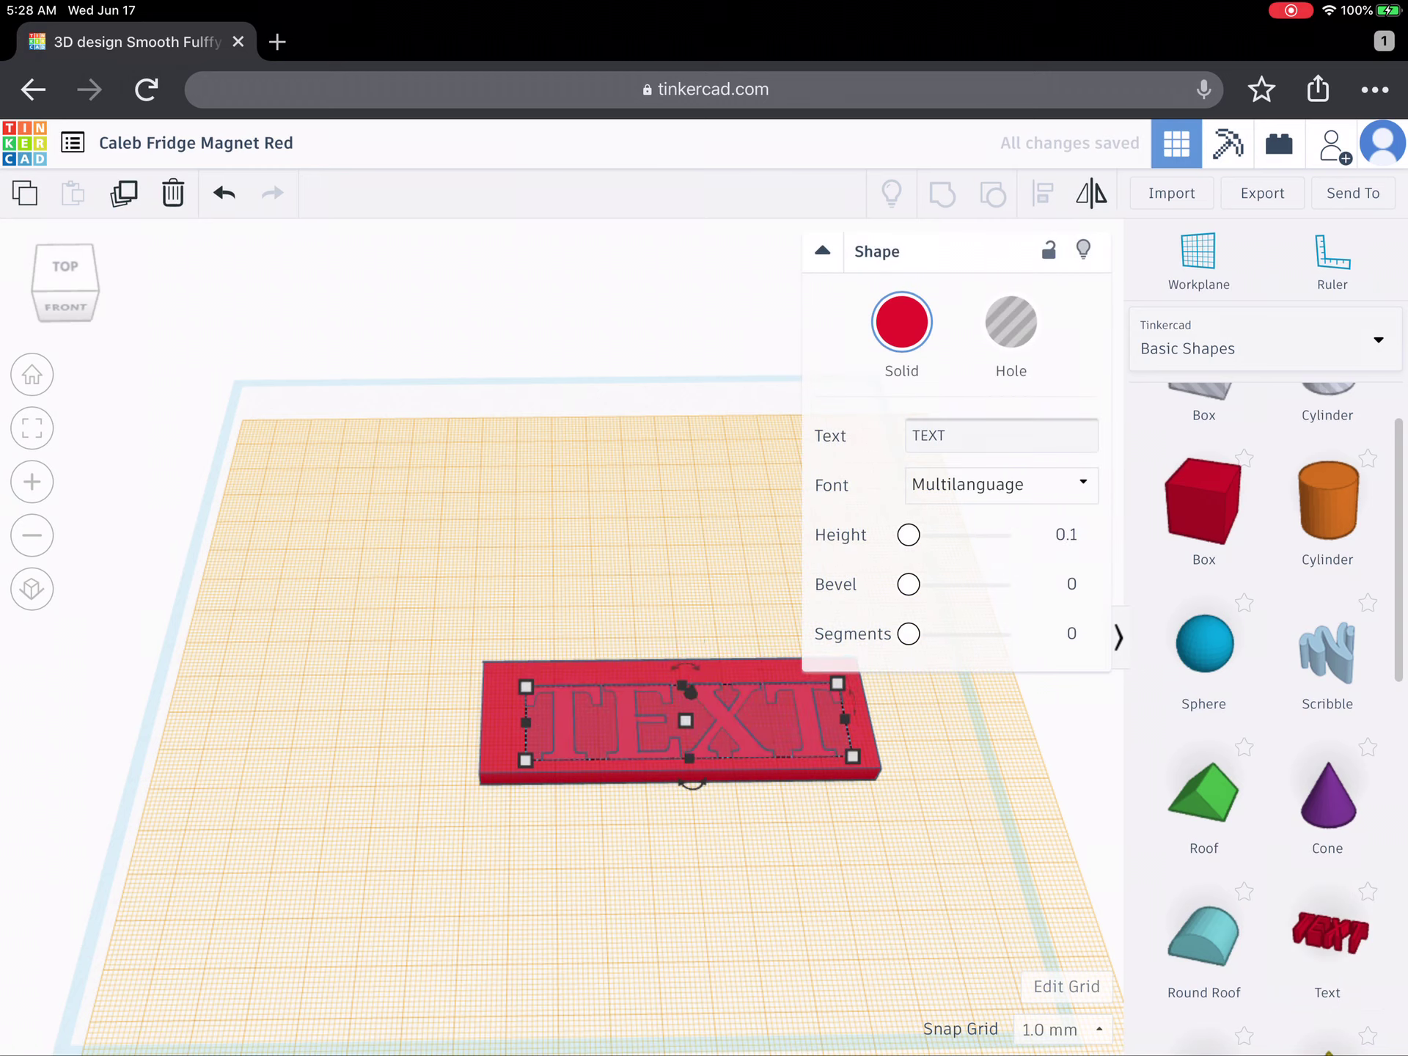
pyautogui.doubleClick(1065, 534)
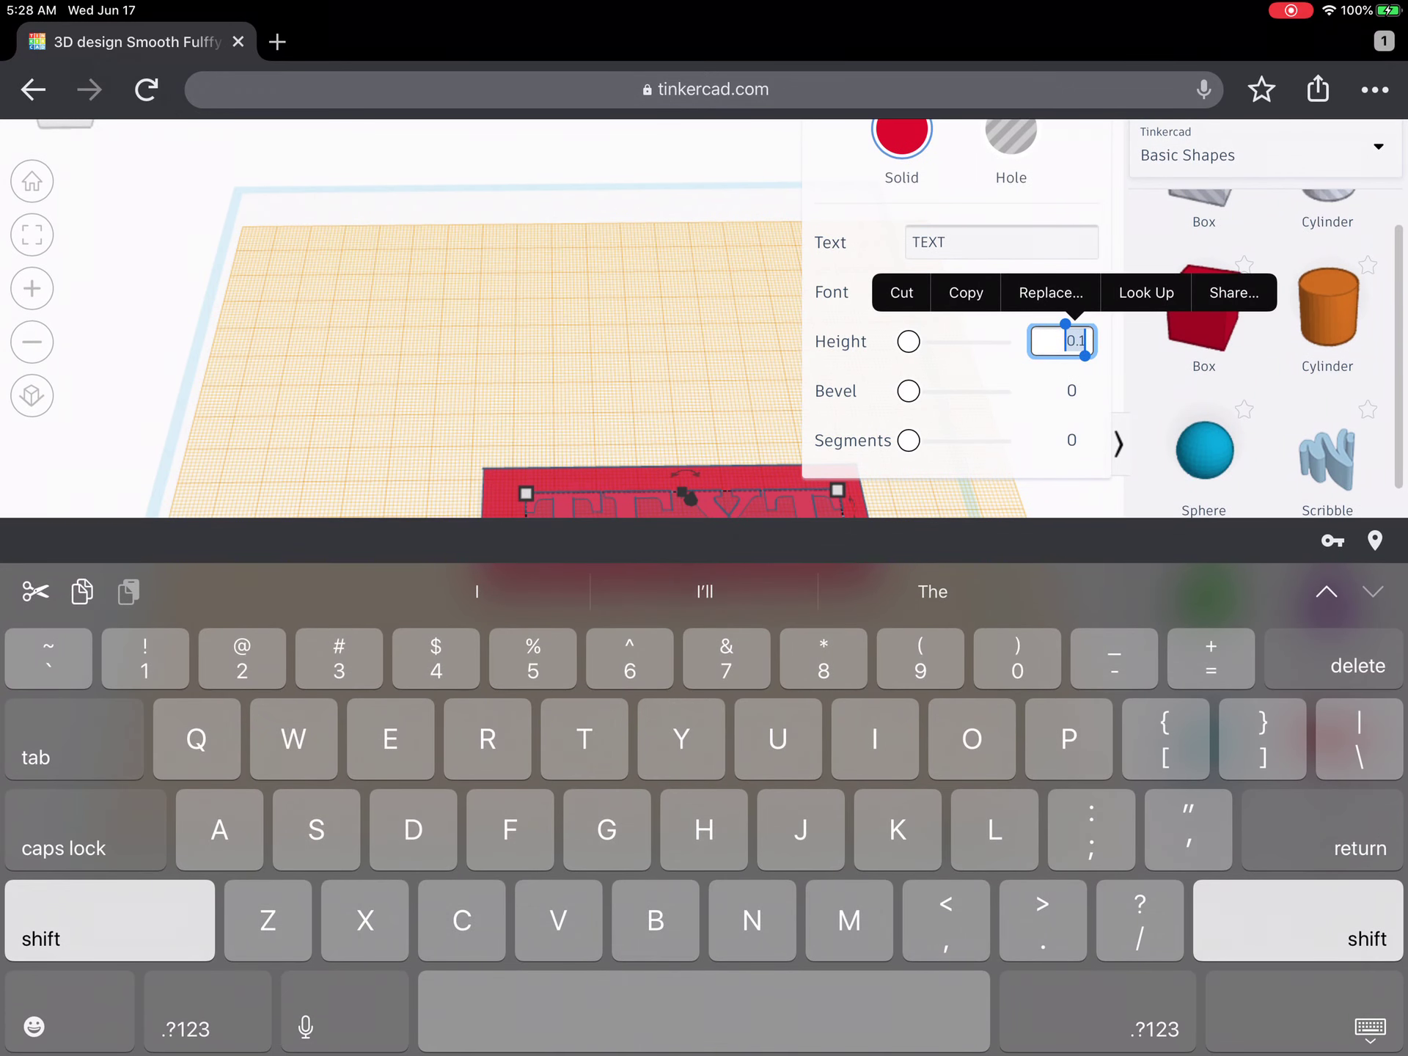
pyautogui.write('1')
pyautogui.press('Return')
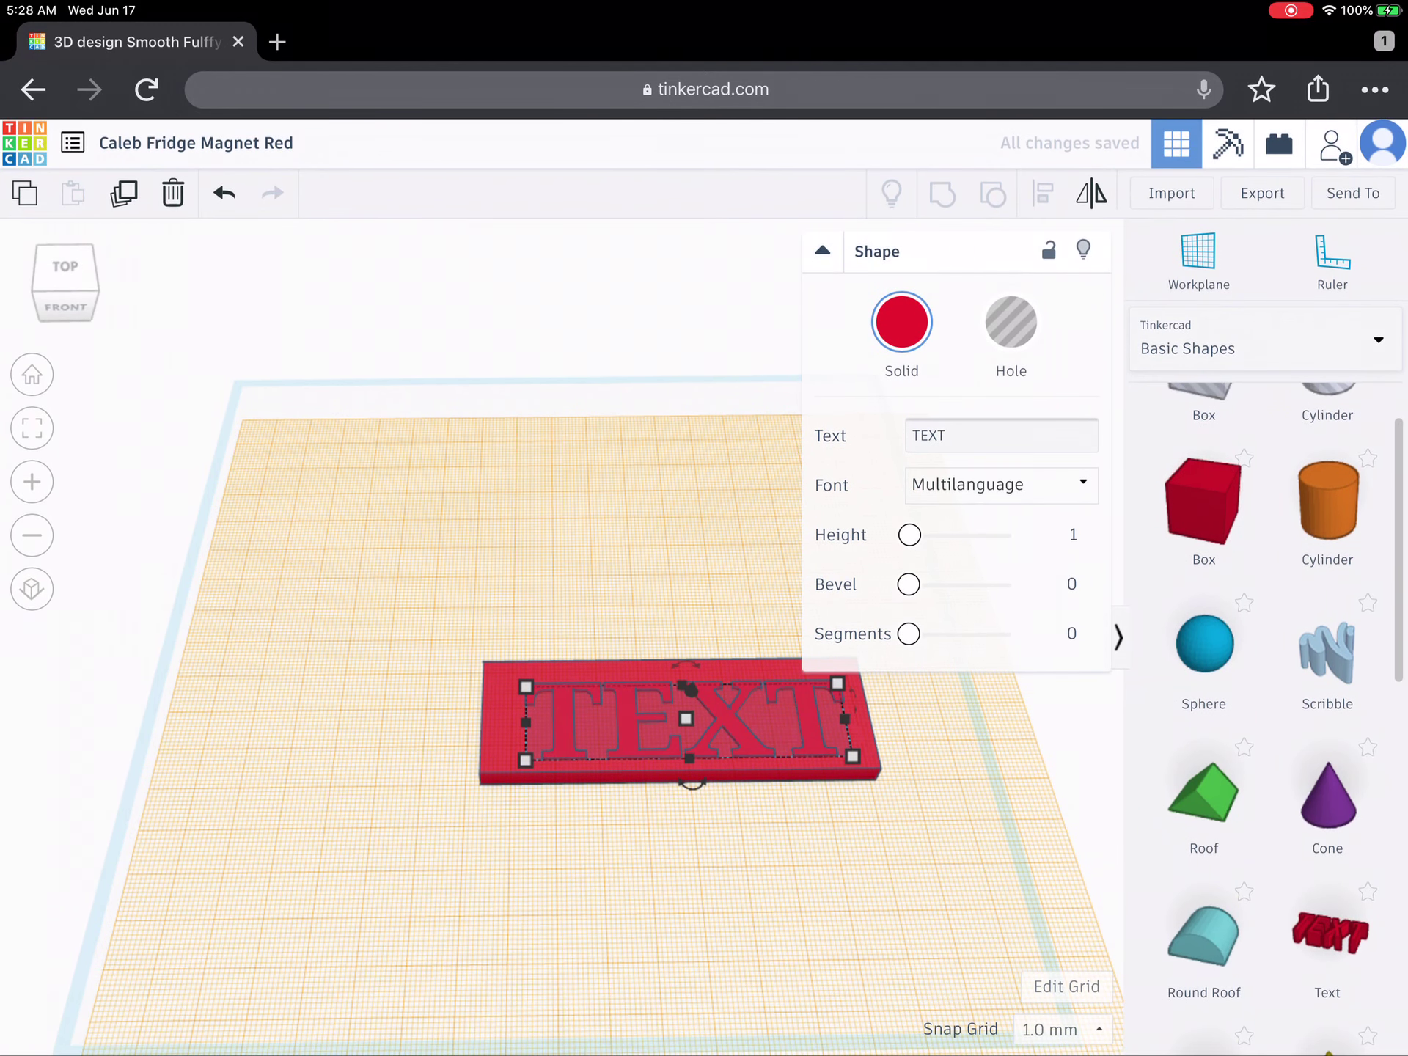
# - Check the text from the front and default views, then reselect it
pyautogui.click(330, 880)
pyautogui.click(65, 308)
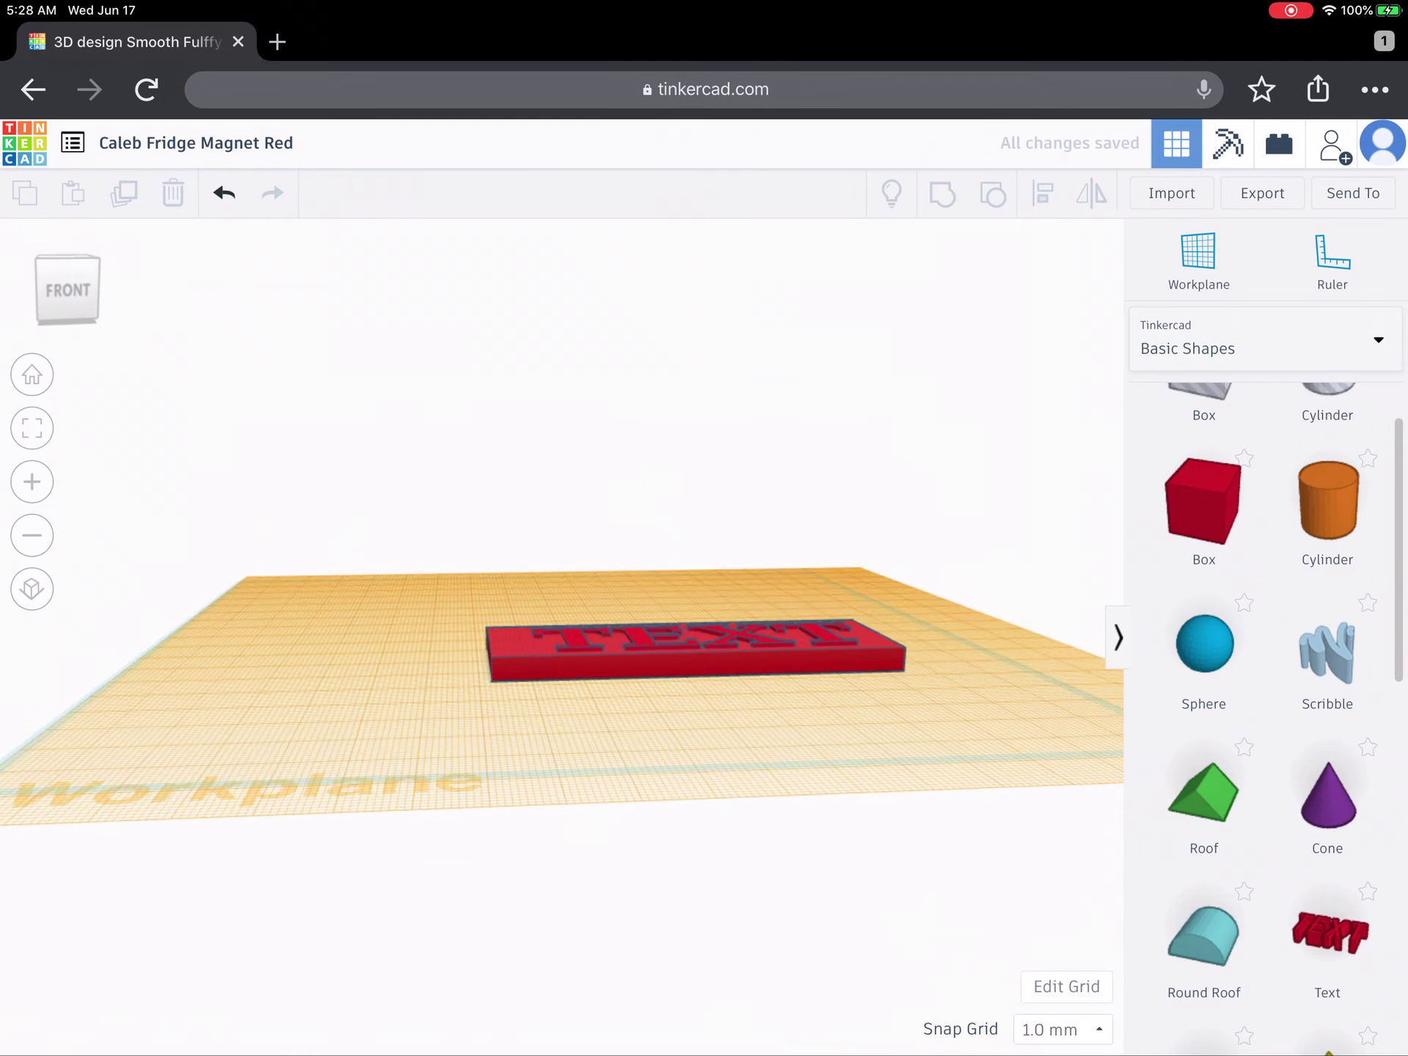
pyautogui.click(32, 374)
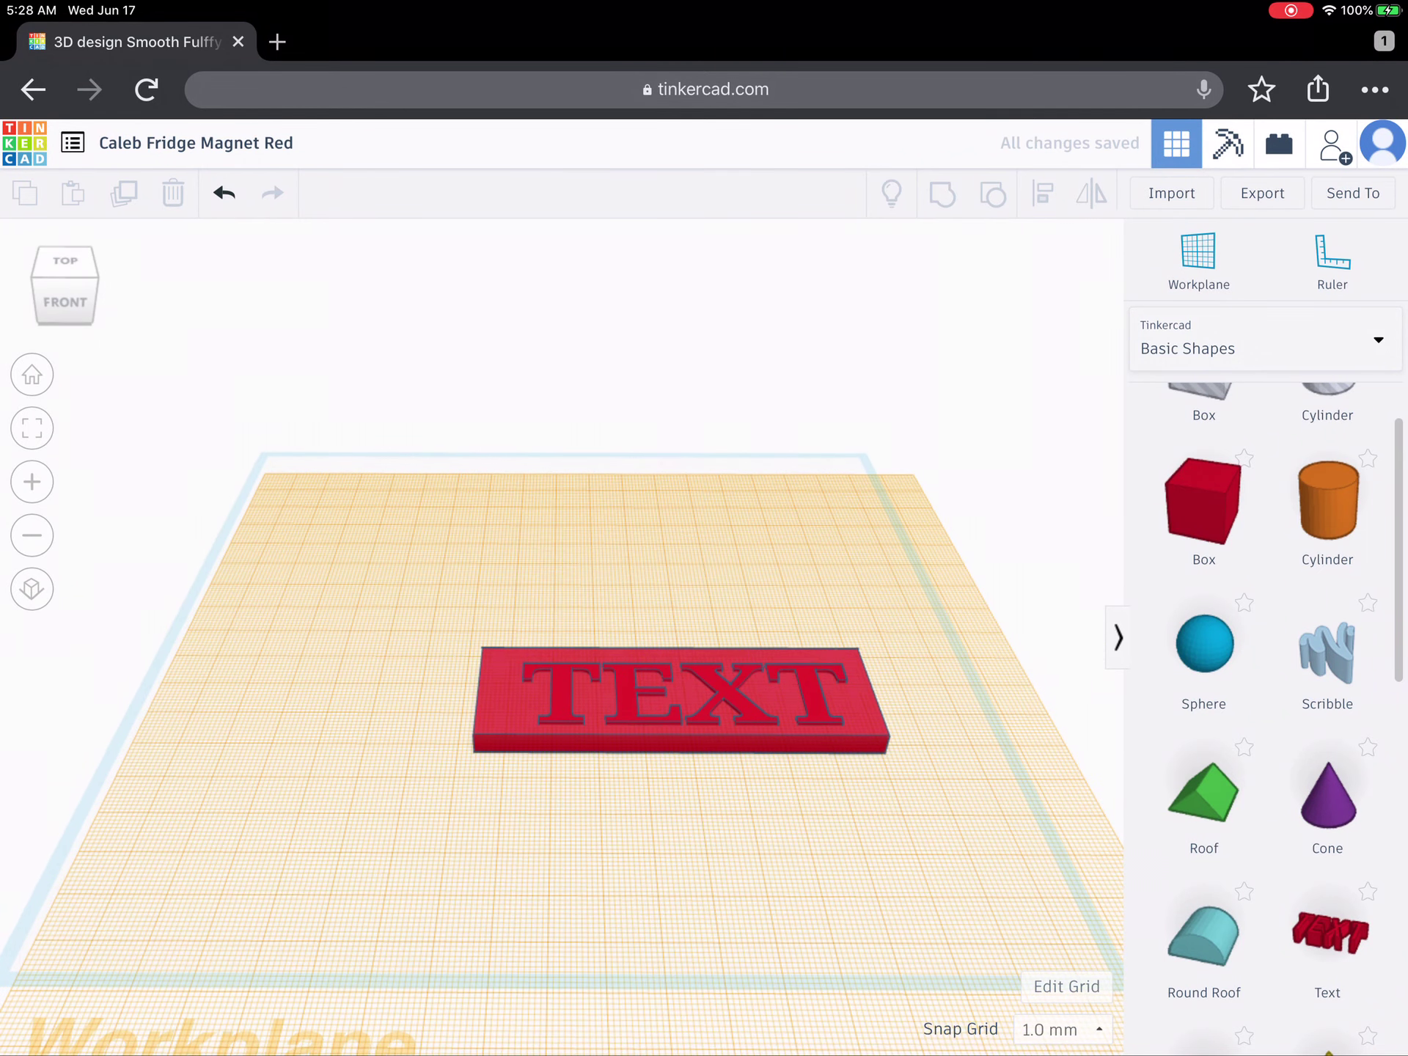
pyautogui.click(682, 698)
# - Replace the text shape's wording with 'To Do' and deselect it
pyautogui.click(1001, 435)
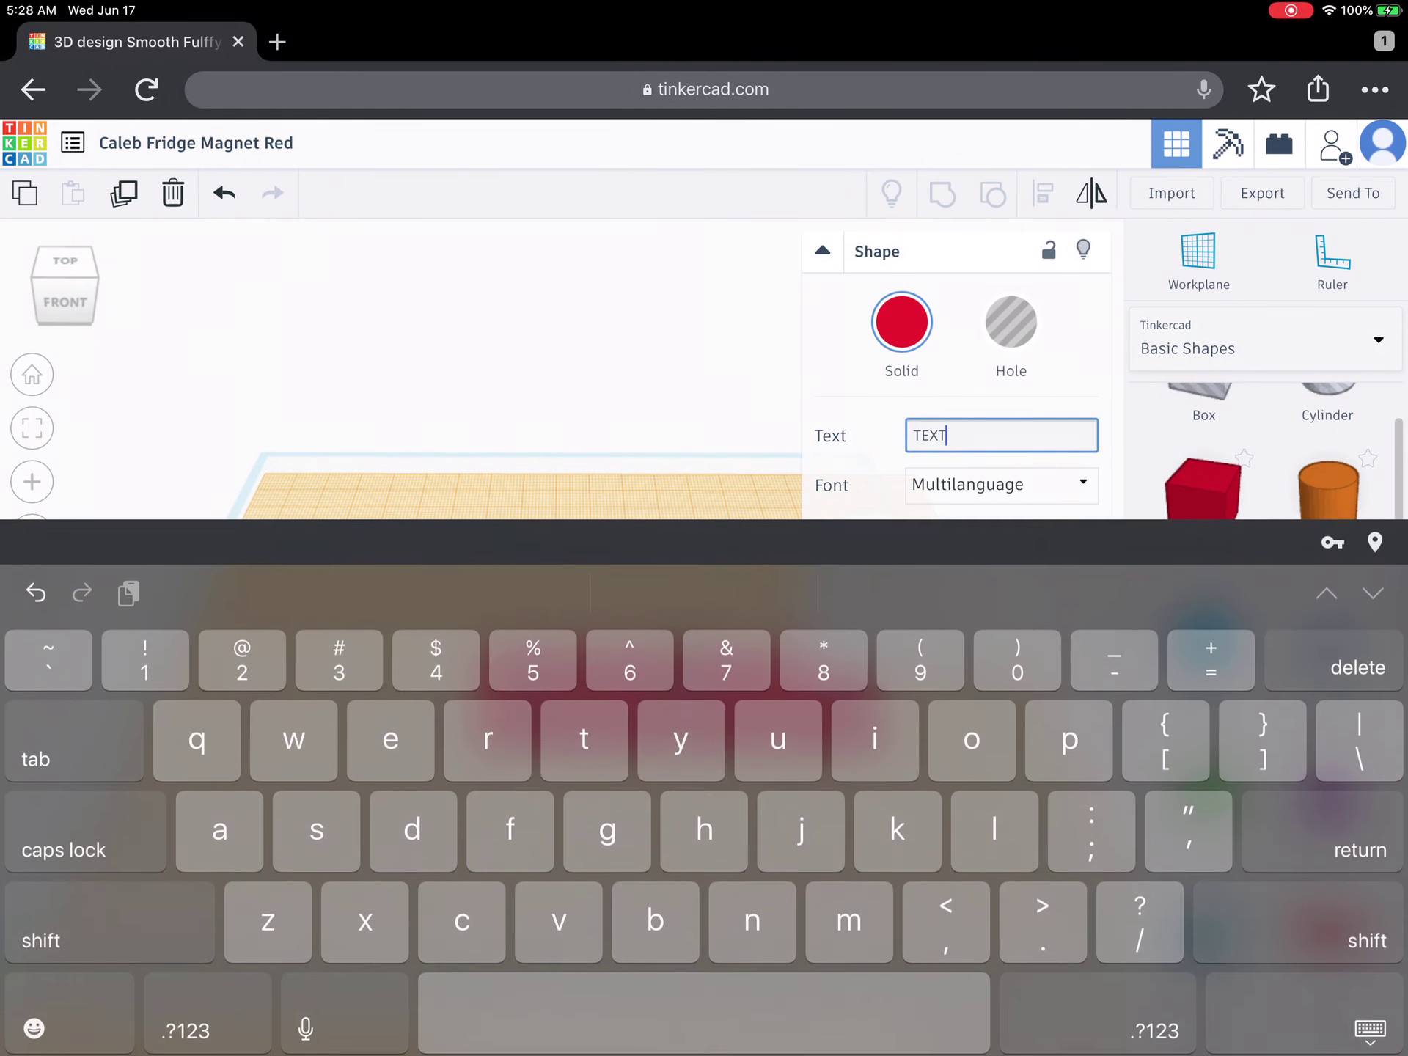
pyautogui.press('BackSpace')
pyautogui.press('BackSpace')
pyautogui.press('BackSpace')
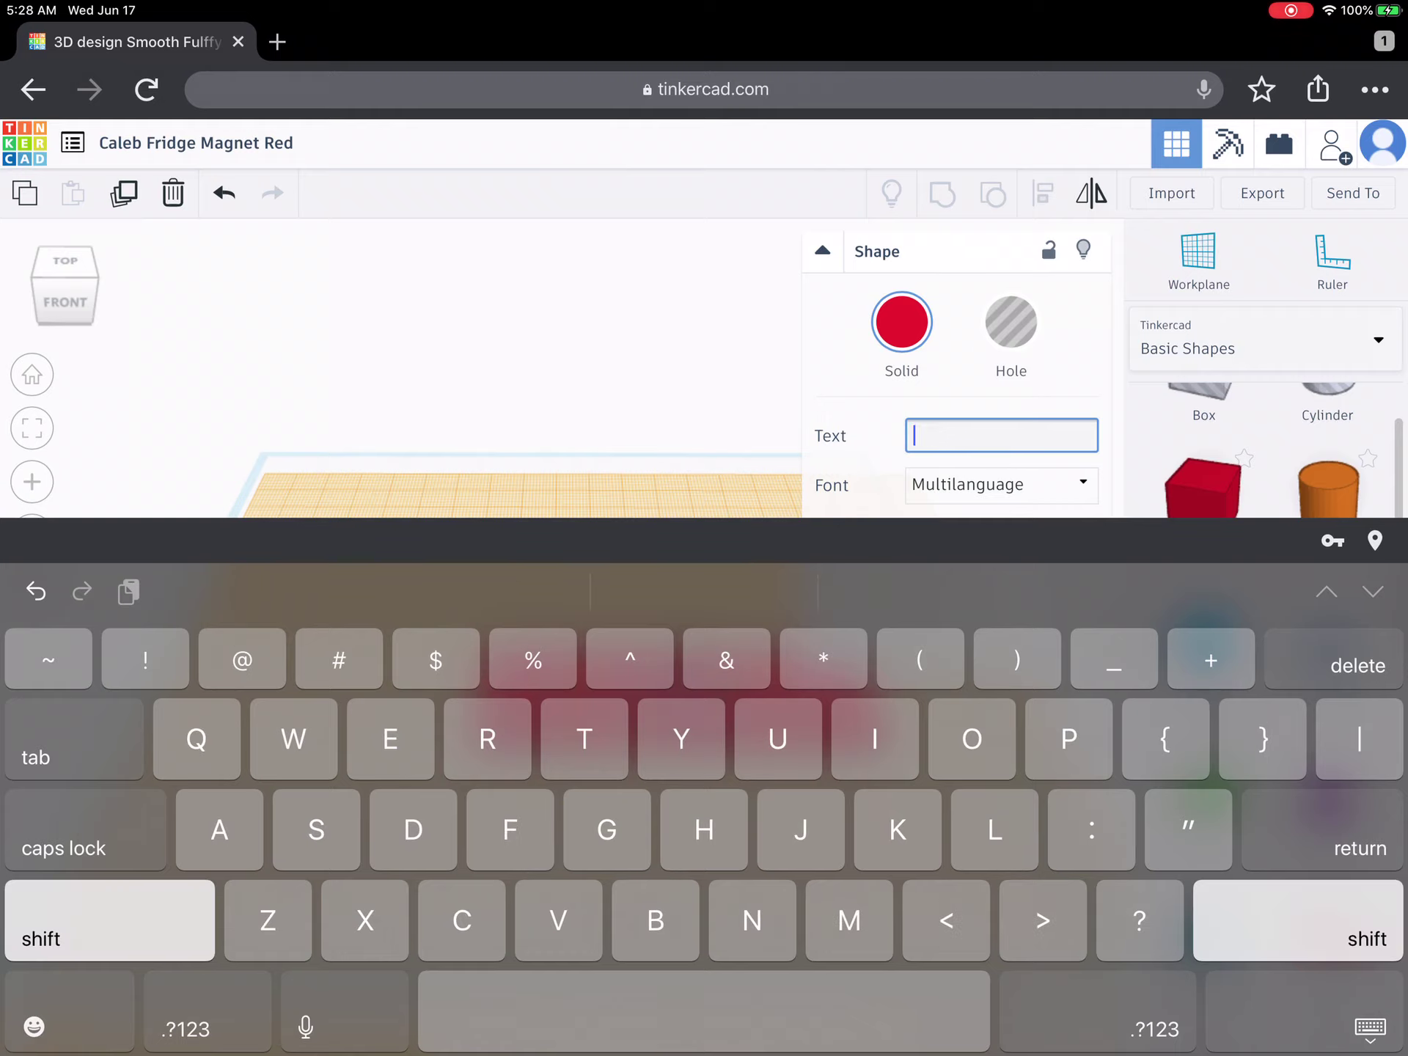
pyautogui.write('To ')
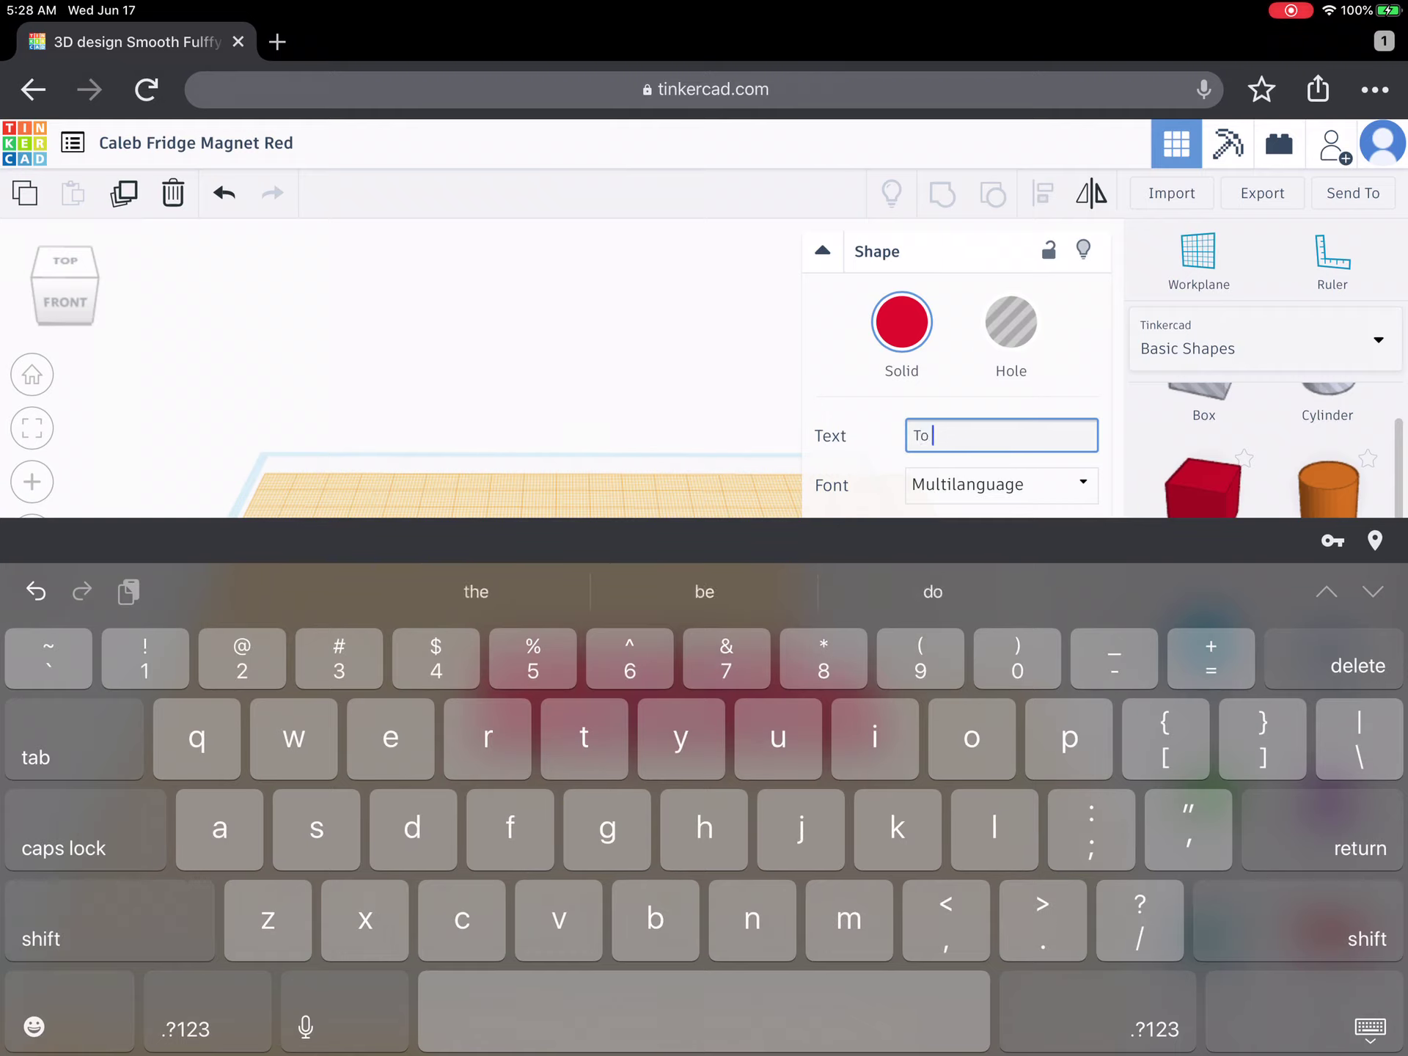
pyautogui.write('Do')
pyautogui.press('Return')
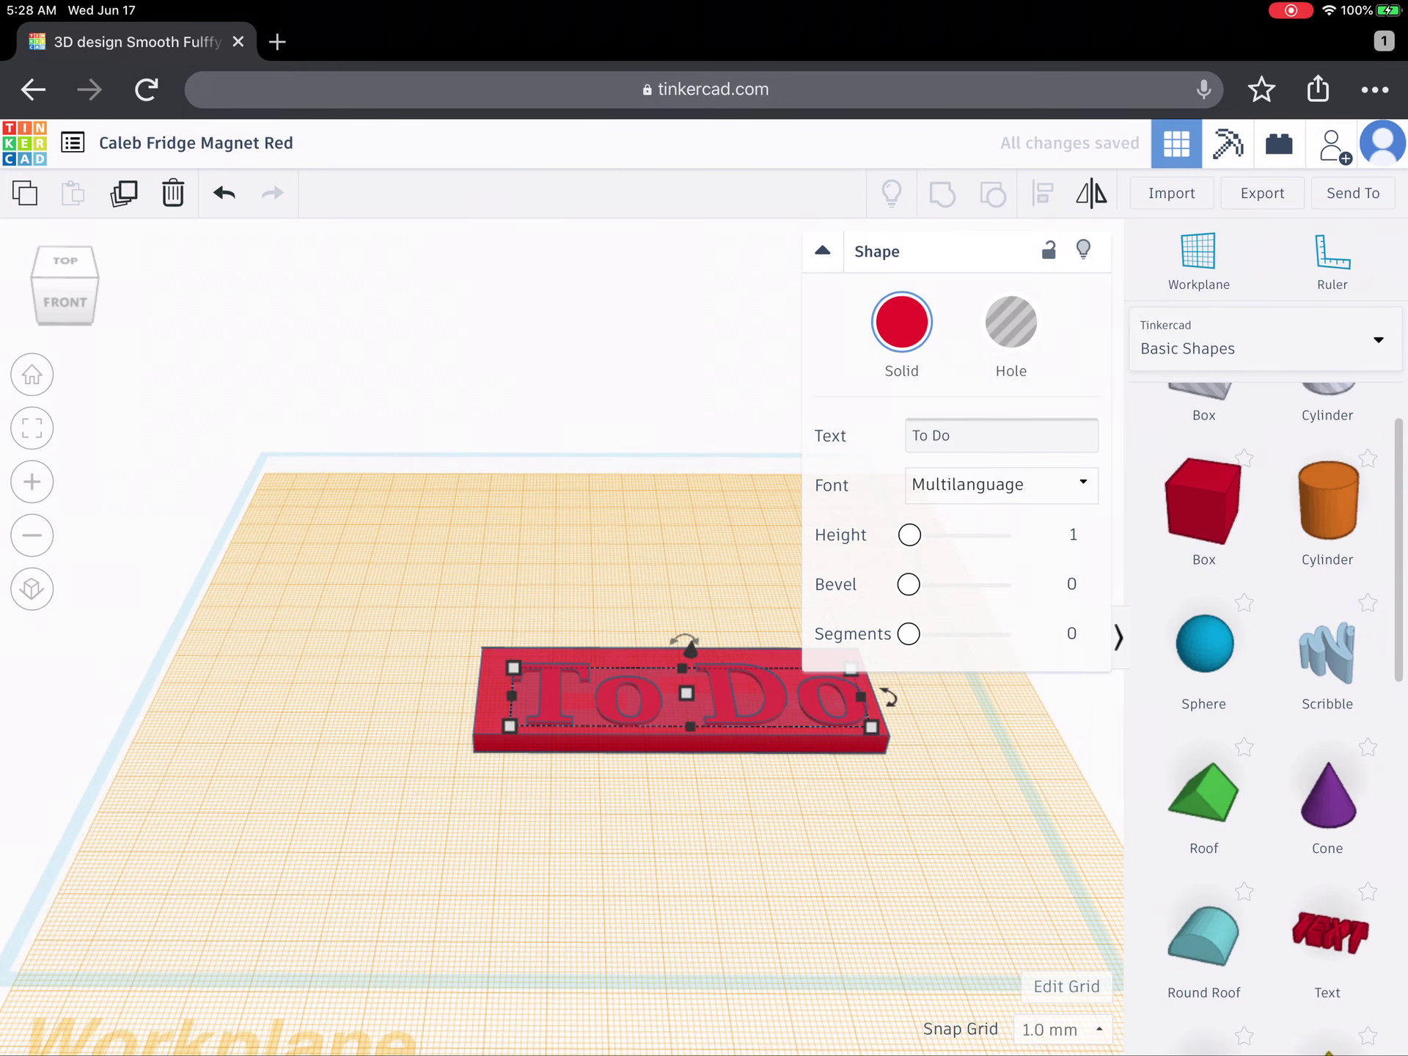
pyautogui.press('Escape')
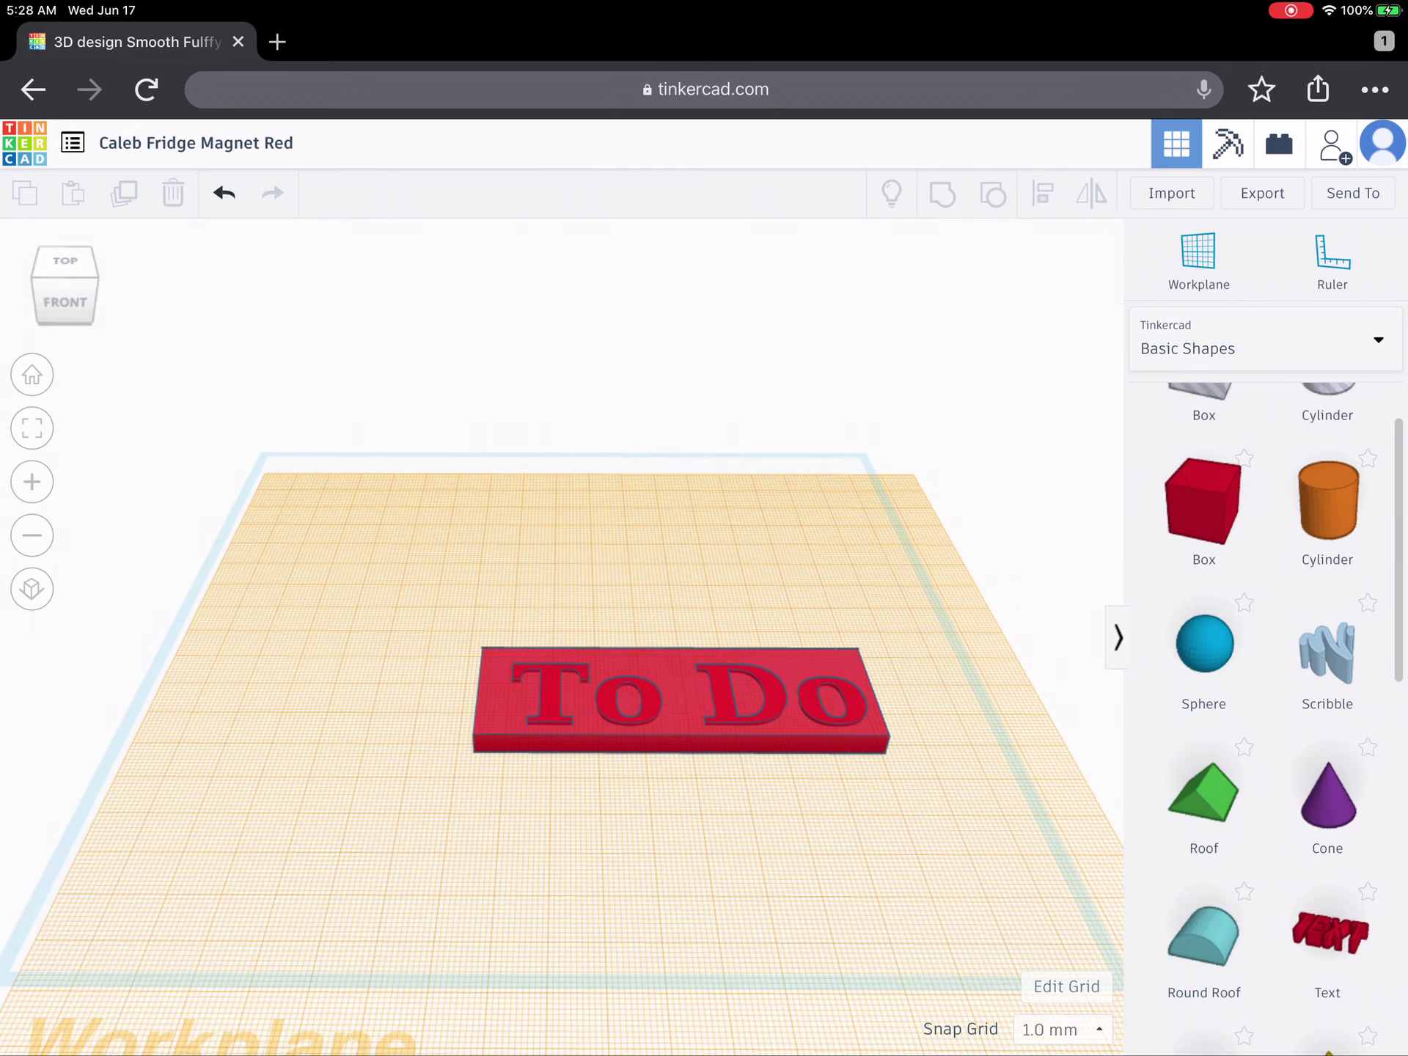
# - Reset the workplane to the default grid and centre-align the magnet's parts from below
pyautogui.click(1198, 259)
pyautogui.click(550, 331)
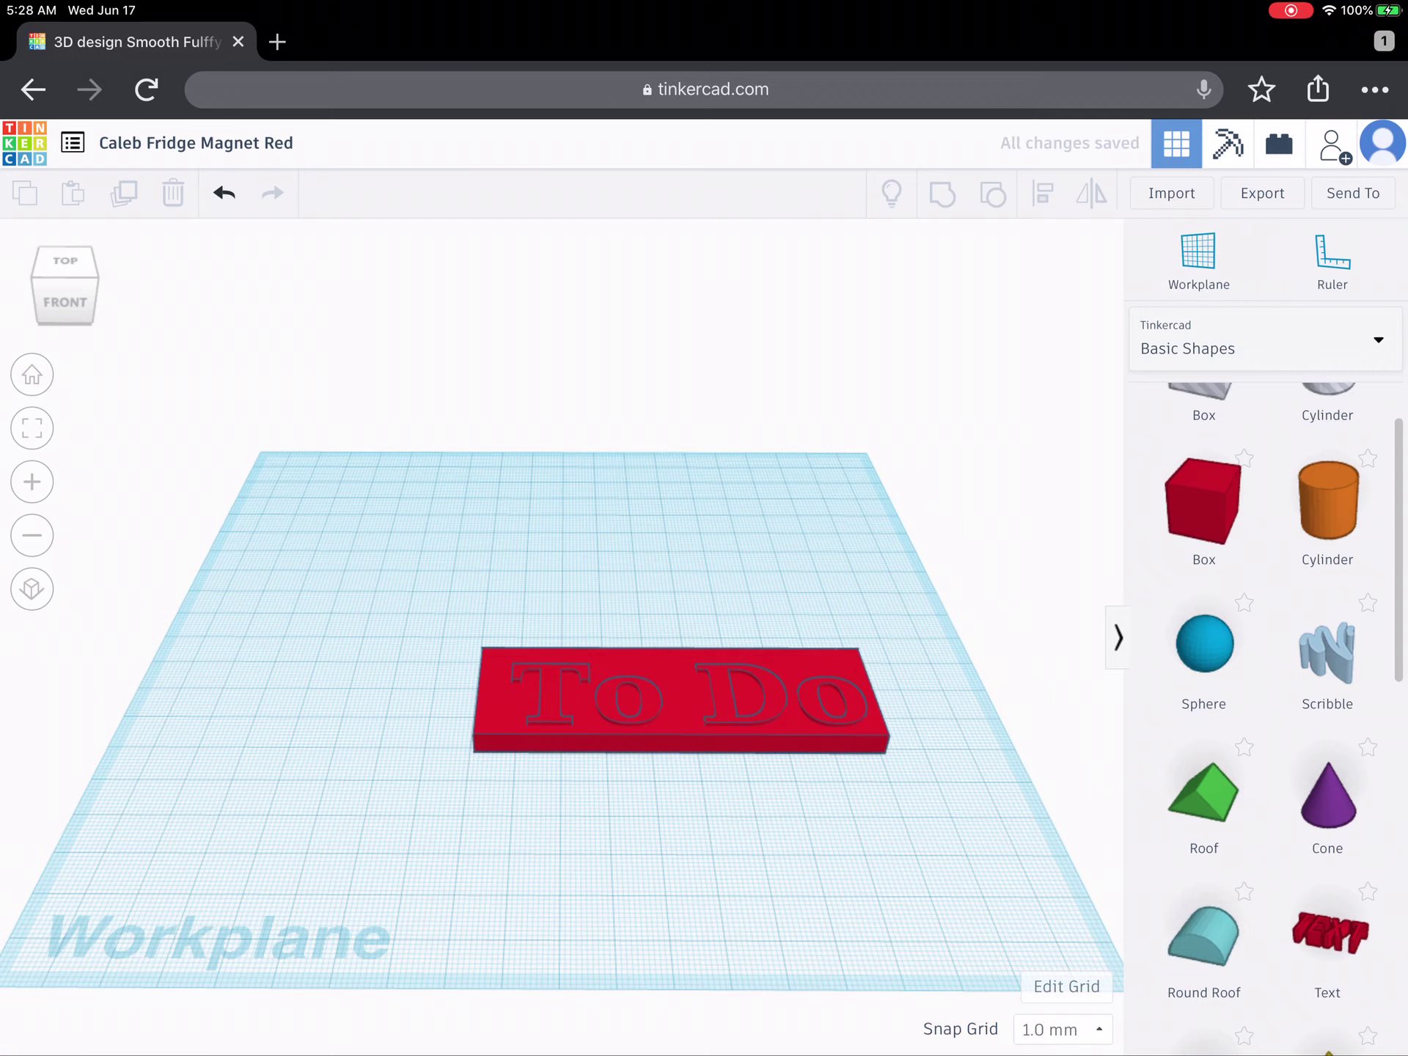
pyautogui.moveTo(551, 859); pyautogui.dragTo(550, 573)
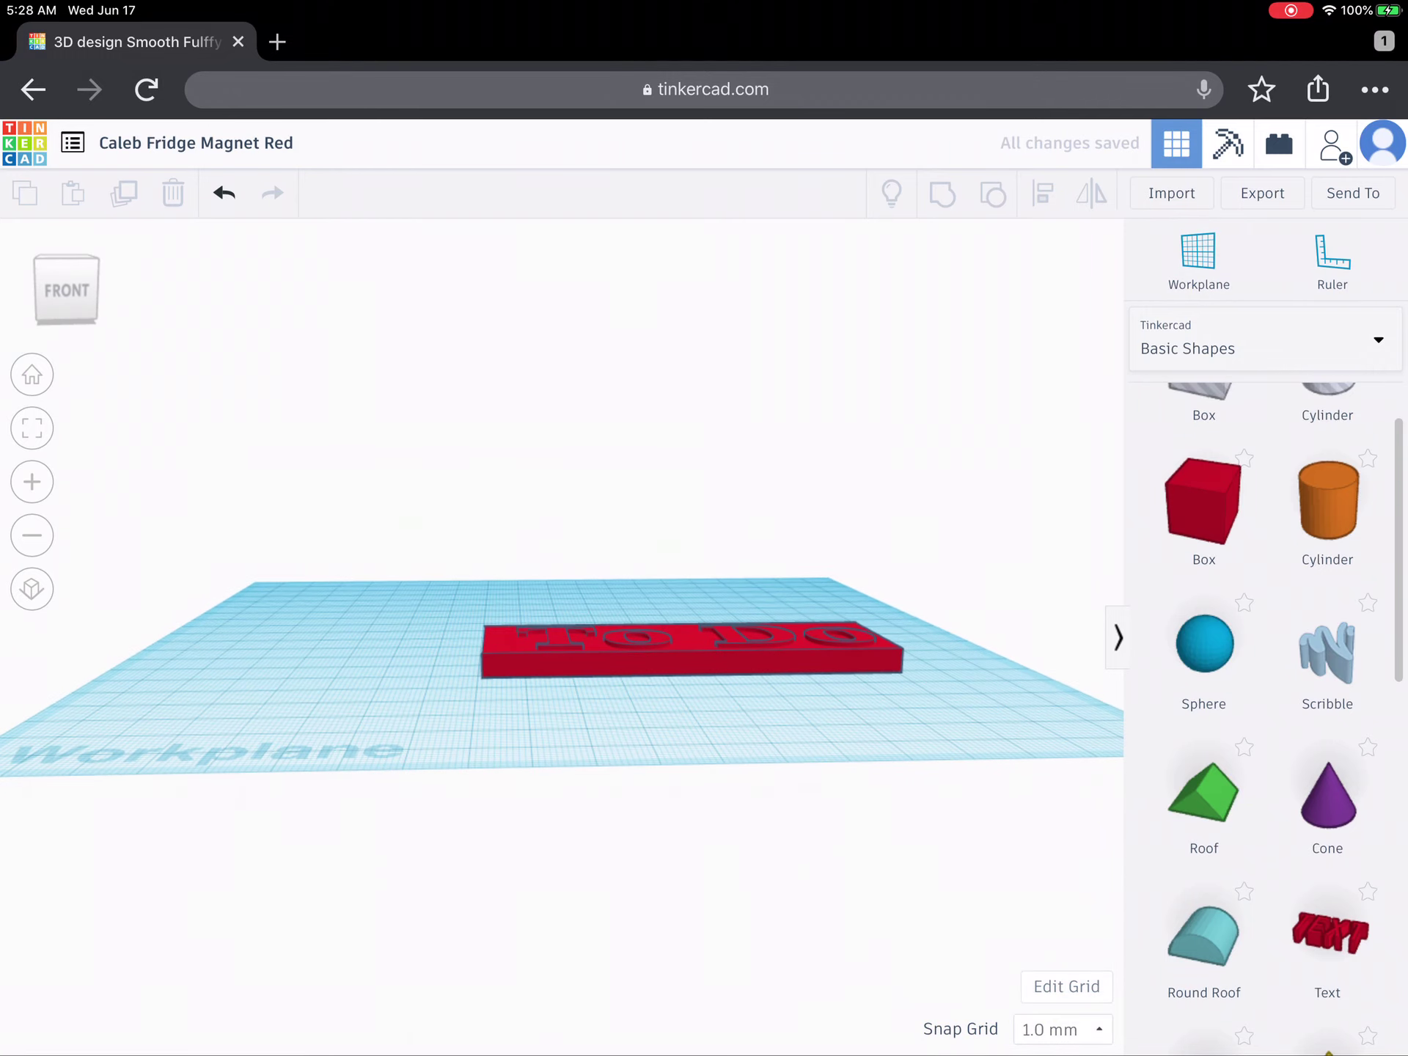
pyautogui.click(693, 650)
pyautogui.moveTo(549, 836); pyautogui.dragTo(550, 704)
pyautogui.moveTo(551, 770); pyautogui.dragTo(550, 682)
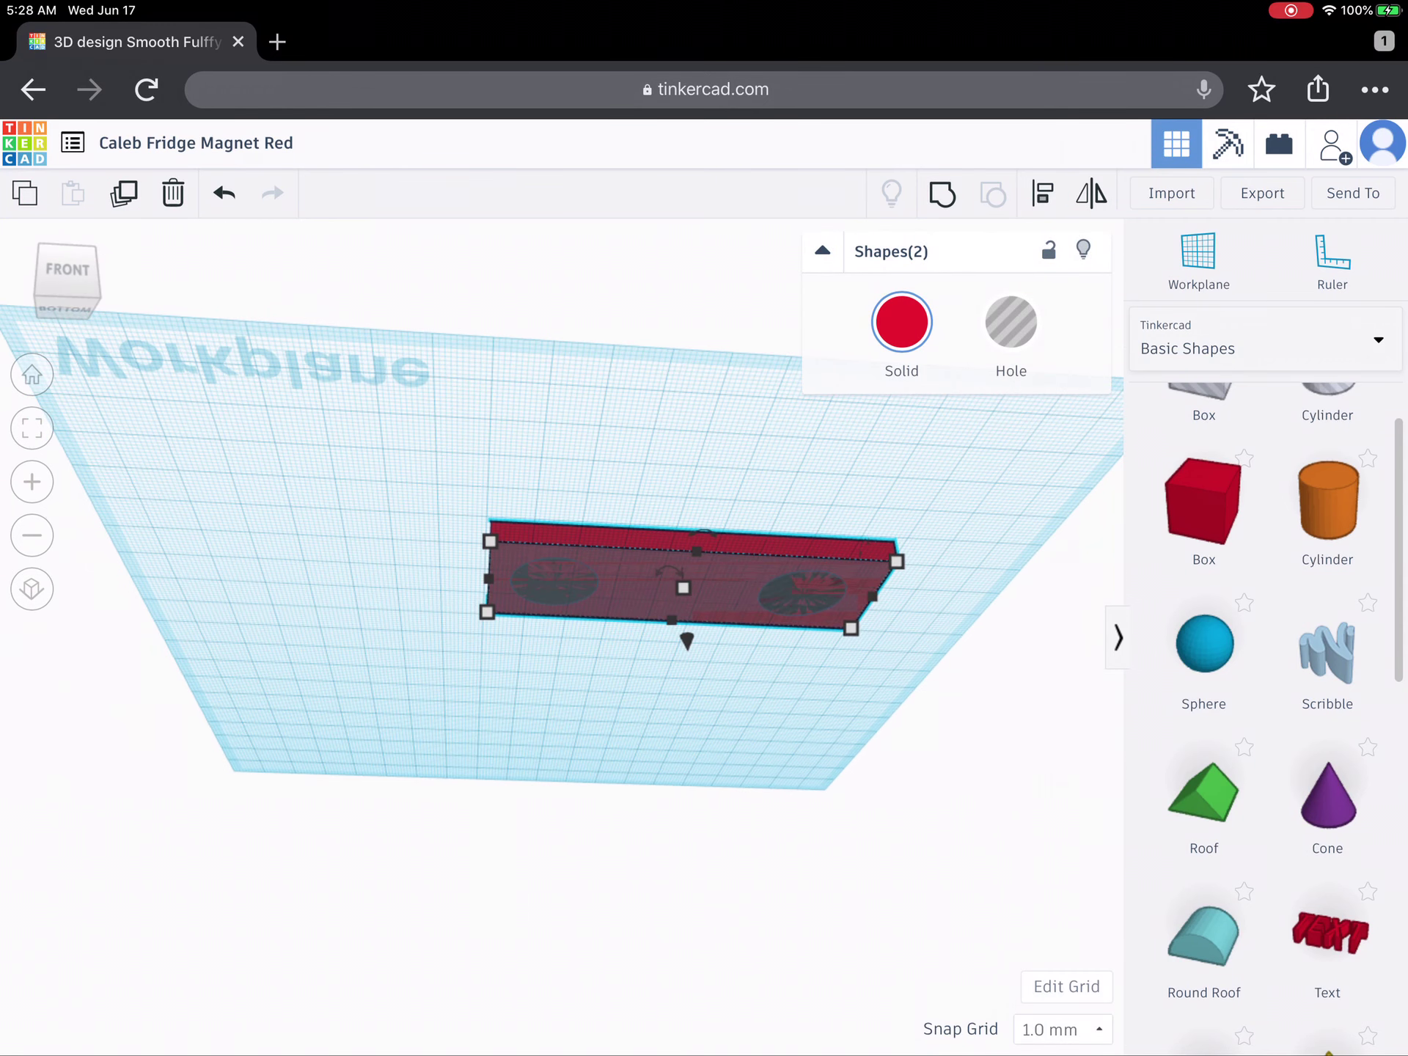
pyautogui.click(661, 583)
pyautogui.click(643, 572)
pyautogui.click(1041, 192)
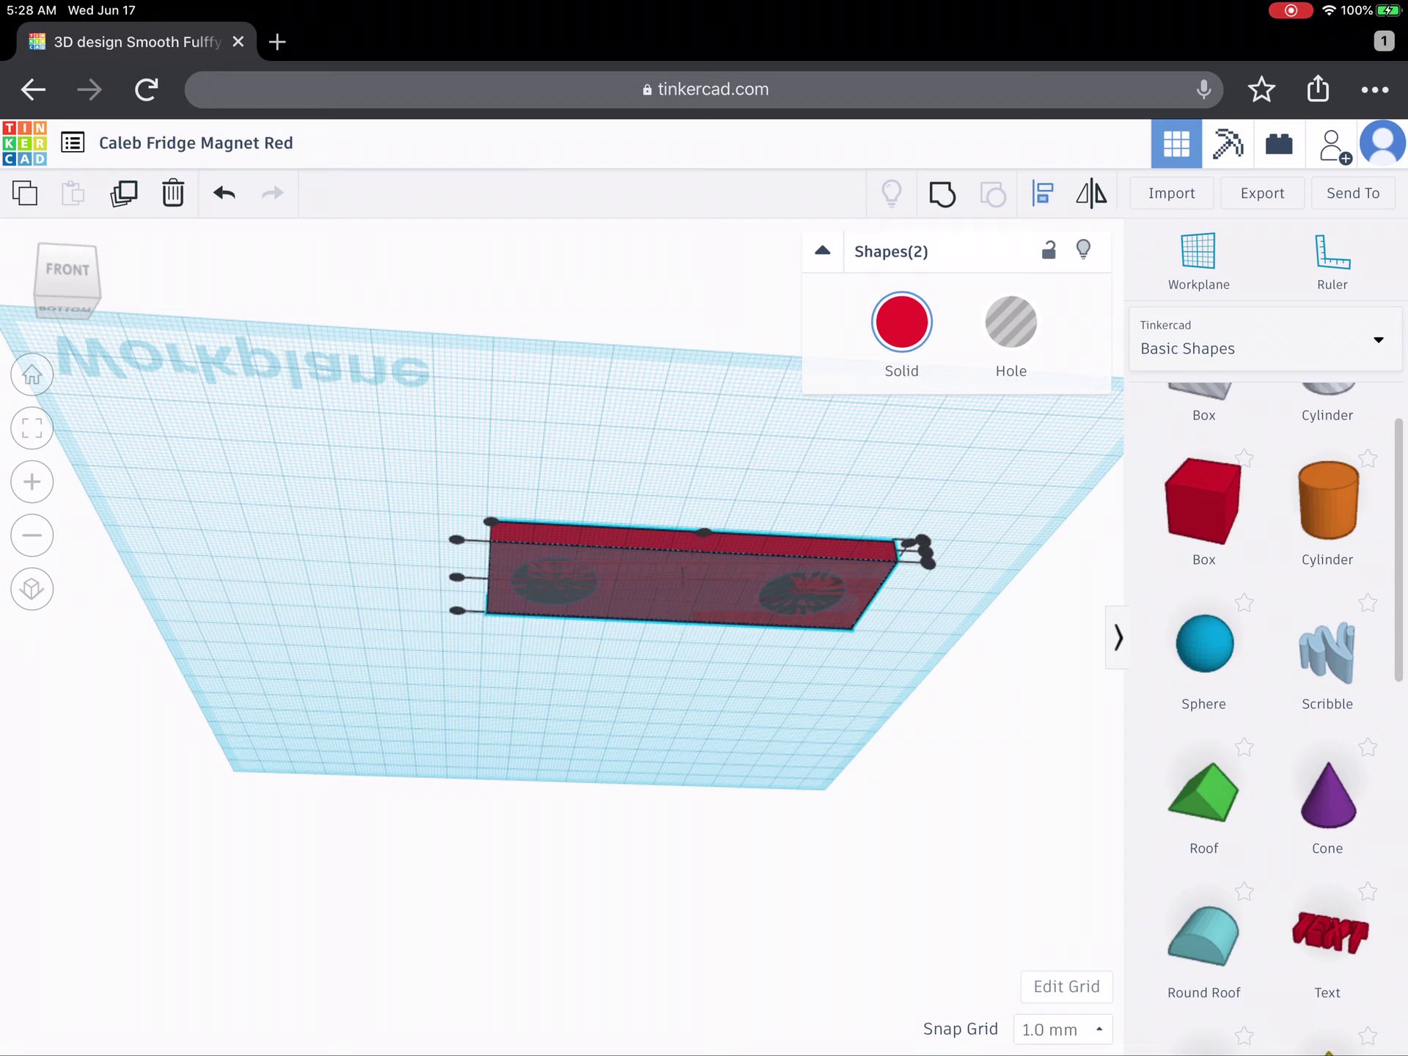
pyautogui.click(457, 576)
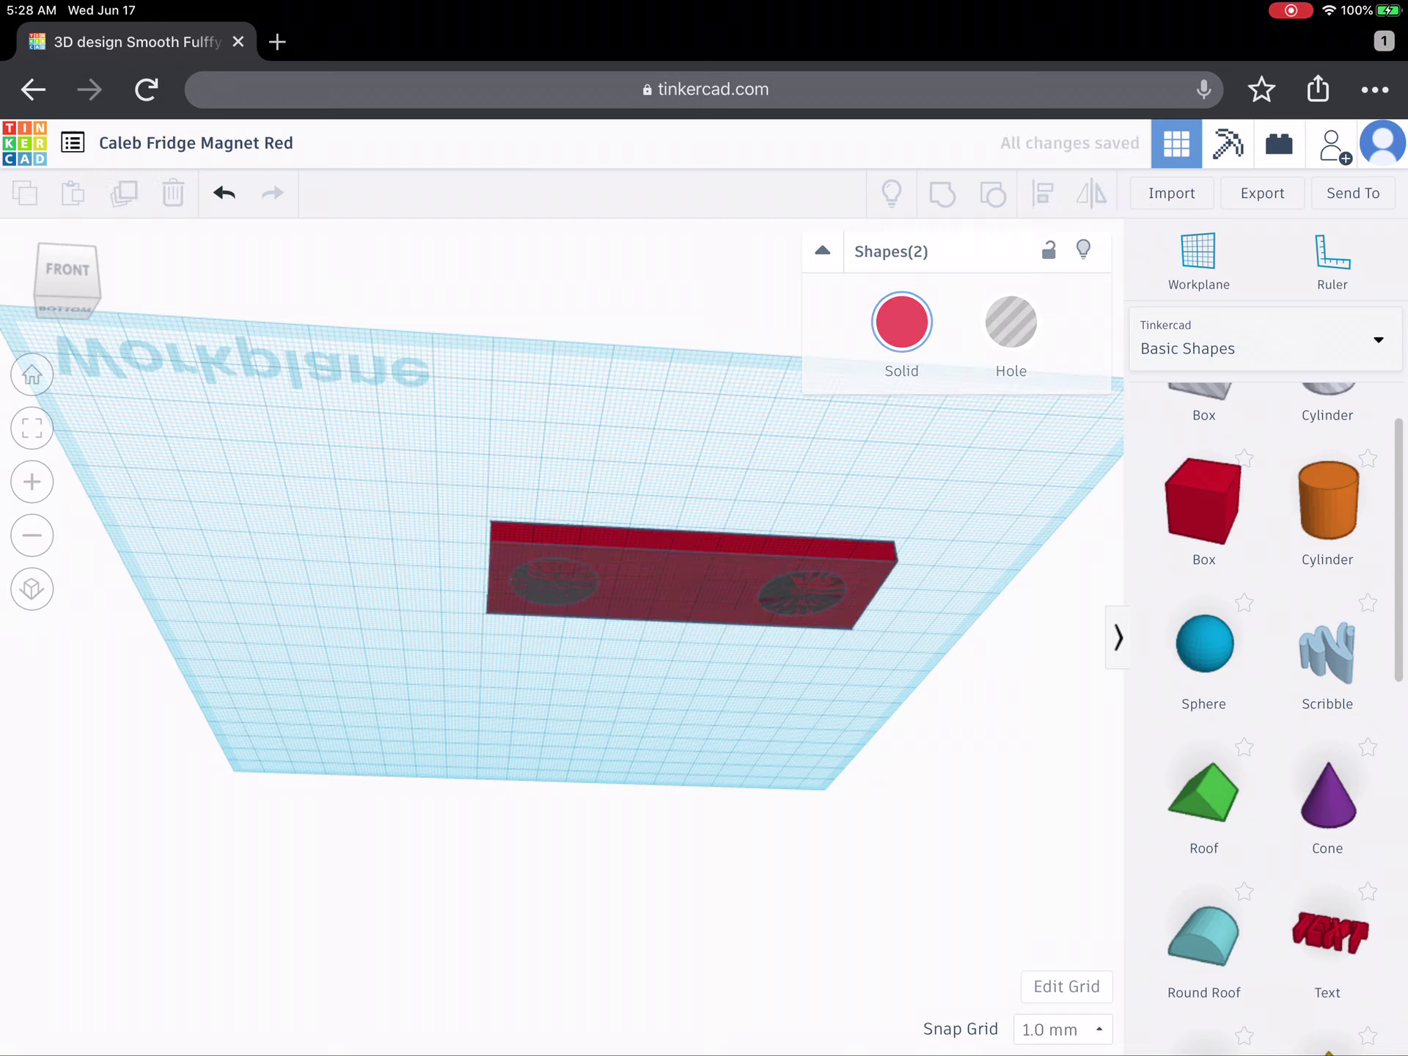
pyautogui.click(551, 879)
# - From the top, shift the To Do text slightly left on the plate and deselect
pyautogui.moveTo(549, 550); pyautogui.dragTo(551, 880)
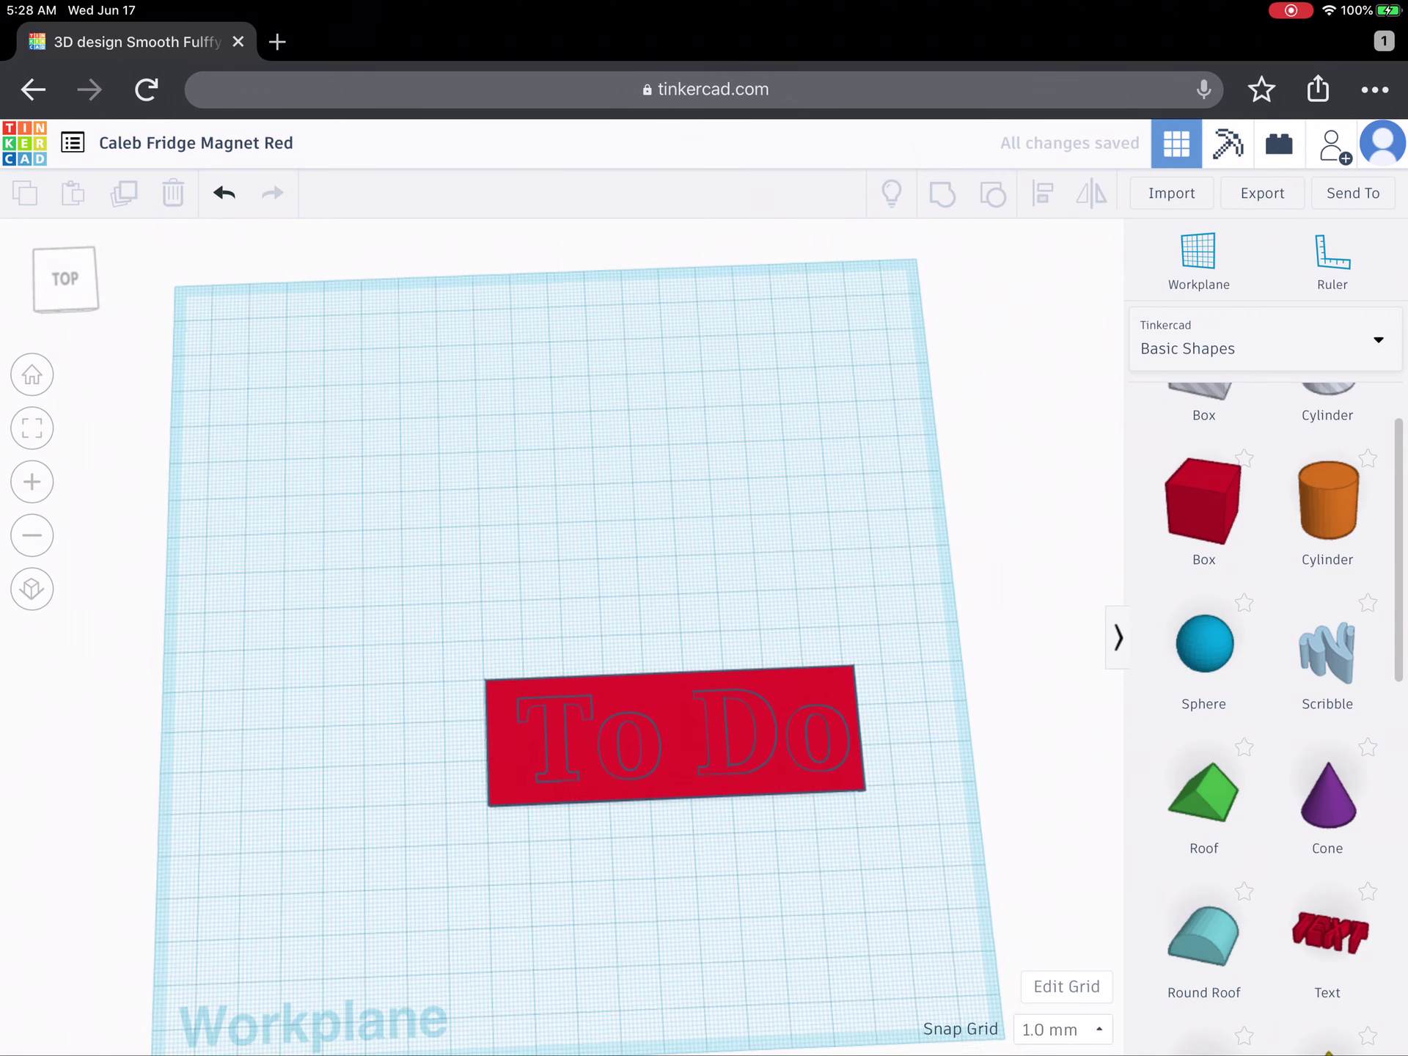
pyautogui.click(682, 734)
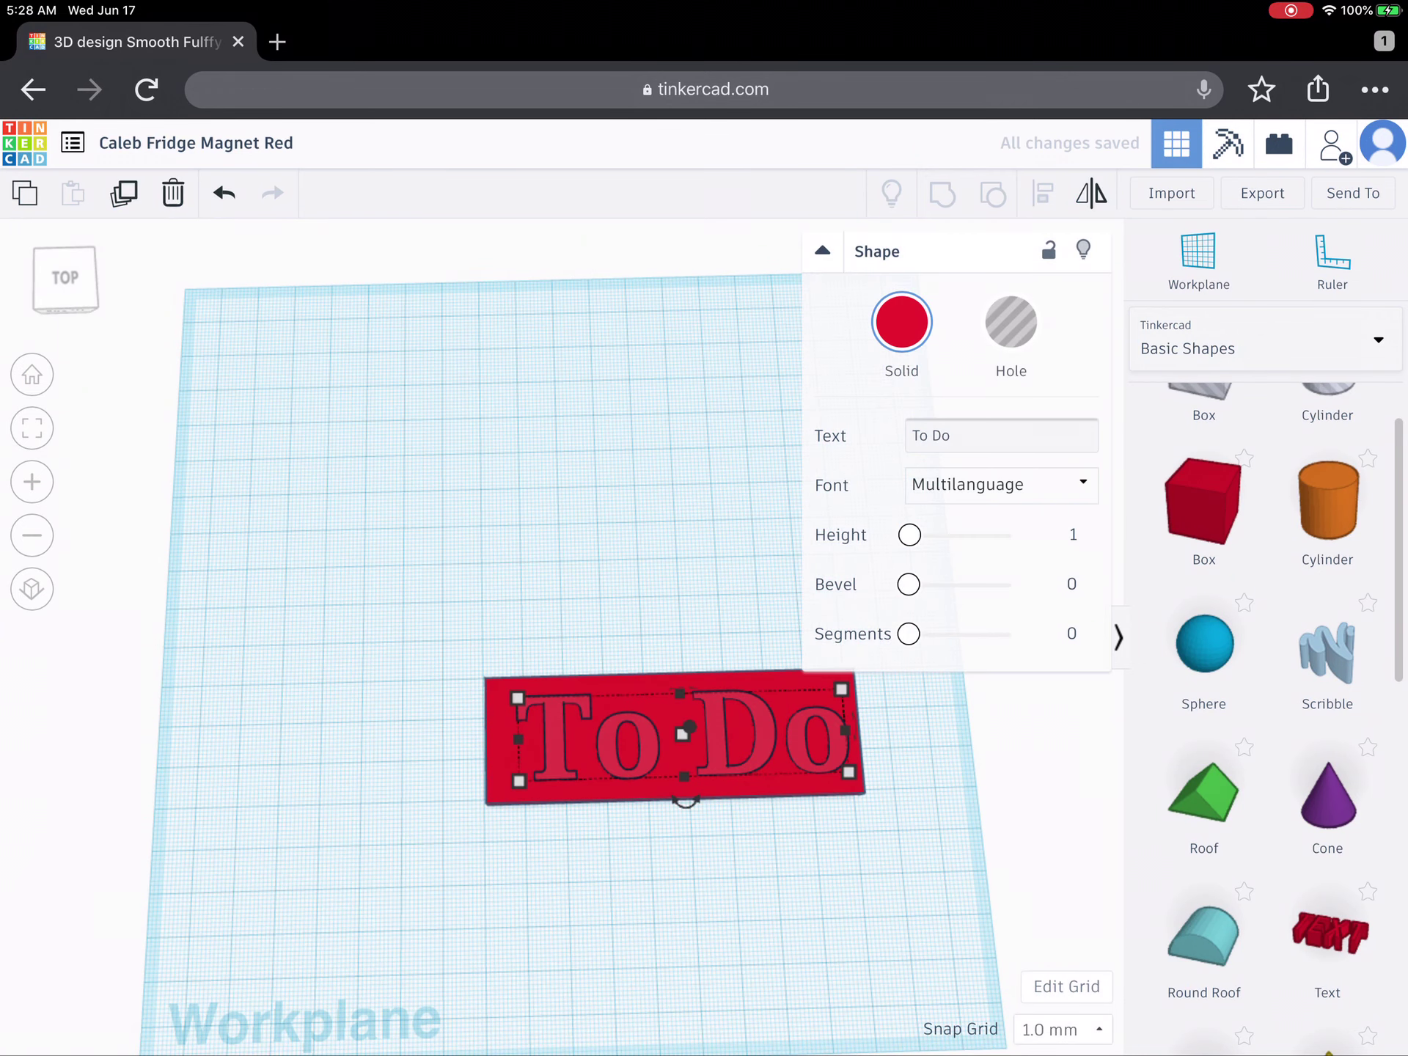
pyautogui.moveTo(748, 737); pyautogui.dragTo(737, 737)
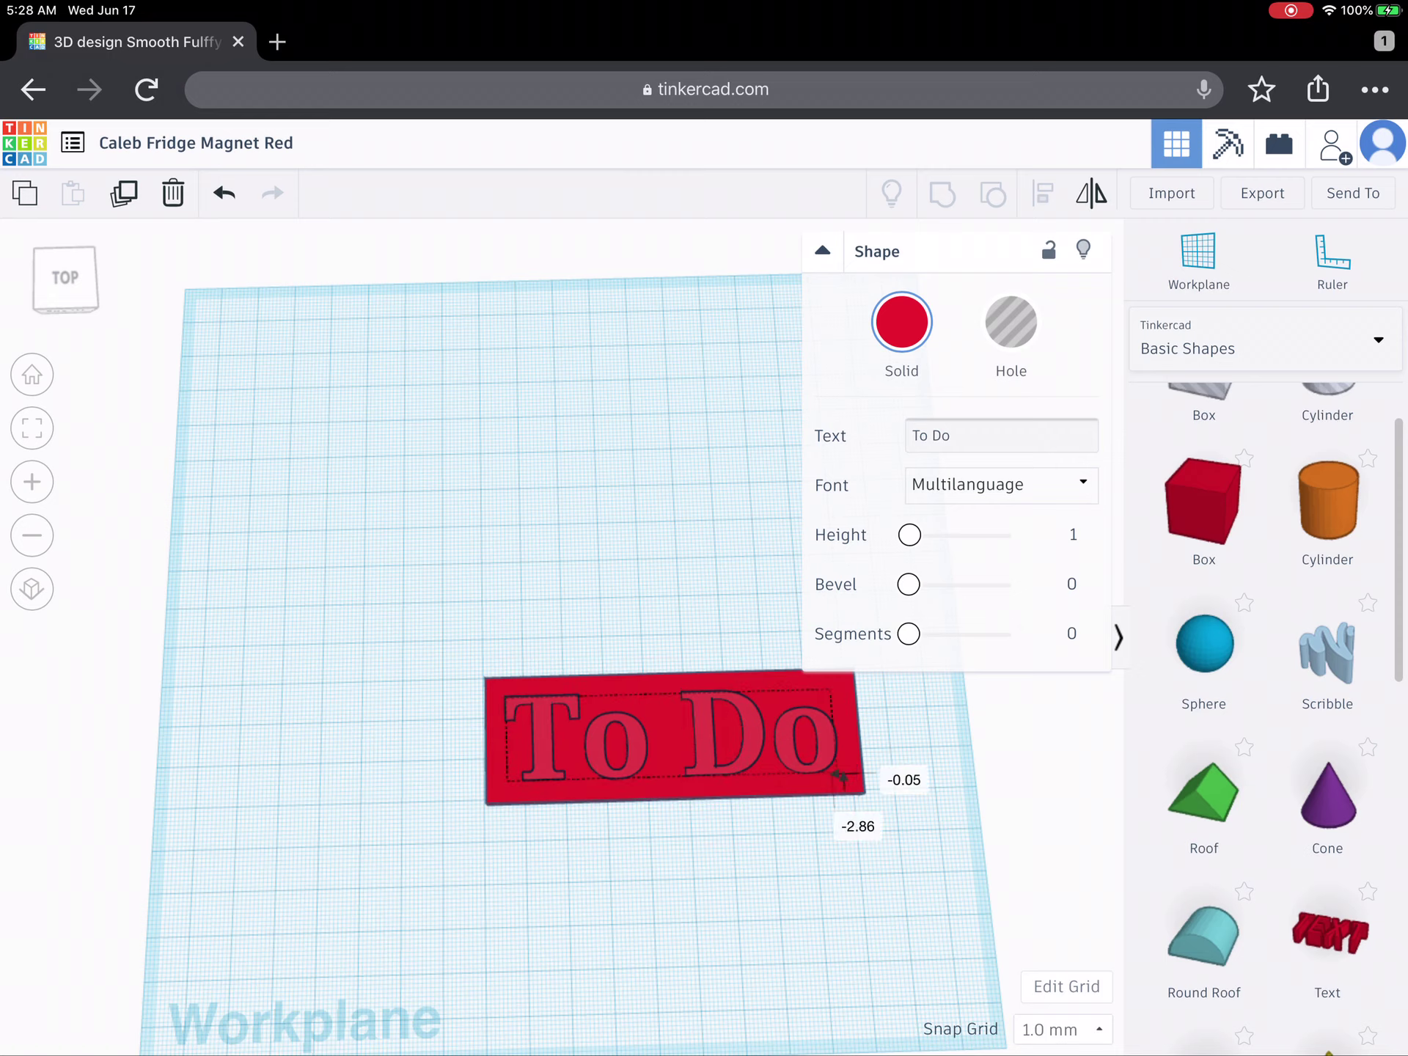
pyautogui.press('Escape')
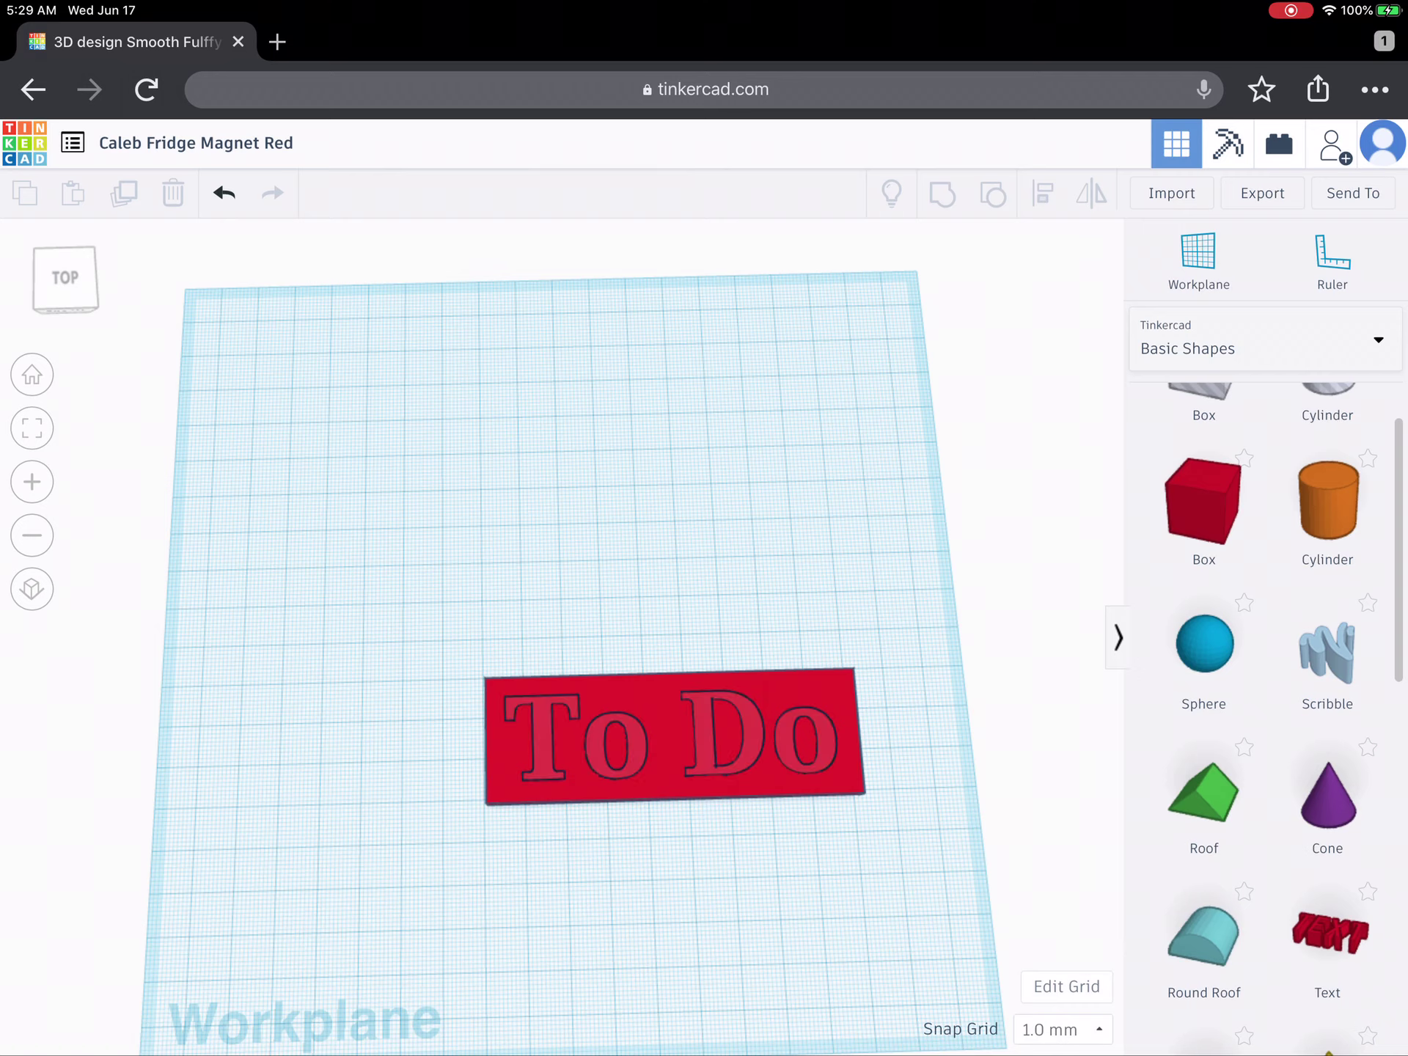
# - Select all shapes and group them with Ctrl+G
pyautogui.click(671, 735)
pyautogui.hotkey('ctrl', 'a')
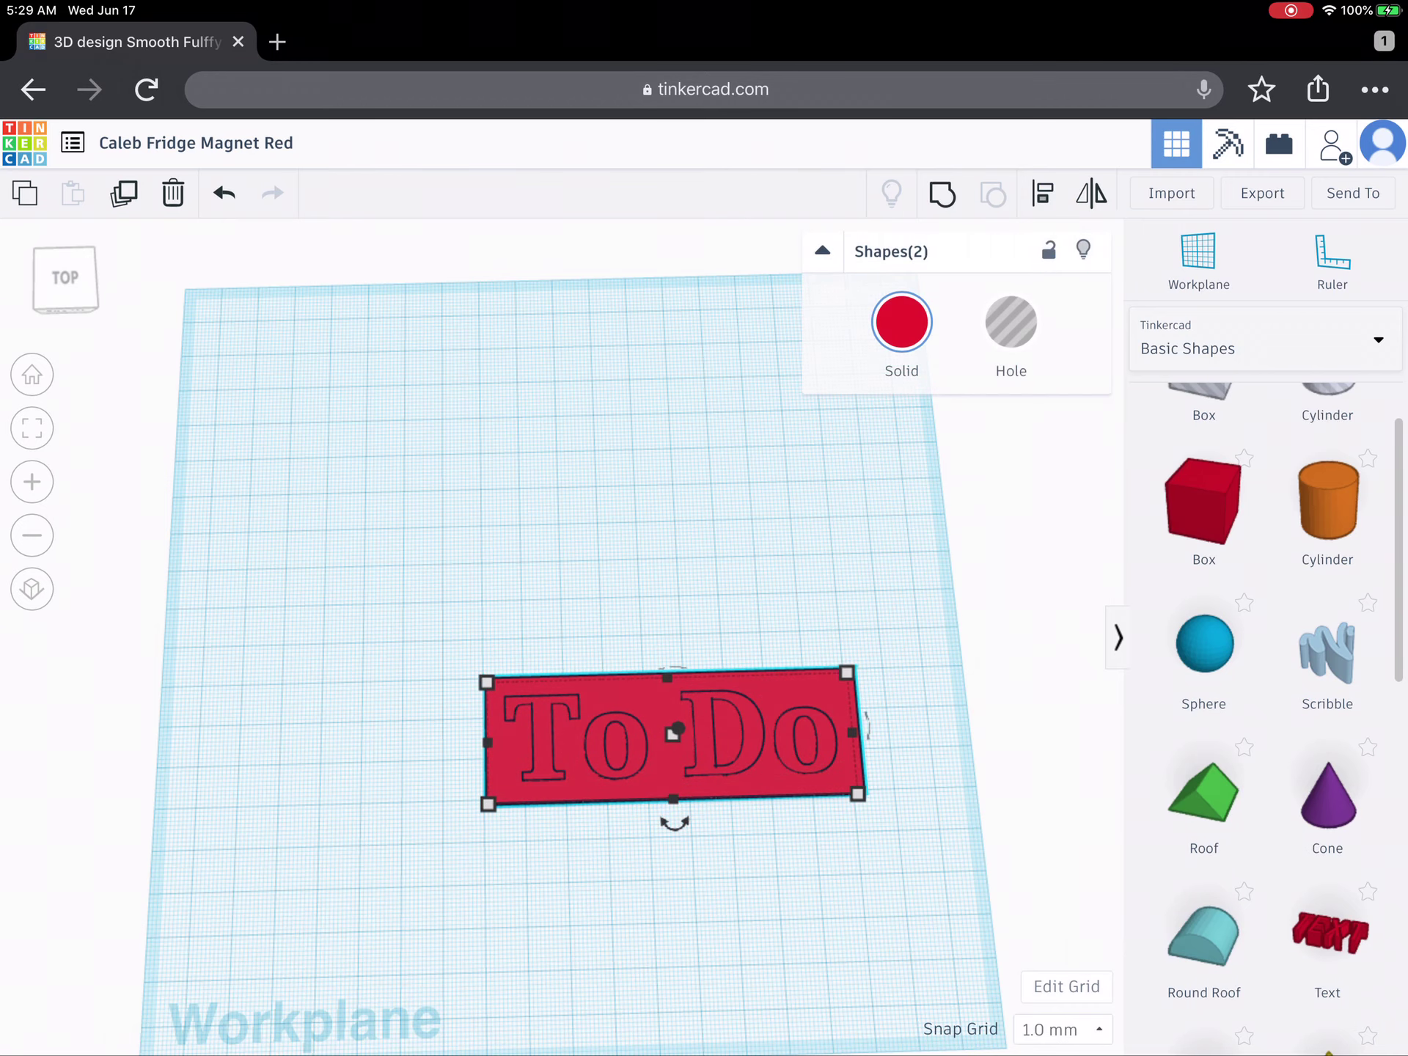
pyautogui.hotkey('ctrl', 'g')
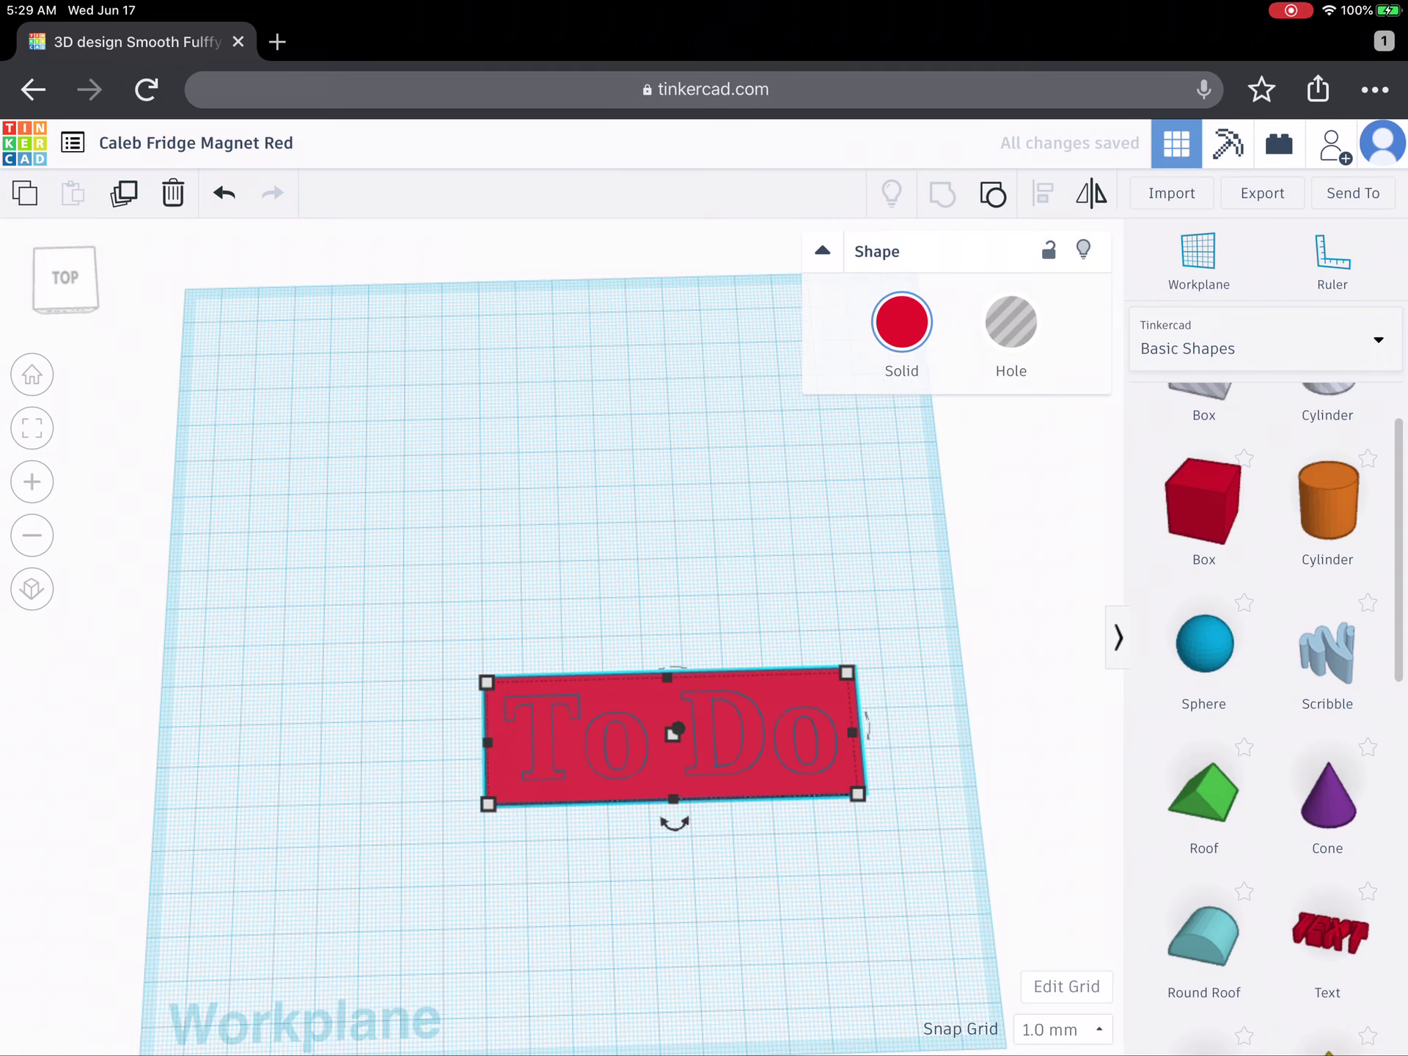
# - From below, ungroup and regroup the plate, text and both magnet holes
pyautogui.moveTo(330, 551); pyautogui.dragTo(363, 274)
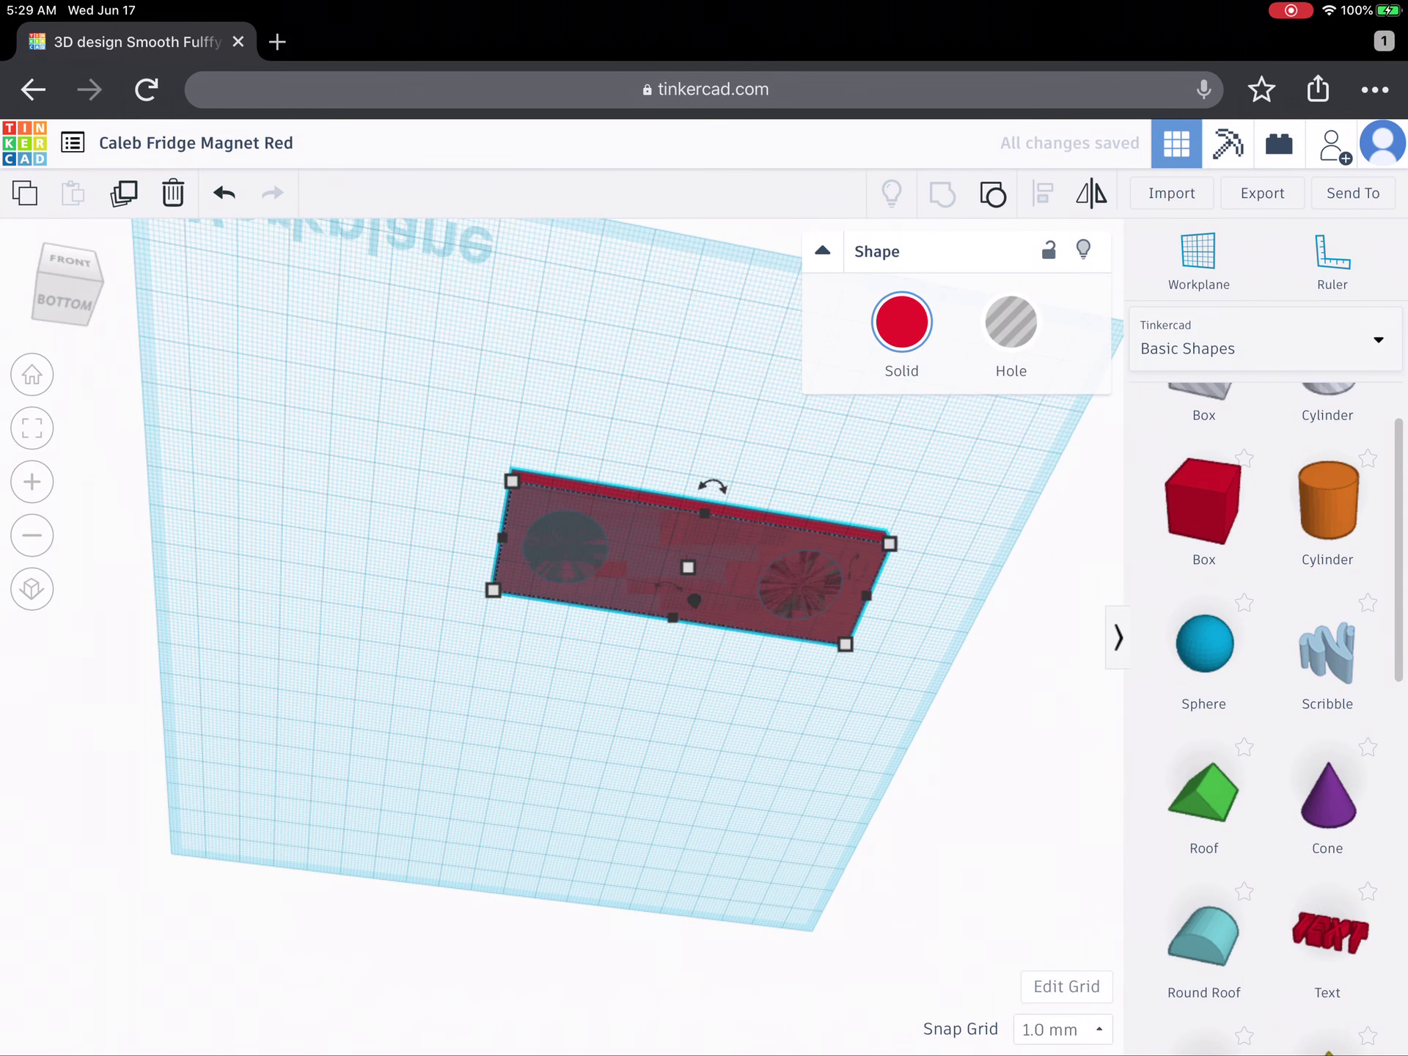
pyautogui.hotkey('ctrl', 'shift', 'g')
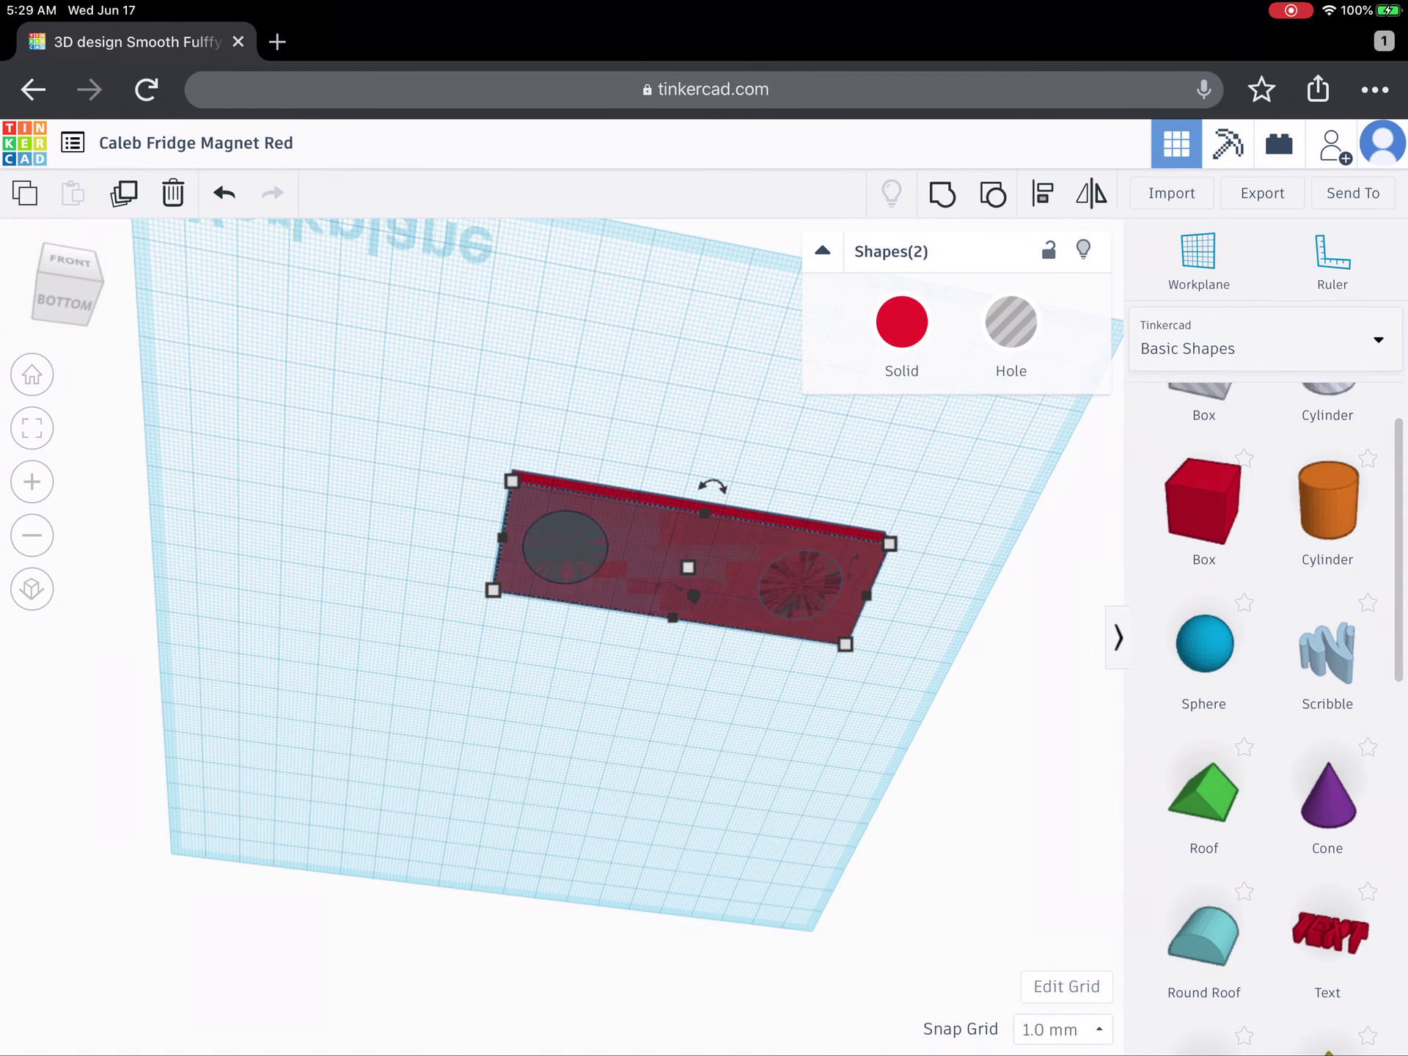
pyautogui.click(565, 547)
pyautogui.keyDown('shift'); pyautogui.click(682, 582); pyautogui.keyUp('shift')
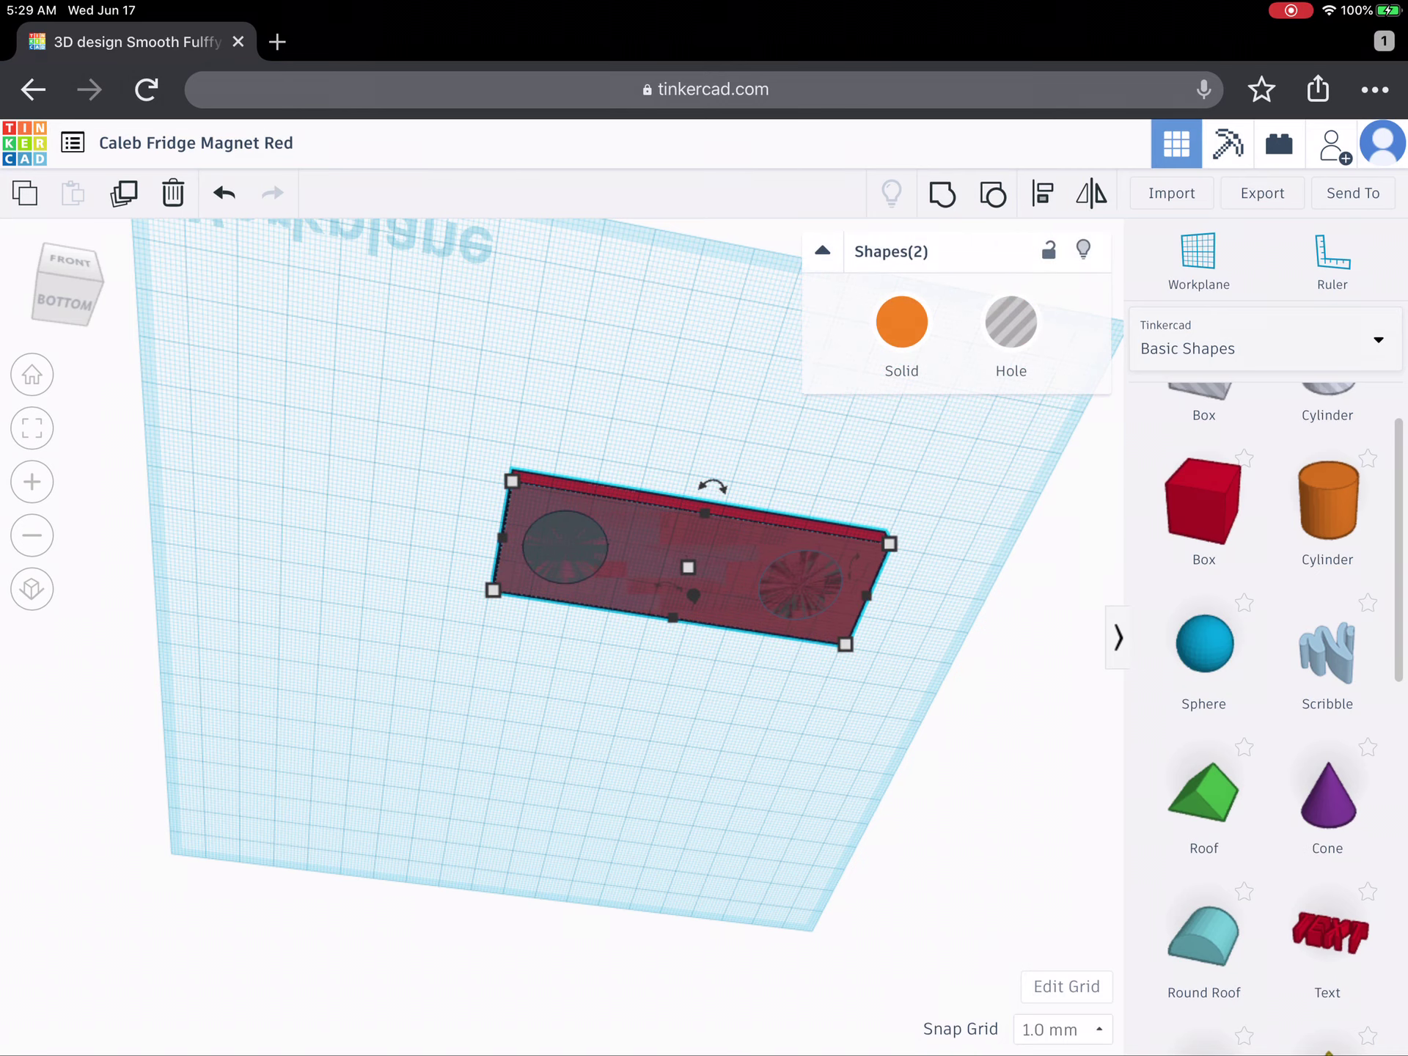
pyautogui.keyDown('shift'); pyautogui.click(800, 579); pyautogui.keyUp('shift')
pyautogui.click(942, 195)
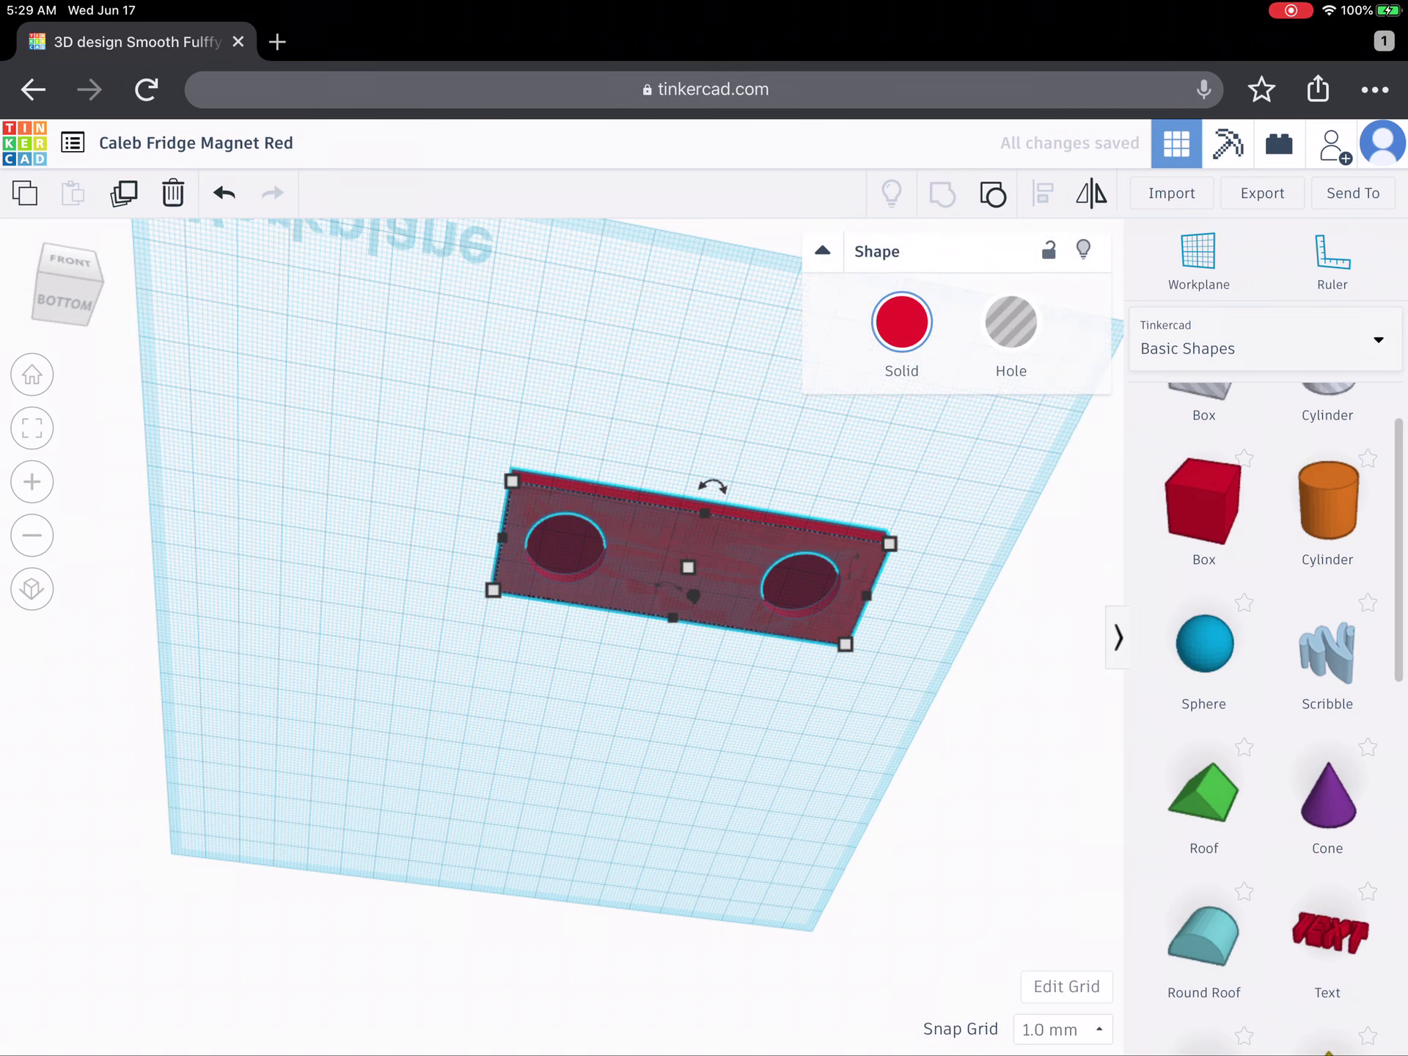
# - Check the recessed holes from the Bottom view, then return to the Top view
pyautogui.moveTo(330, 716); pyautogui.dragTo(462, 660)
pyautogui.click(65, 289)
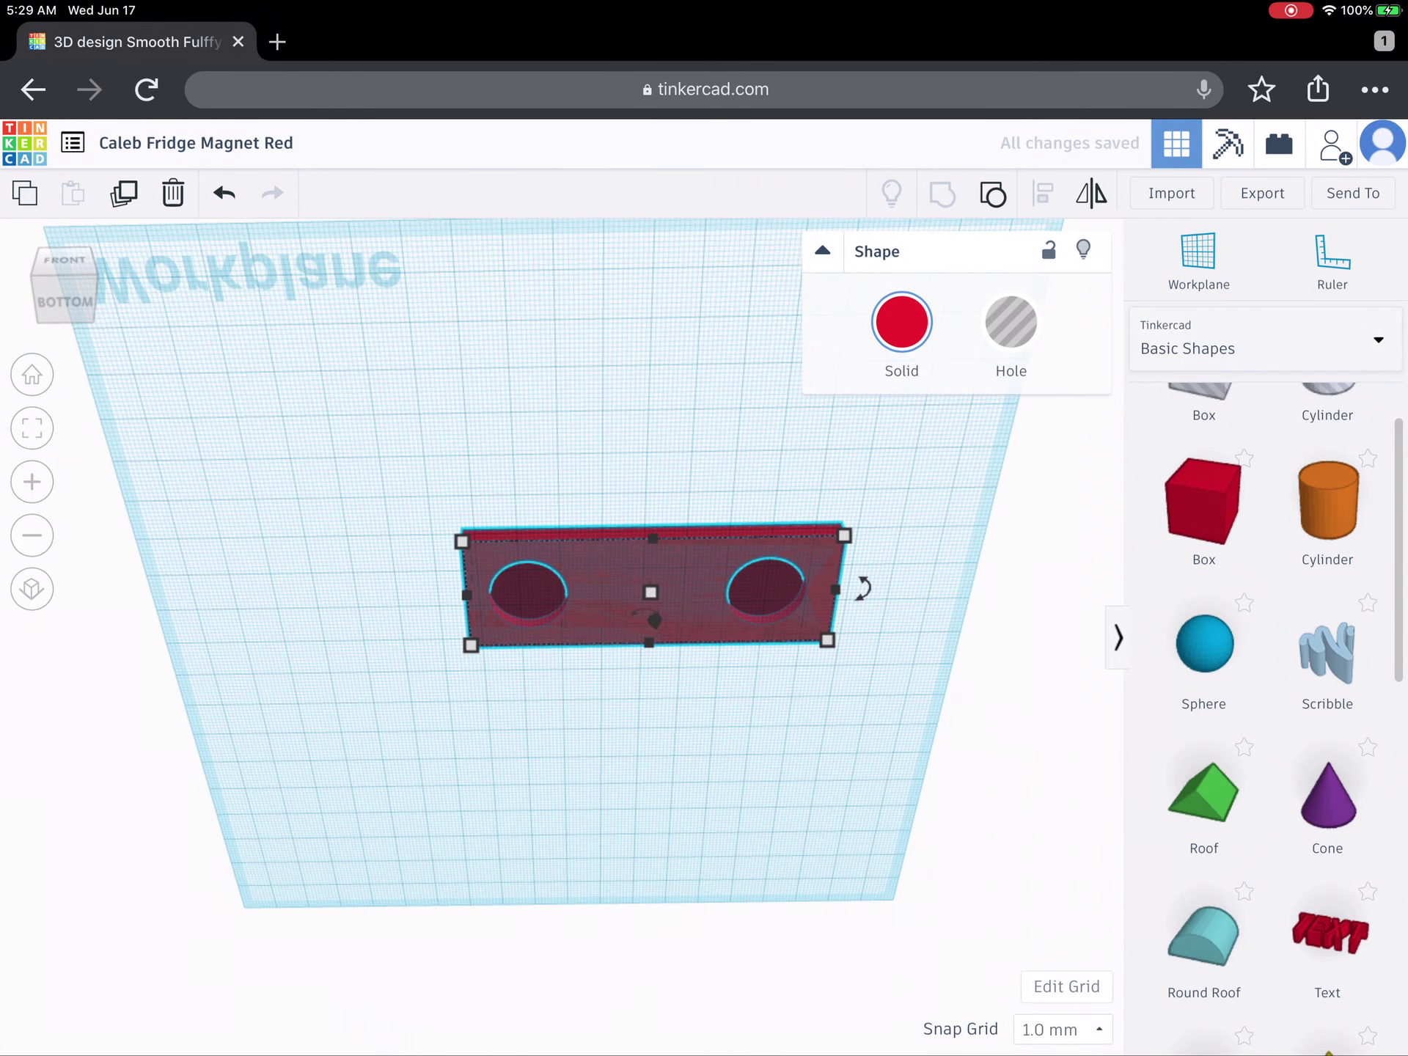
pyautogui.moveTo(550, 440)
pyautogui.mouseDown()
pyautogui.moveTo(550, 825)
pyautogui.moveTo(551, 770)
pyautogui.mouseUp()
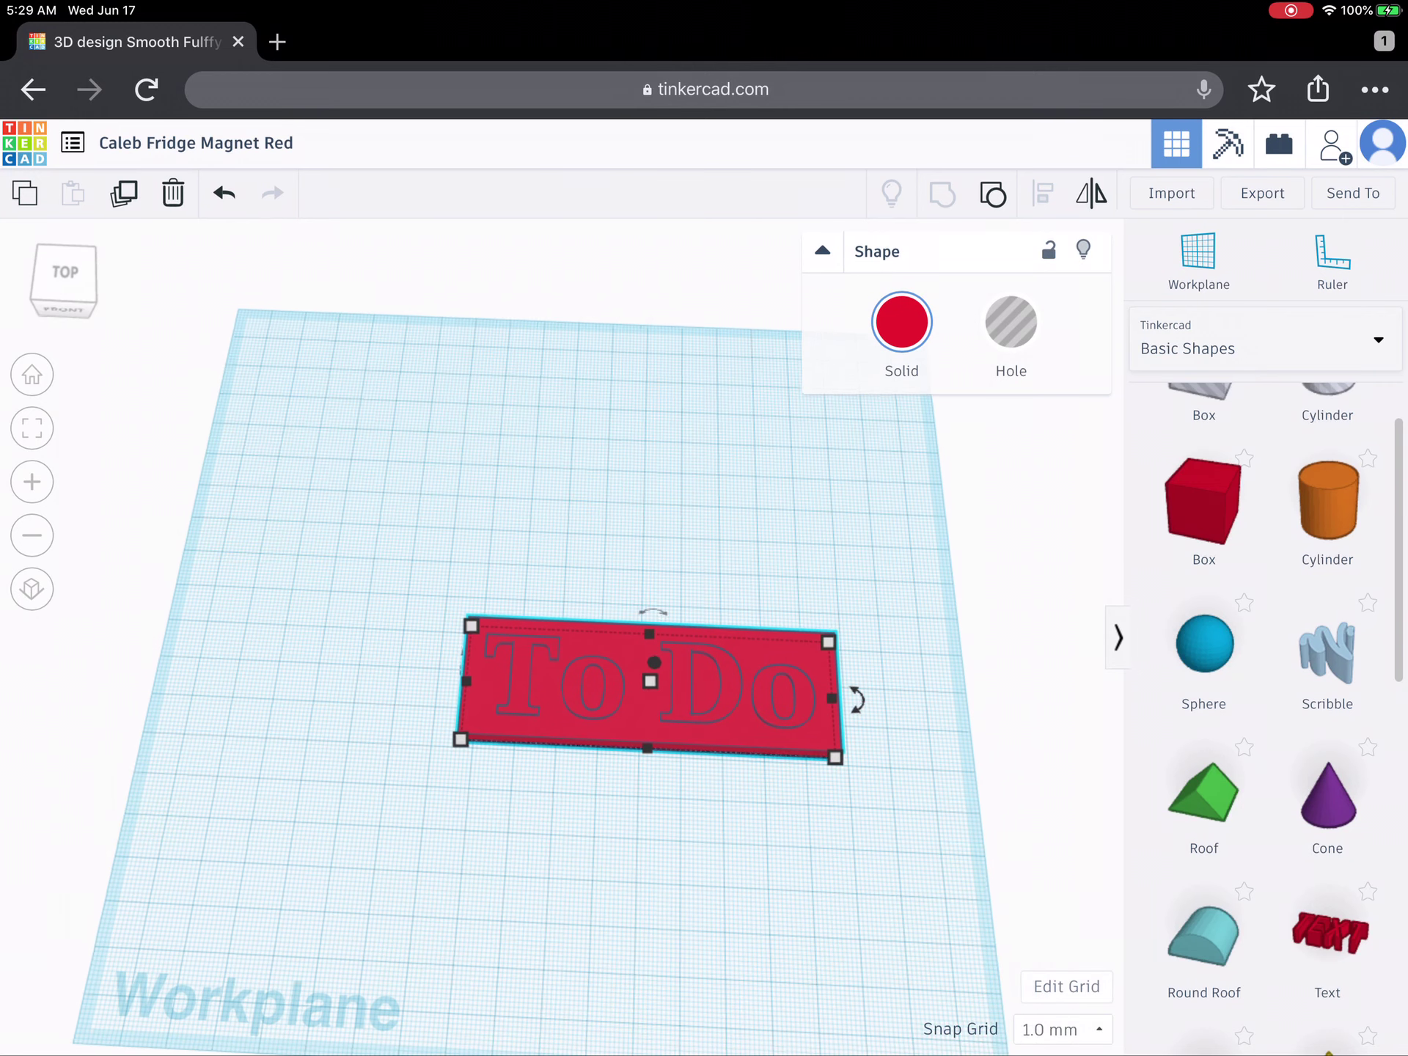
pyautogui.click(331, 495)
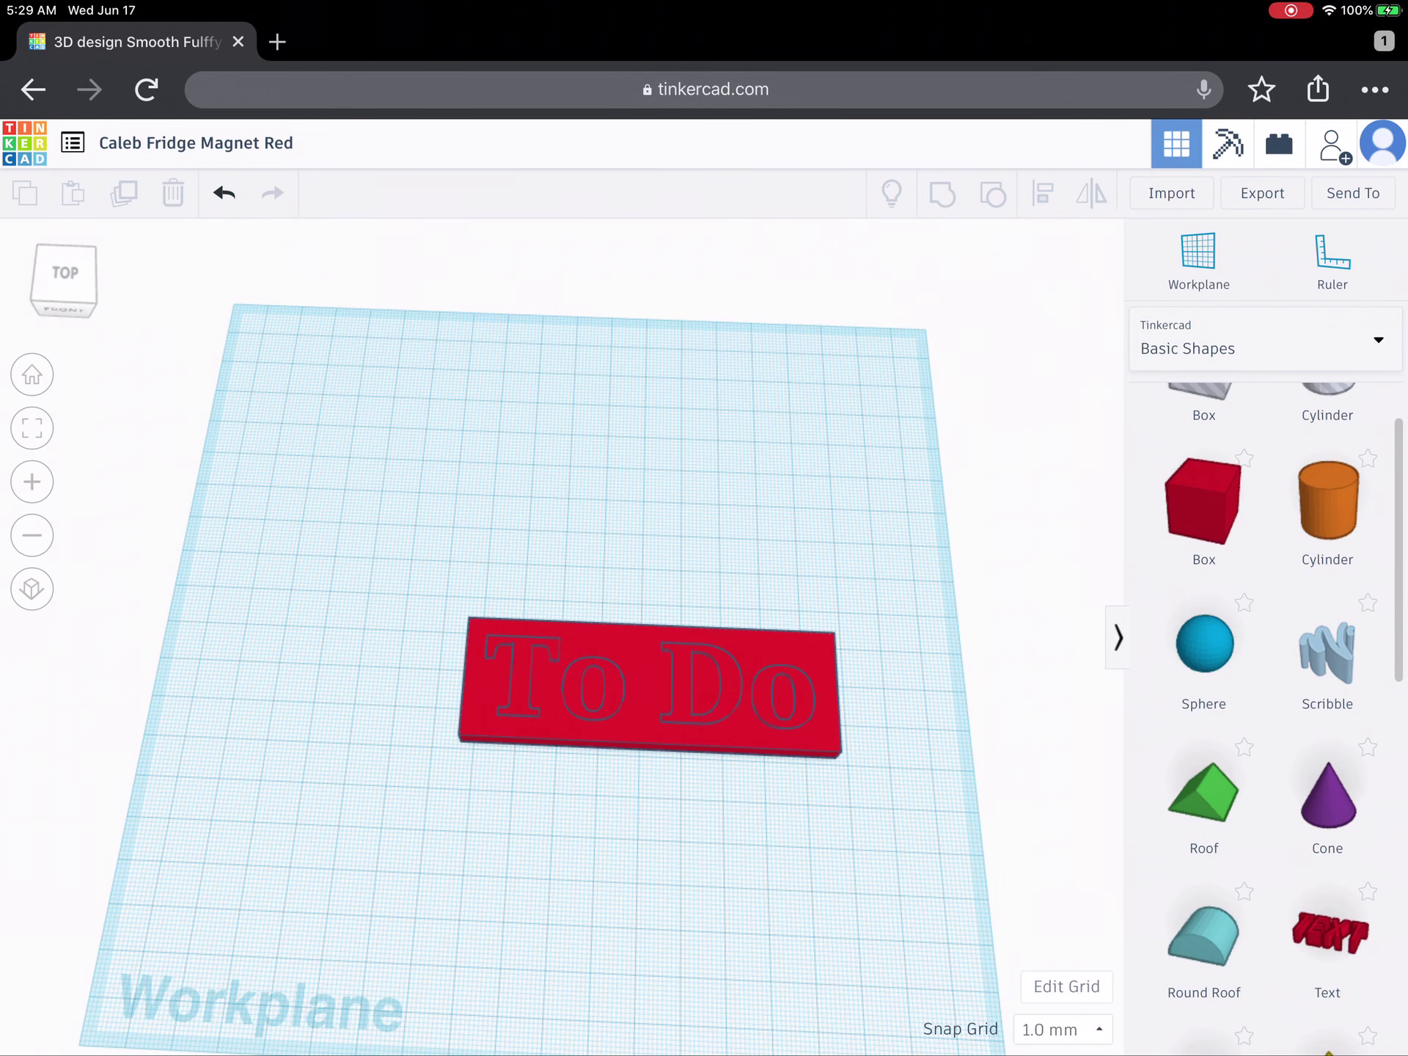